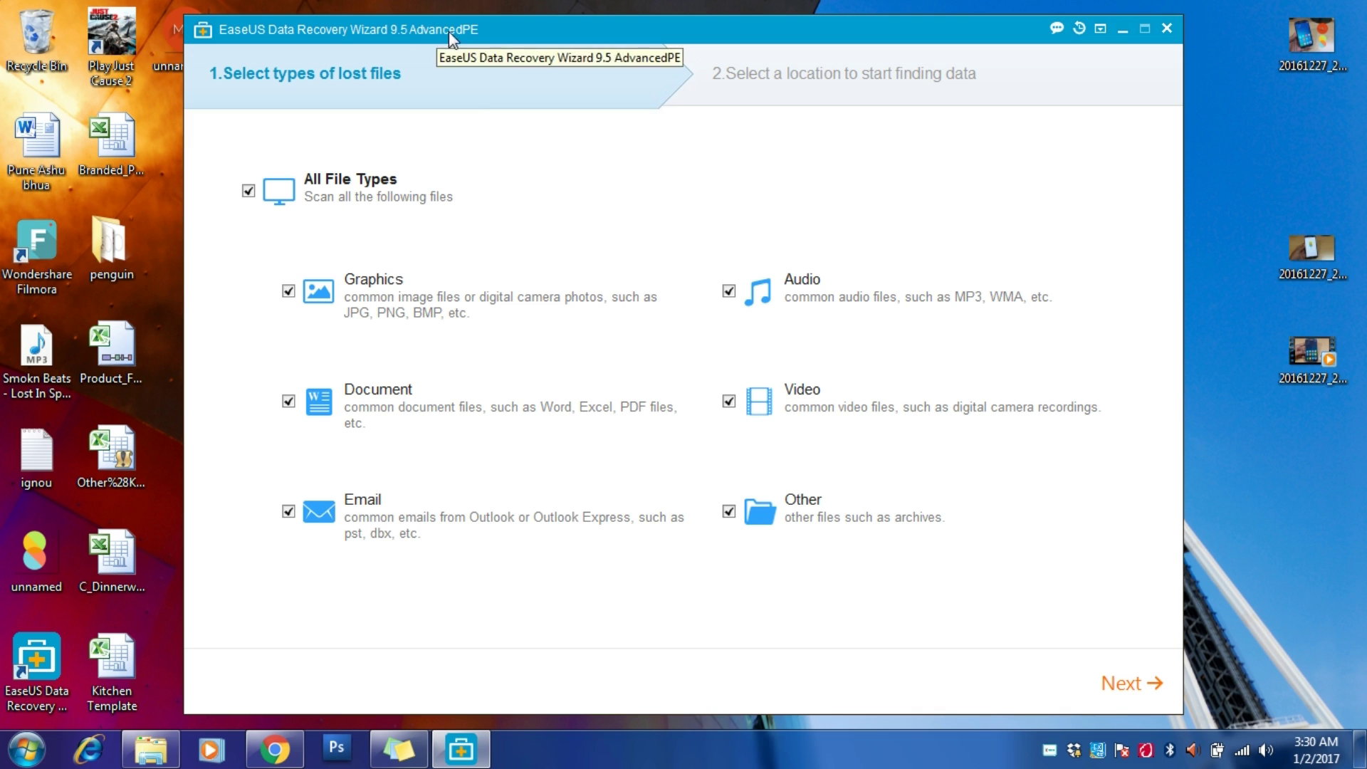
Step: Browse in Explorer to Crack_UZ1 > Crack UZ1 and look over the AdvancedPE, Professional and Technician folders
{"action": "left_click", "coordinate": [150, 749]}
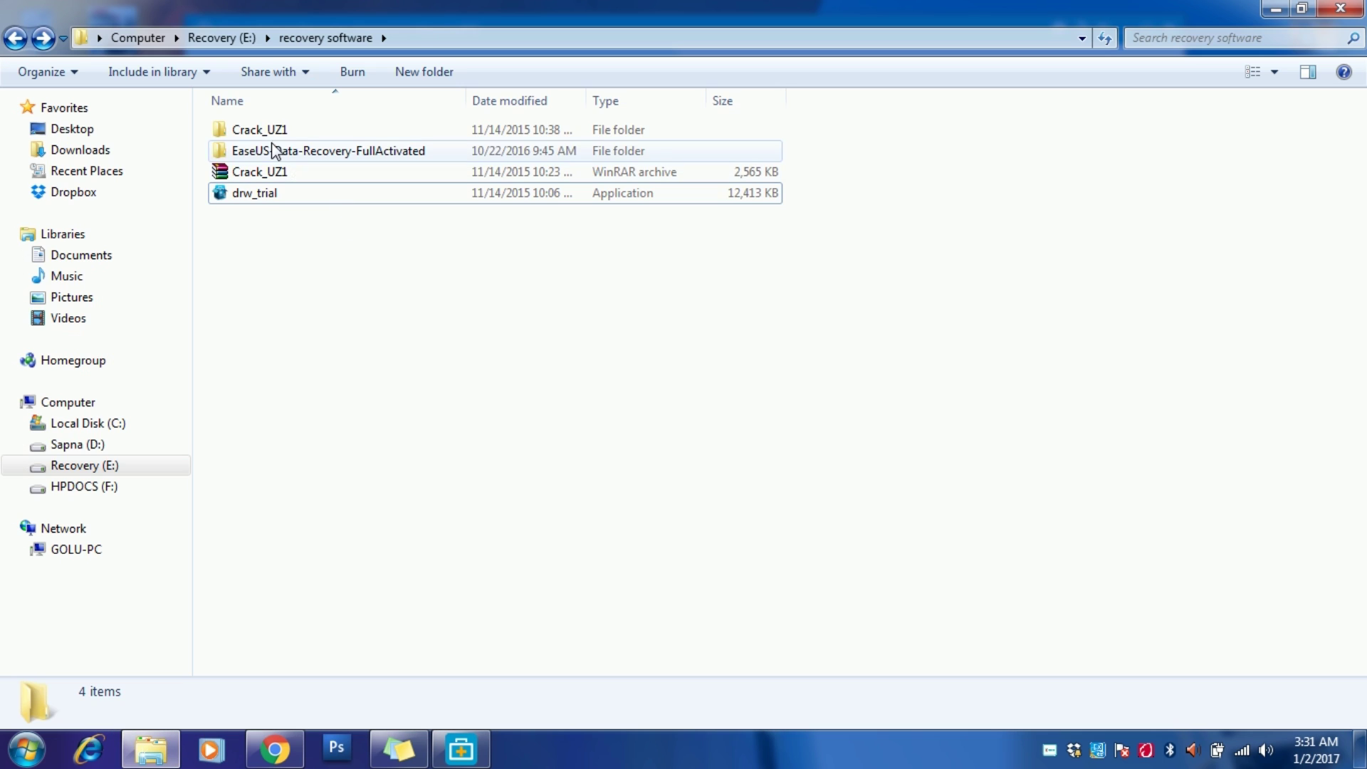
{"action": "double_click", "coordinate": [264, 134]}
{"action": "double_click", "coordinate": [264, 134]}
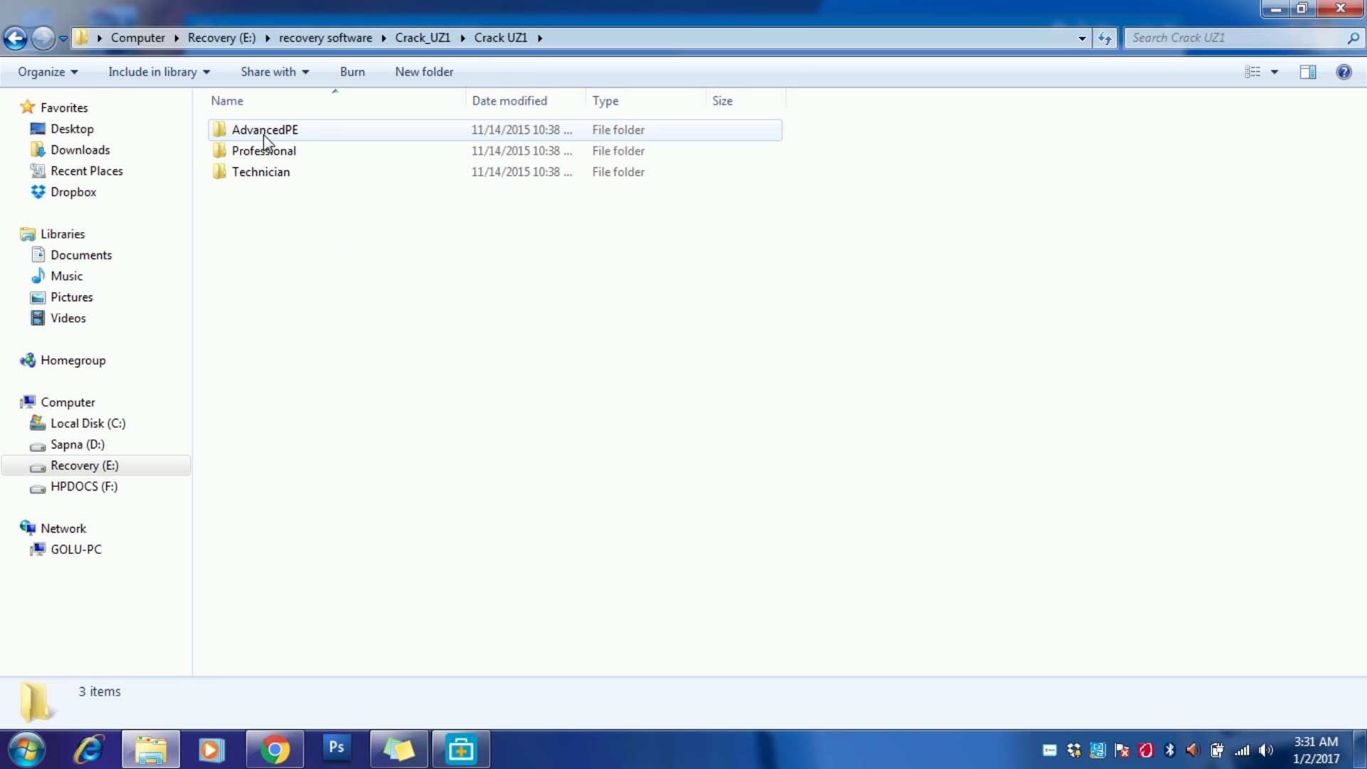
{"action": "left_click", "coordinate": [263, 135]}
{"action": "left_click", "coordinate": [266, 151]}
{"action": "left_click", "coordinate": [274, 172]}
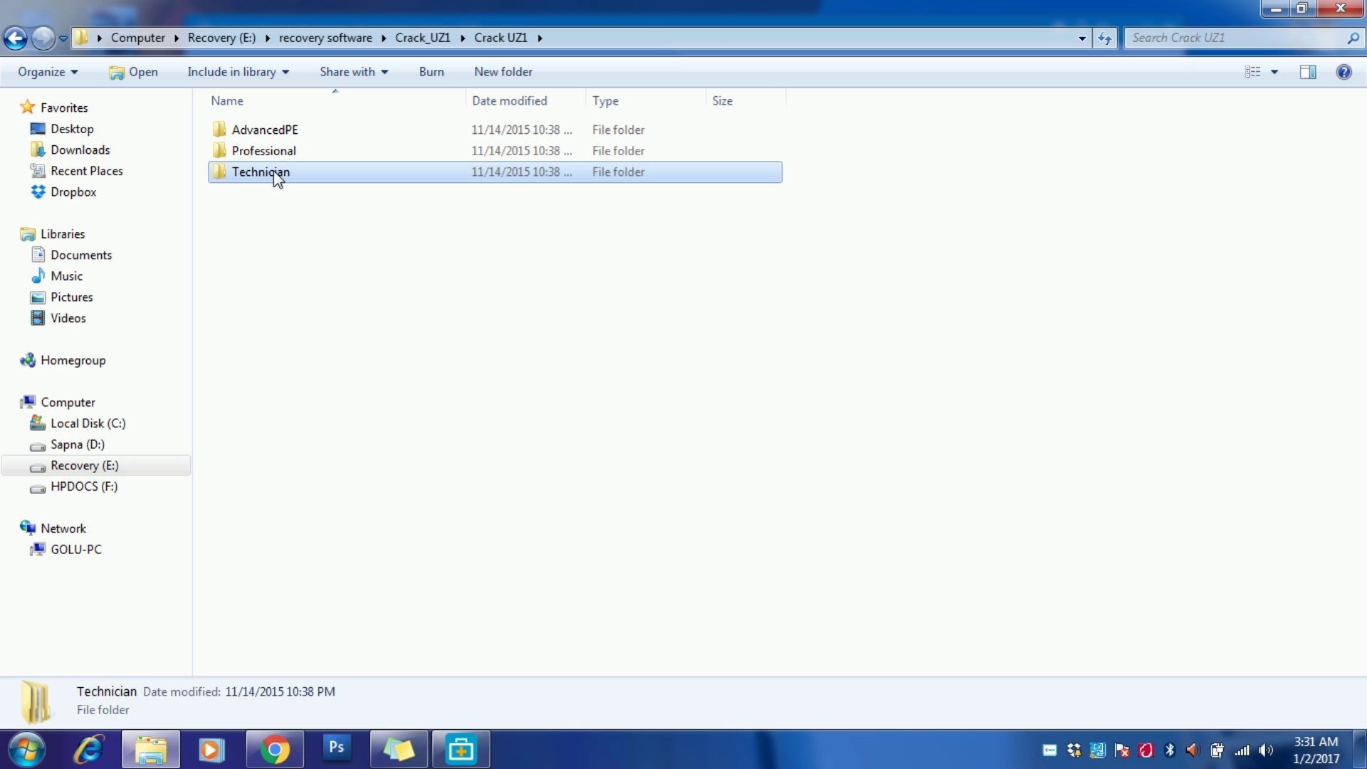
Step: Return to the Crack_UZ1 folder and minimize Explorer so the recovery wizard shows
{"action": "left_click", "coordinate": [15, 38]}
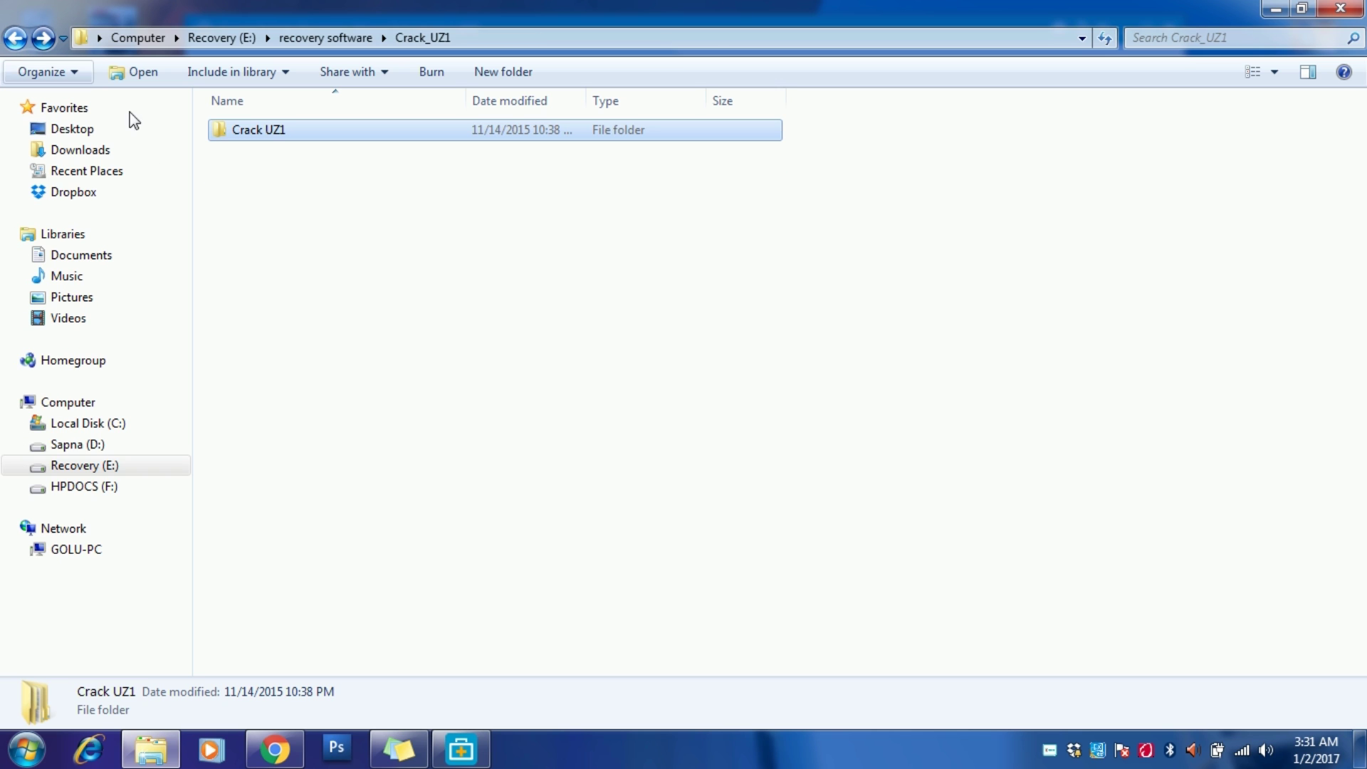
{"action": "double_click", "coordinate": [267, 136]}
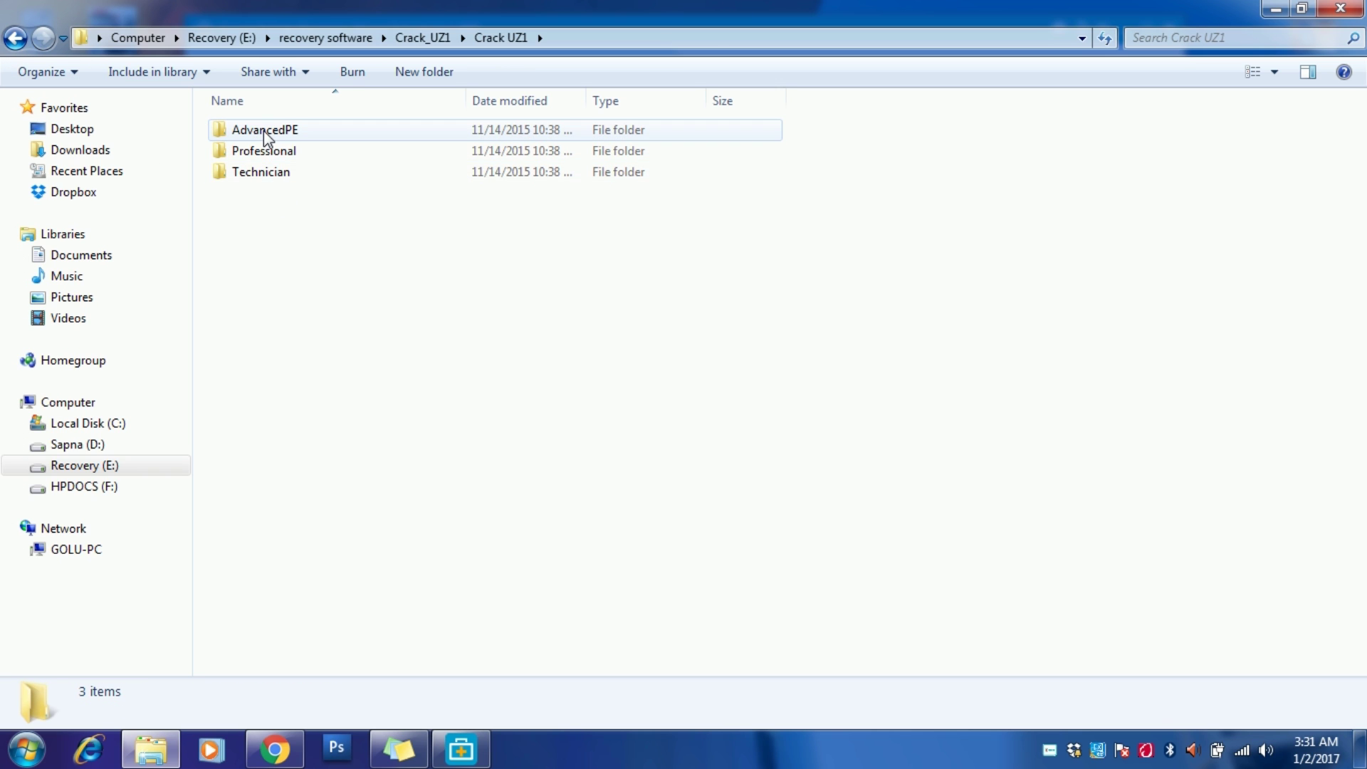
{"action": "left_click", "coordinate": [15, 38]}
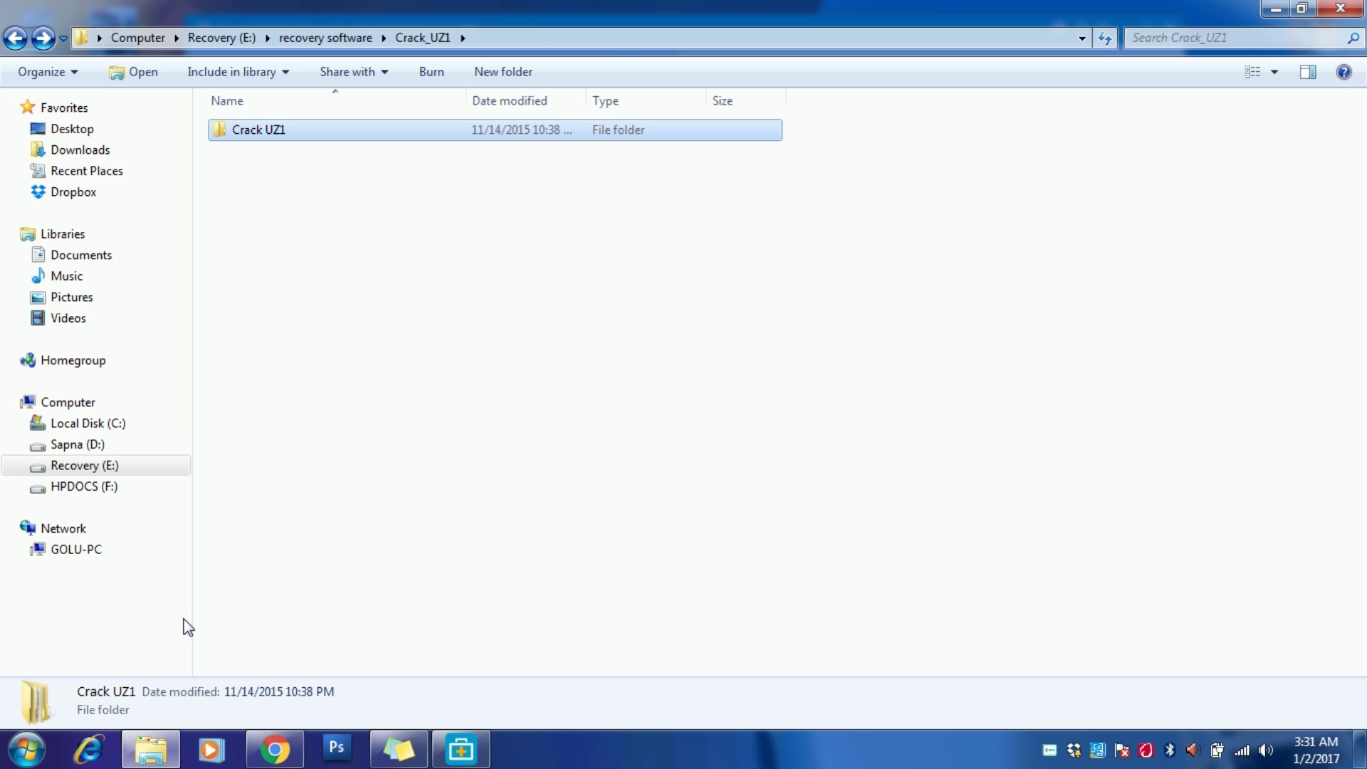
{"action": "left_click", "coordinate": [146, 757]}
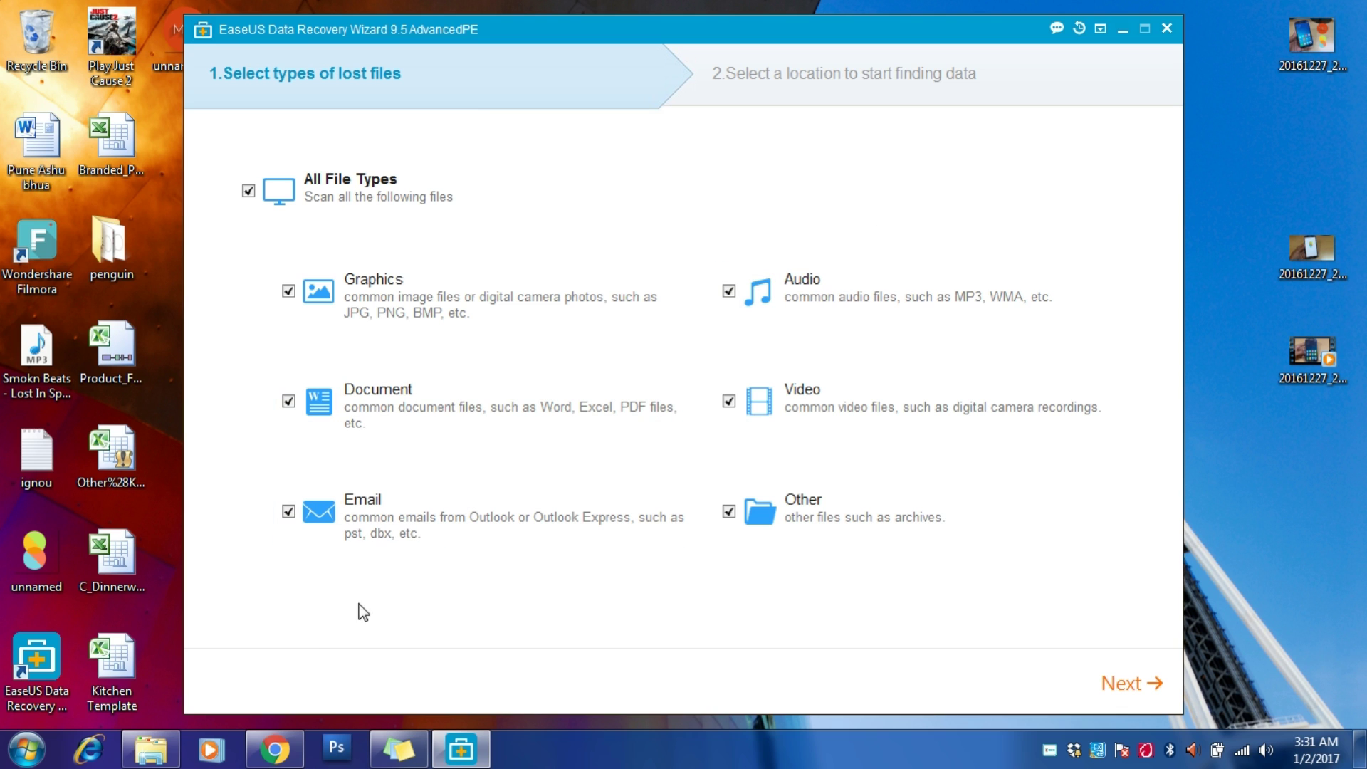
{"action": "left_click", "coordinate": [275, 749]}
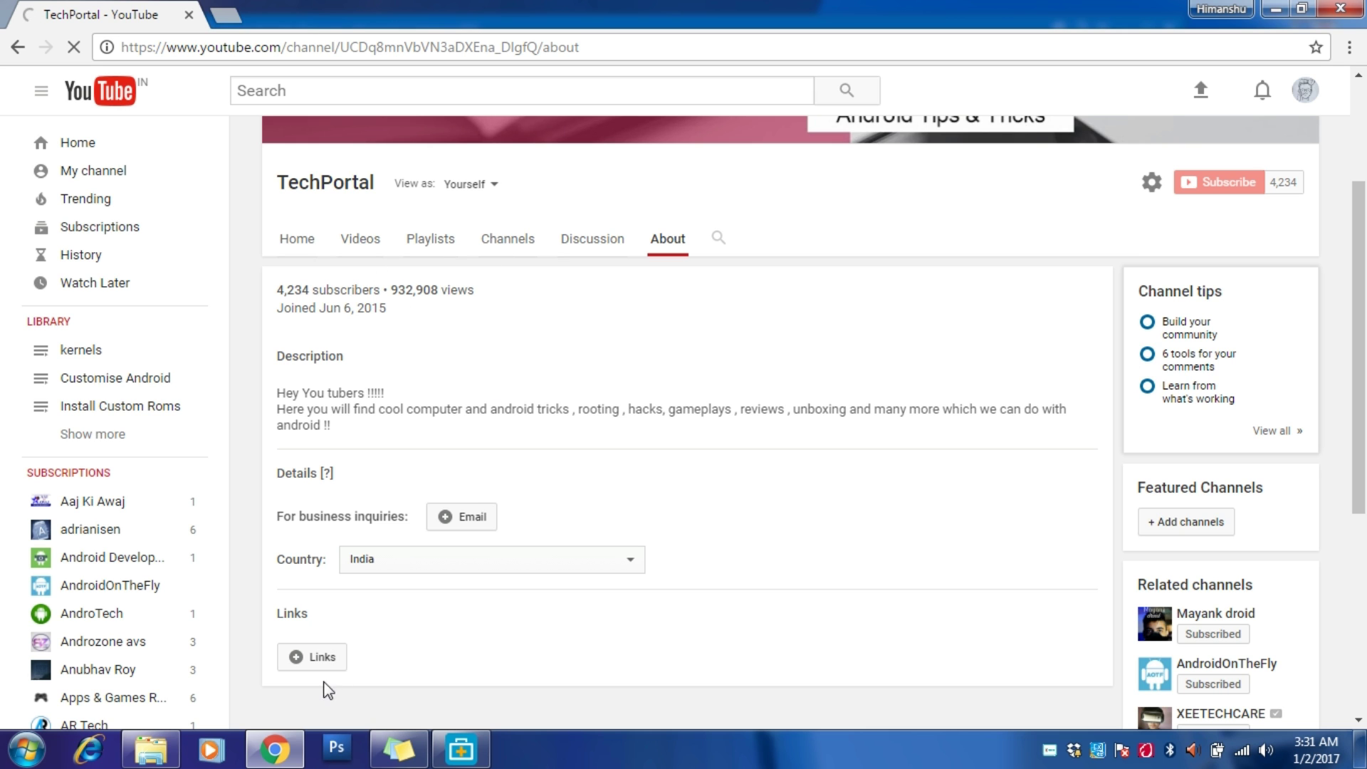
{"action": "left_click", "coordinate": [288, 744]}
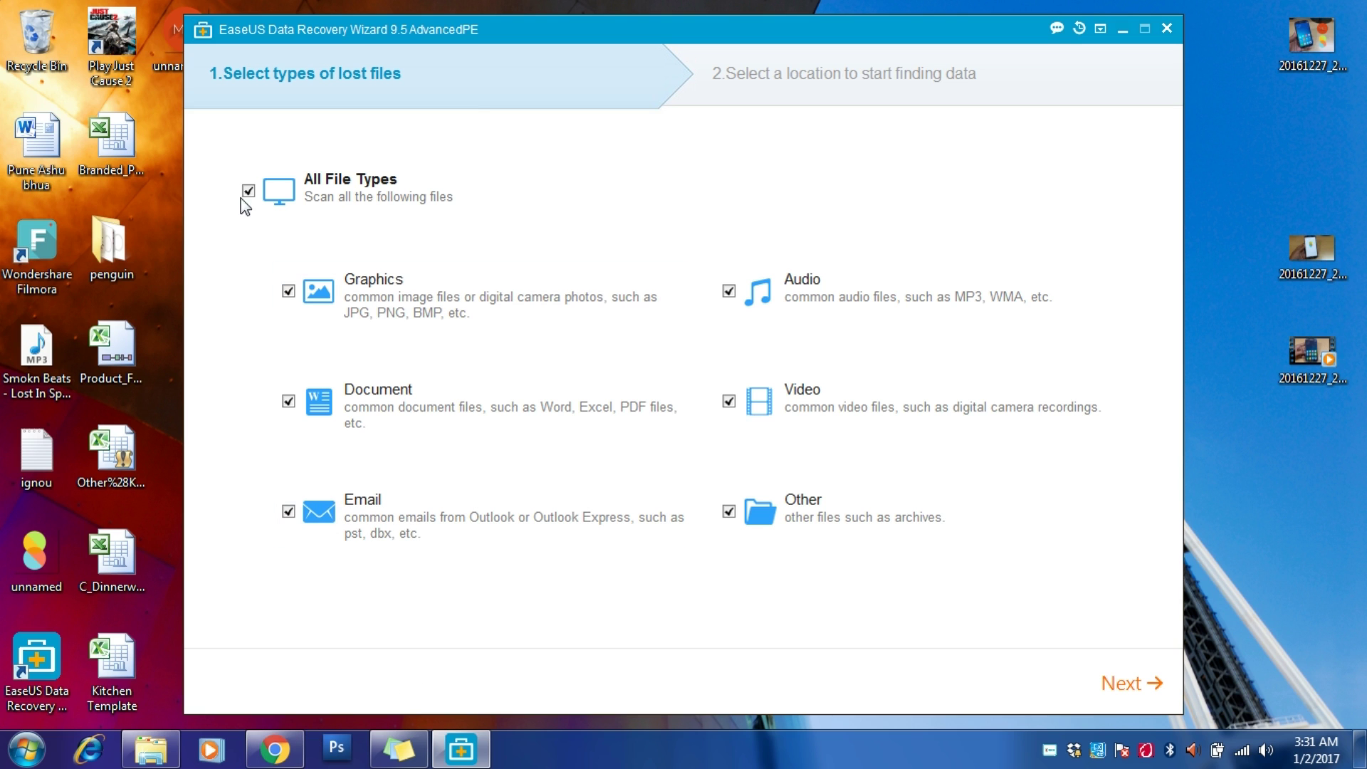
Step: Browse Crack_UZ1 > Crack UZ1 > AdvancedPE > x86 and inspect the DRSVUI file
{"action": "left_click", "coordinate": [150, 749]}
{"action": "left_click", "coordinate": [14, 41]}
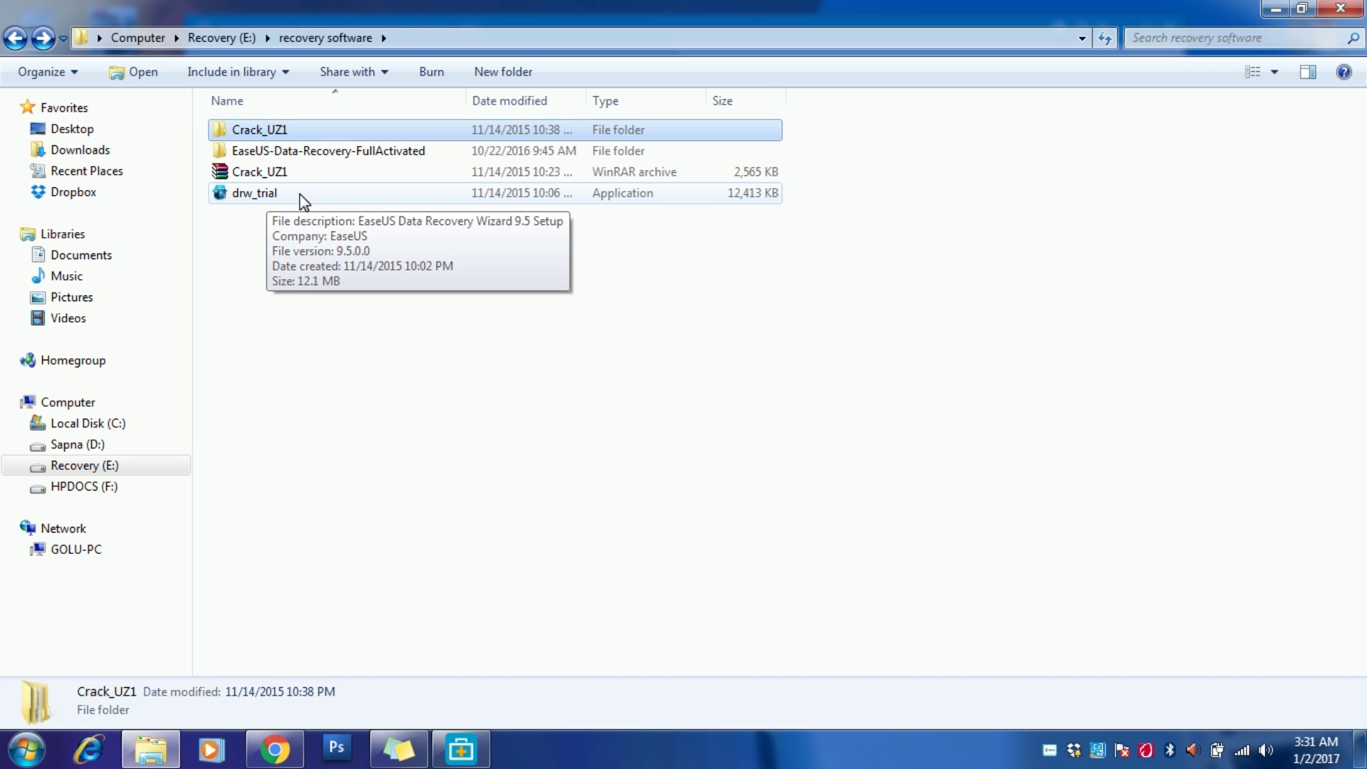
{"action": "left_click", "coordinate": [255, 174]}
{"action": "double_click", "coordinate": [255, 139]}
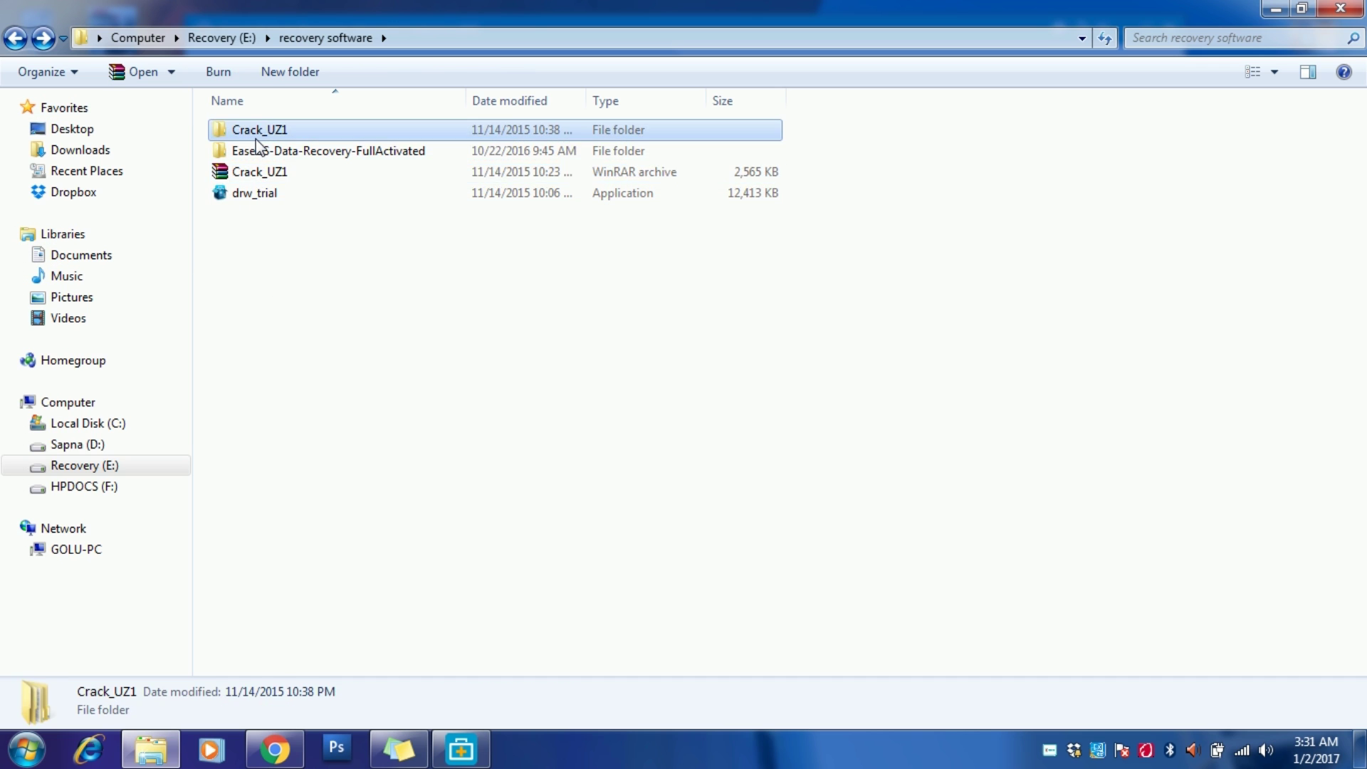
{"action": "double_click", "coordinate": [255, 139]}
{"action": "left_click", "coordinate": [255, 138]}
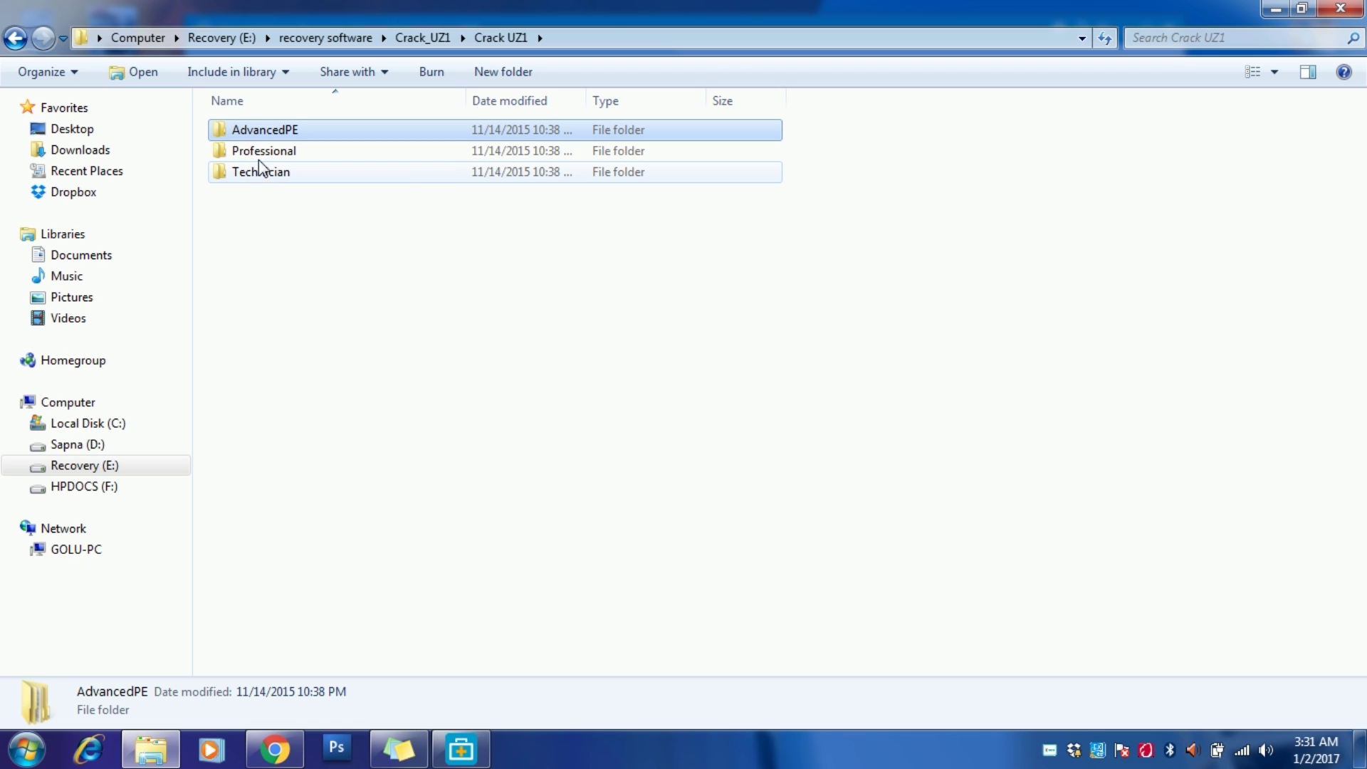
{"action": "double_click", "coordinate": [260, 135]}
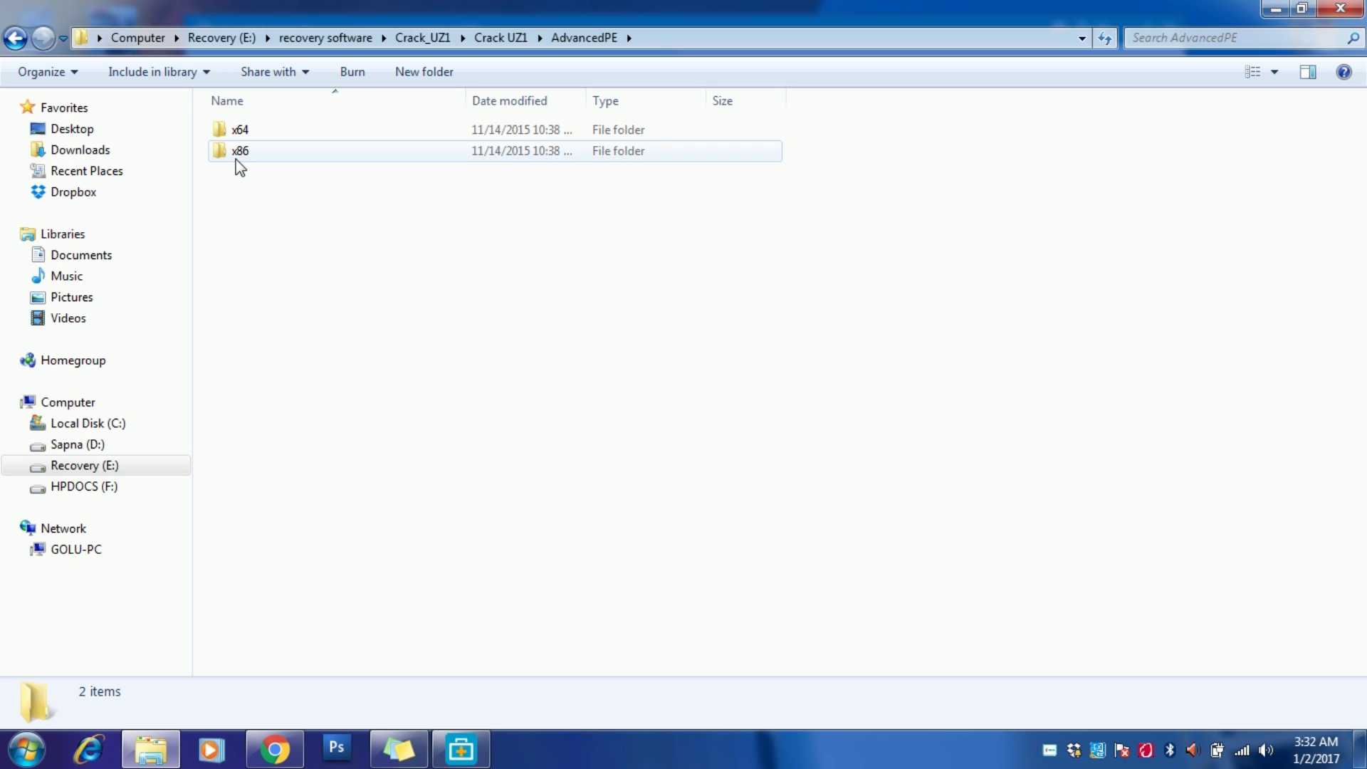
{"action": "double_click", "coordinate": [238, 158]}
{"action": "left_click", "coordinate": [238, 132]}
{"action": "right_click", "coordinate": [239, 131]}
Step: Look through C:\Program Files\EaseUS's install folder, then switch to the Computer drive overview
{"action": "left_click", "coordinate": [96, 423]}
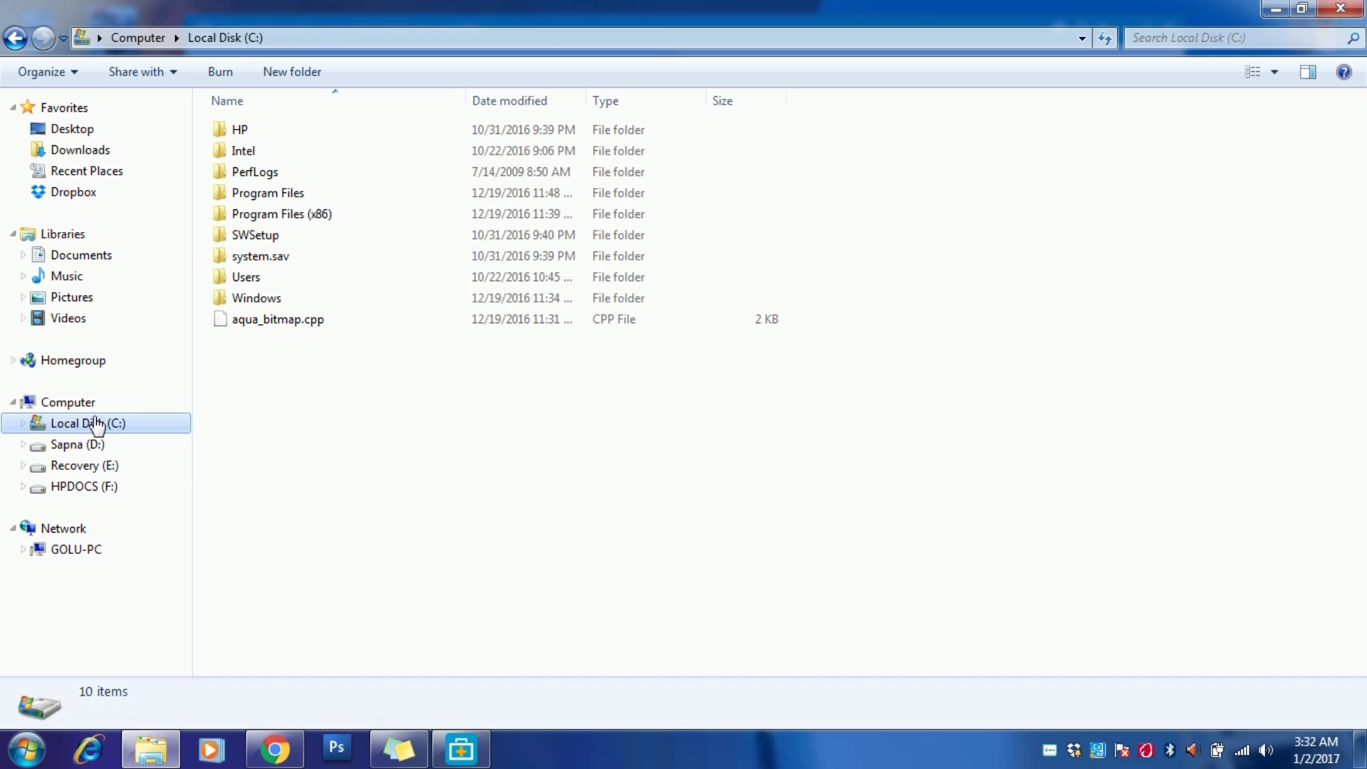
{"action": "double_click", "coordinate": [288, 212]}
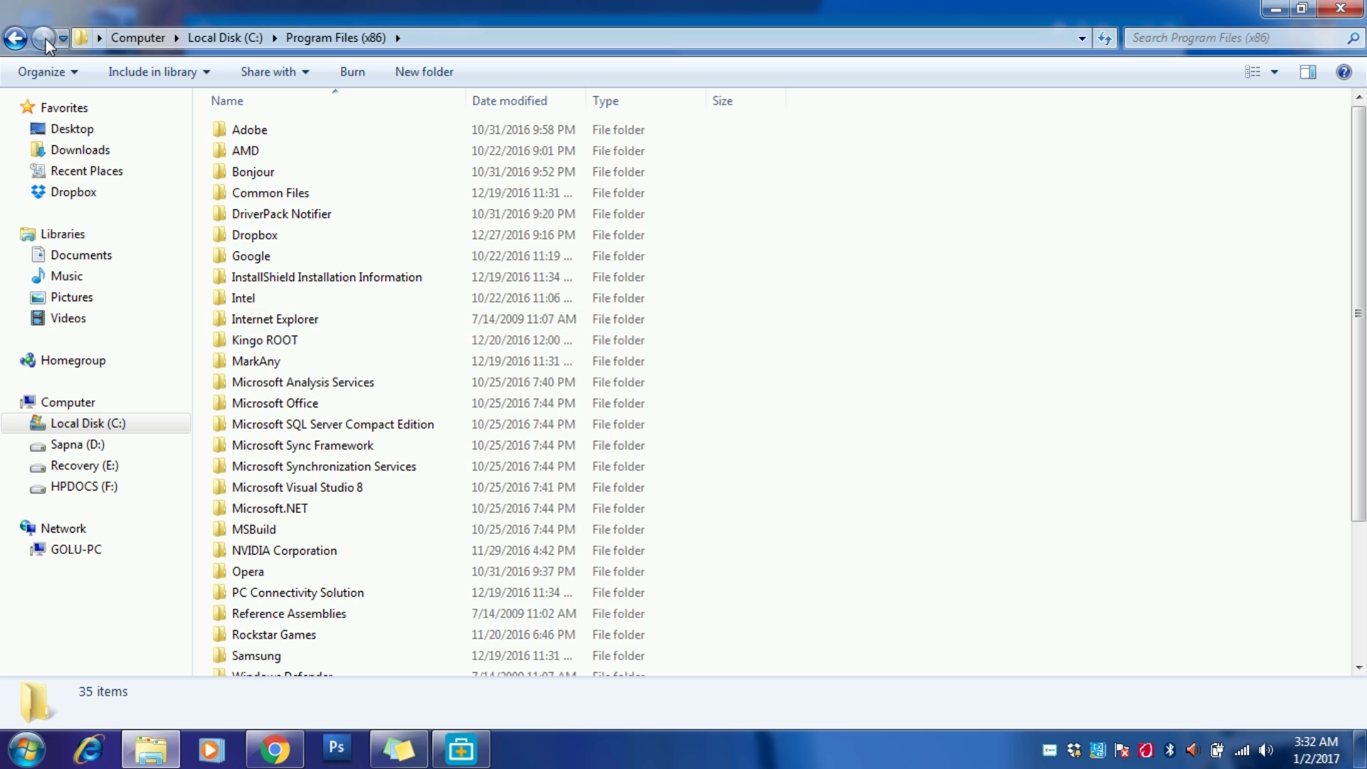
{"action": "left_click", "coordinate": [14, 38]}
{"action": "double_click", "coordinate": [293, 189]}
{"action": "double_click", "coordinate": [276, 189]}
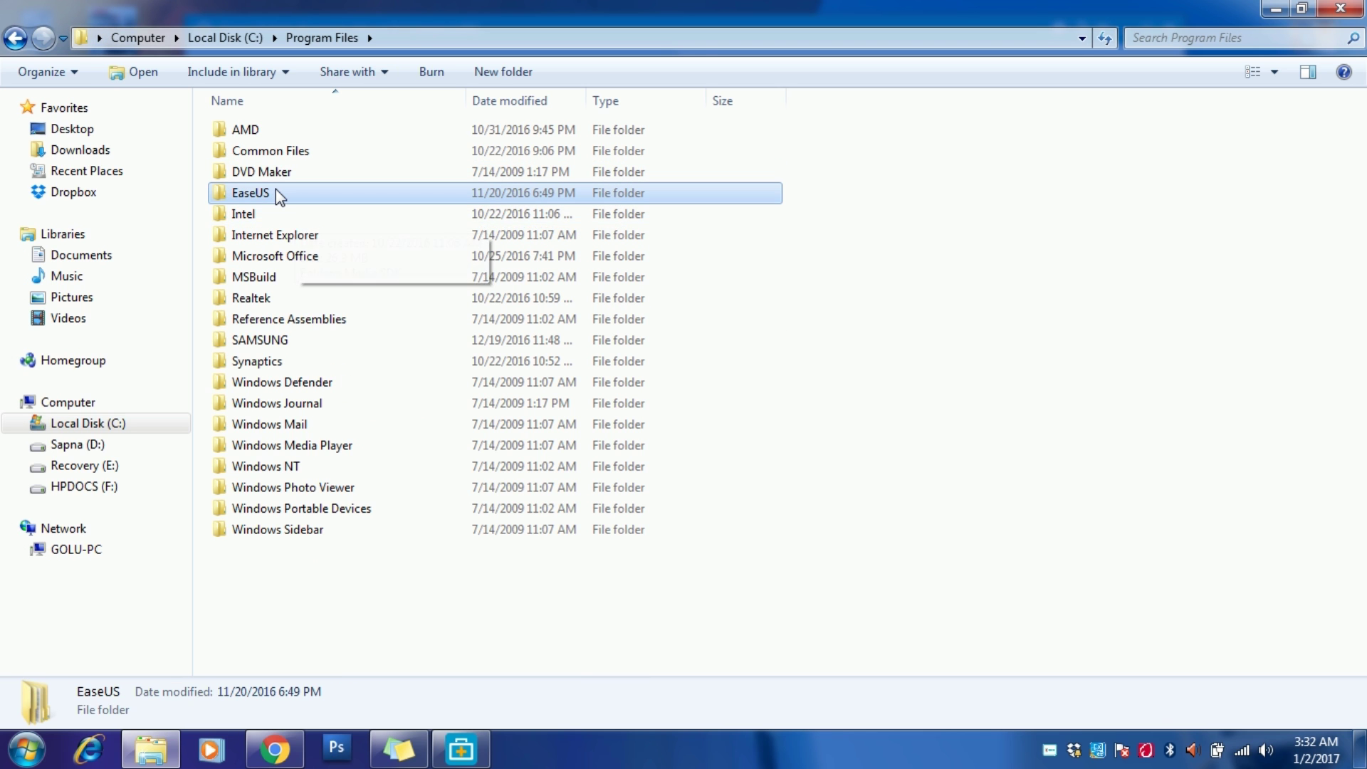
{"action": "double_click", "coordinate": [278, 131]}
{"action": "right_click", "coordinate": [454, 253]}
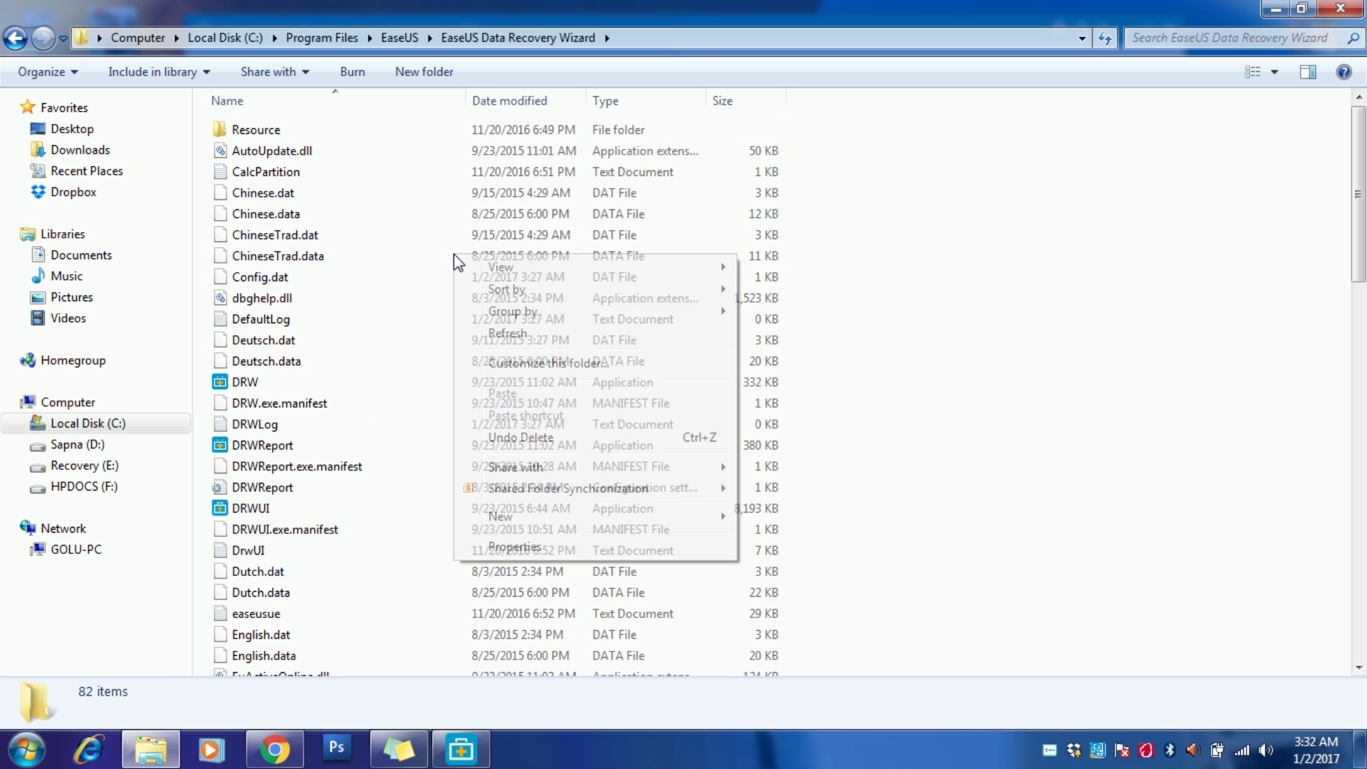
{"action": "left_click", "coordinate": [68, 403]}
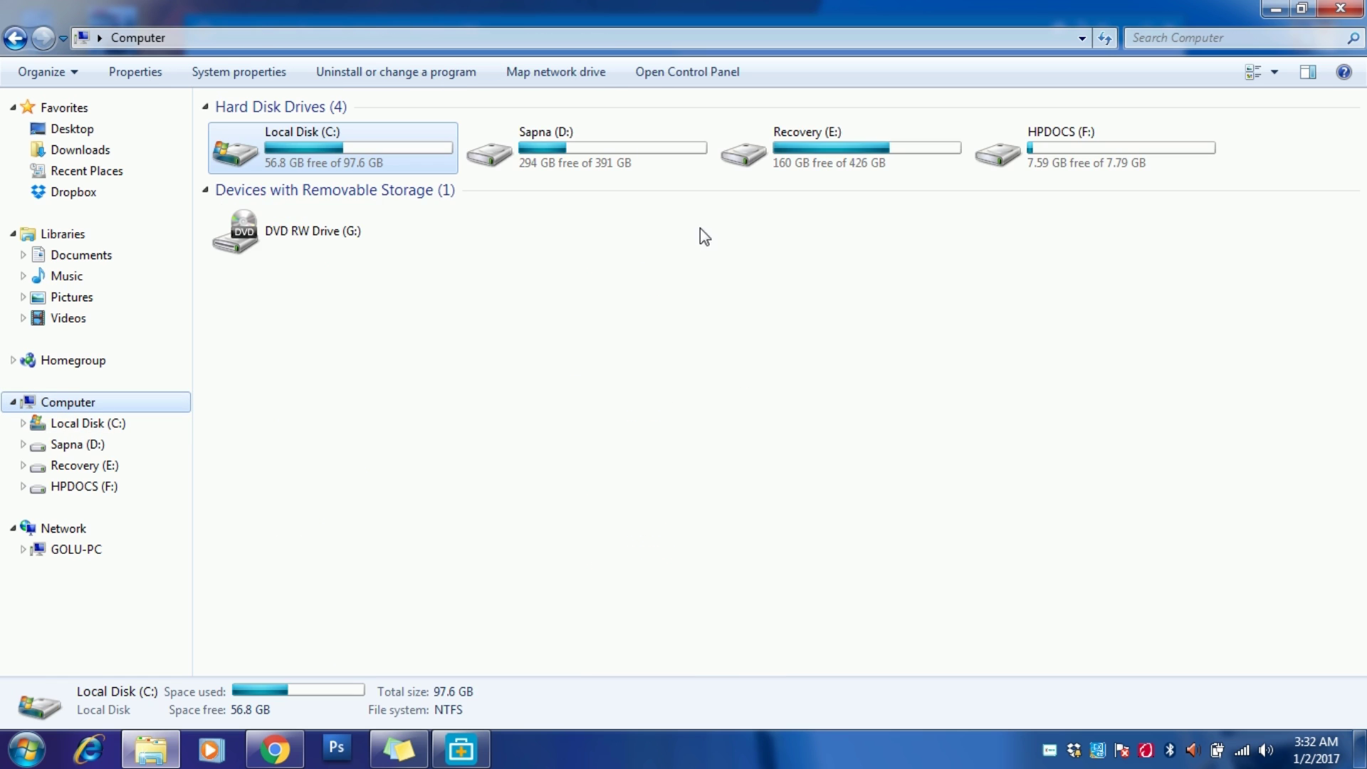
Step: Close Explorer, refresh the desktop, and toggle All File Types off and back on
{"action": "left_click", "coordinate": [1339, 9]}
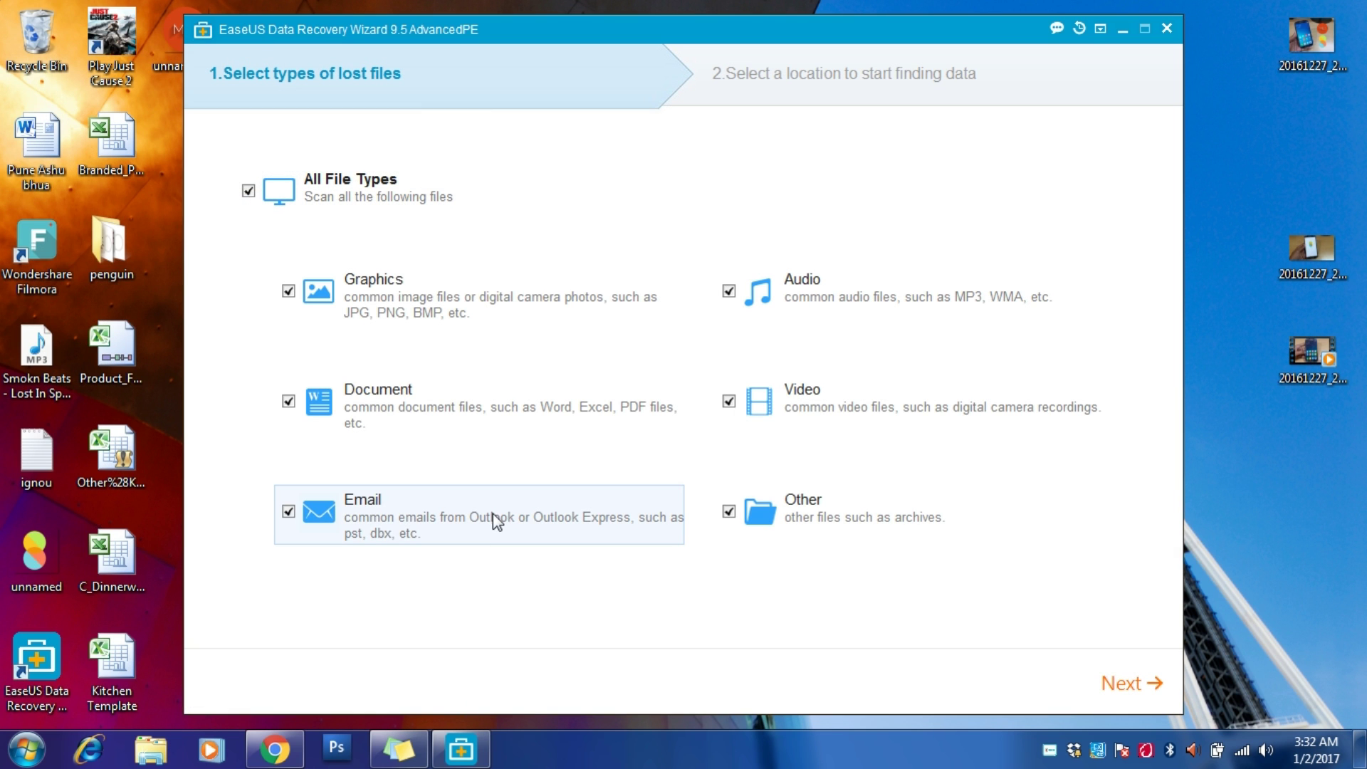
{"action": "right_click", "coordinate": [1223, 147]}
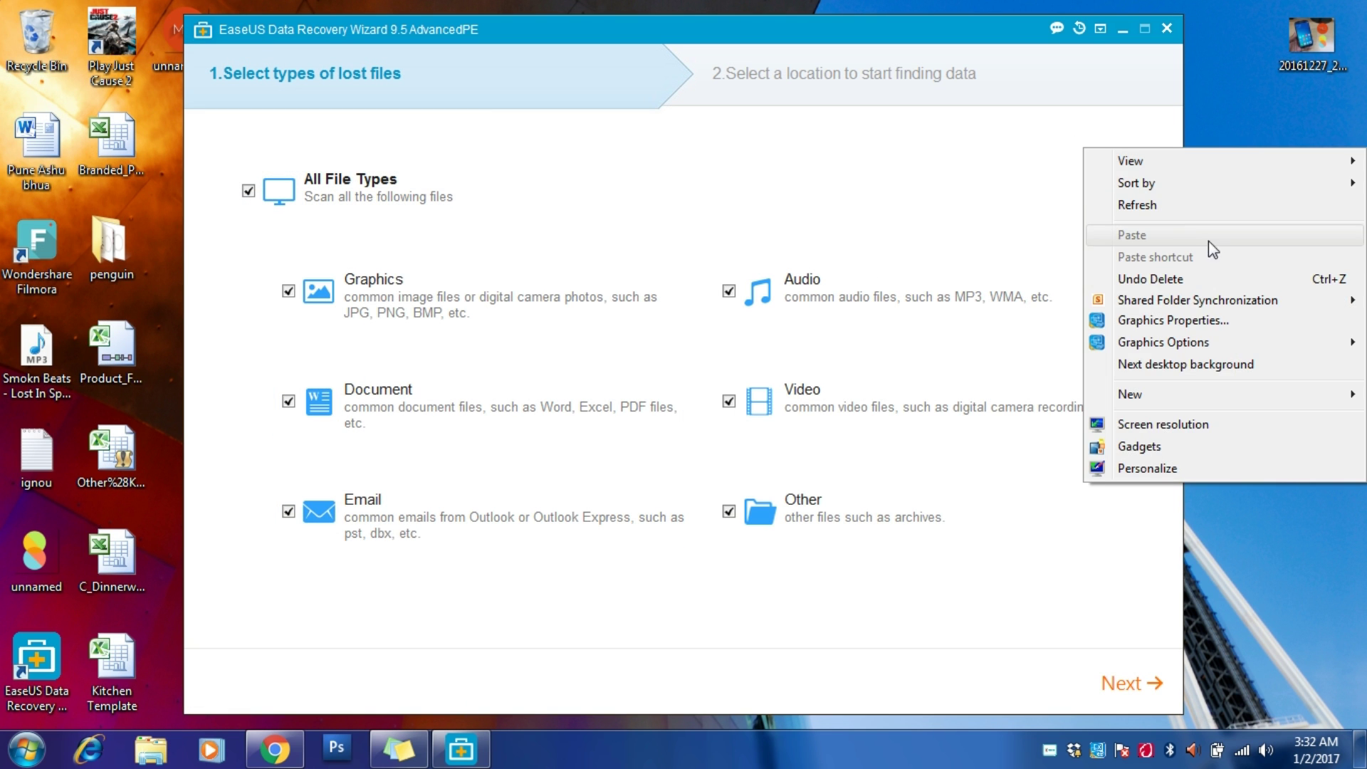
{"action": "left_click", "coordinate": [1189, 207]}
{"action": "right_click", "coordinate": [1249, 126]}
{"action": "left_click", "coordinate": [1240, 181]}
{"action": "right_click", "coordinate": [1240, 134]}
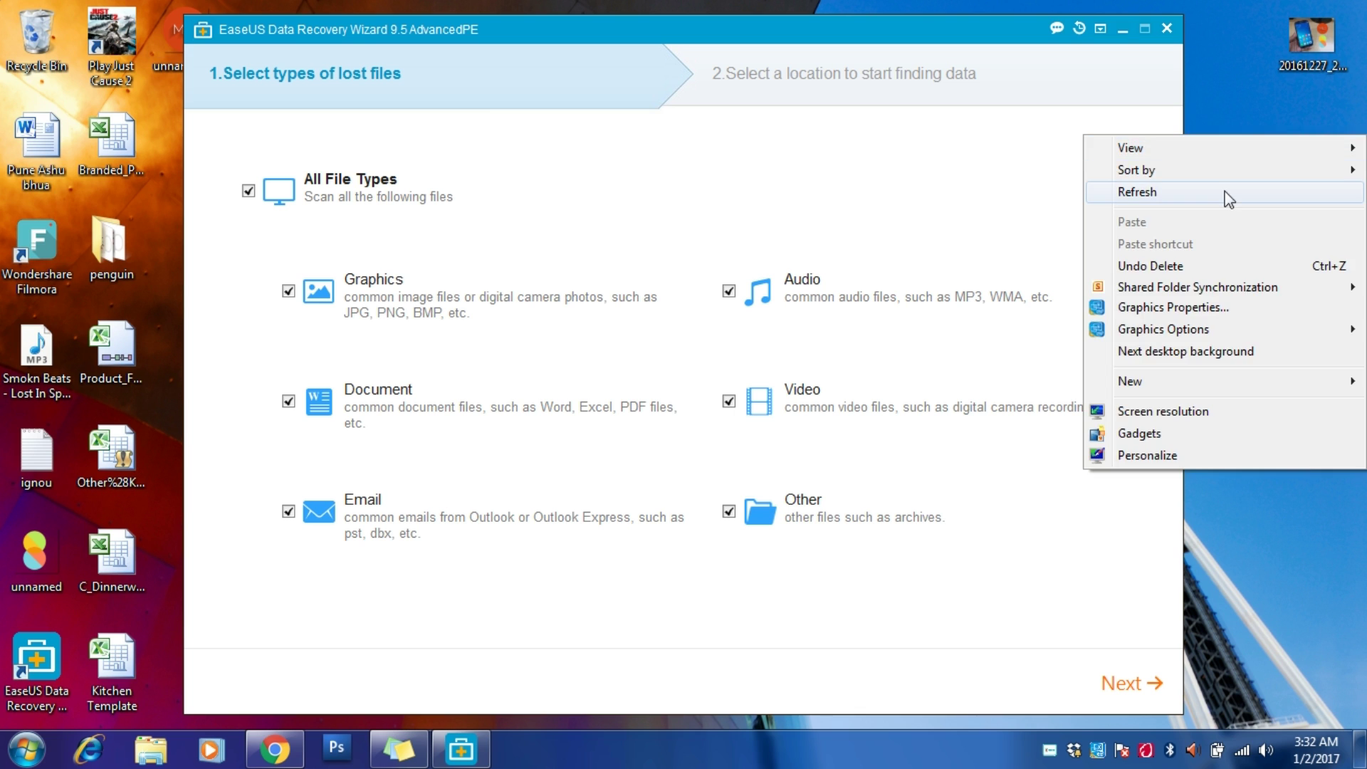
{"action": "left_click", "coordinate": [1240, 187]}
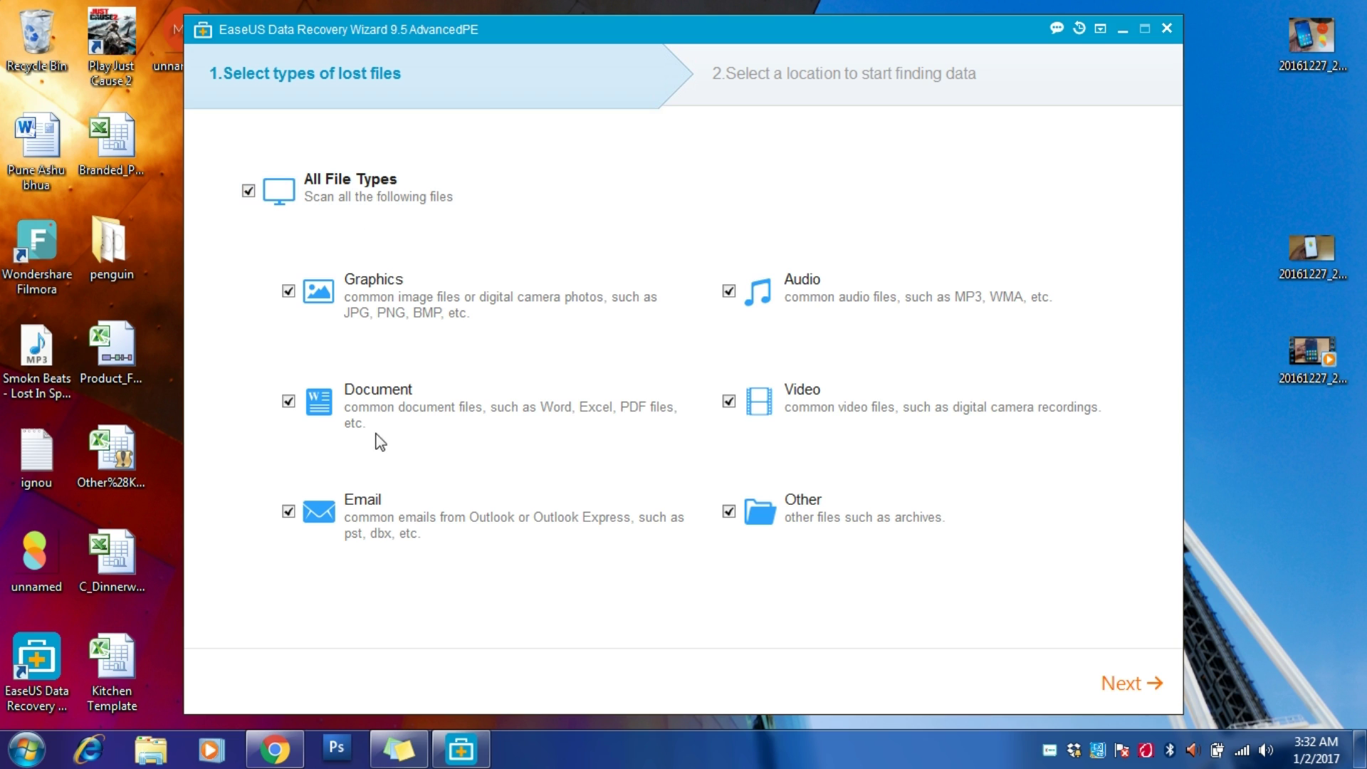
{"action": "left_click", "coordinate": [248, 190]}
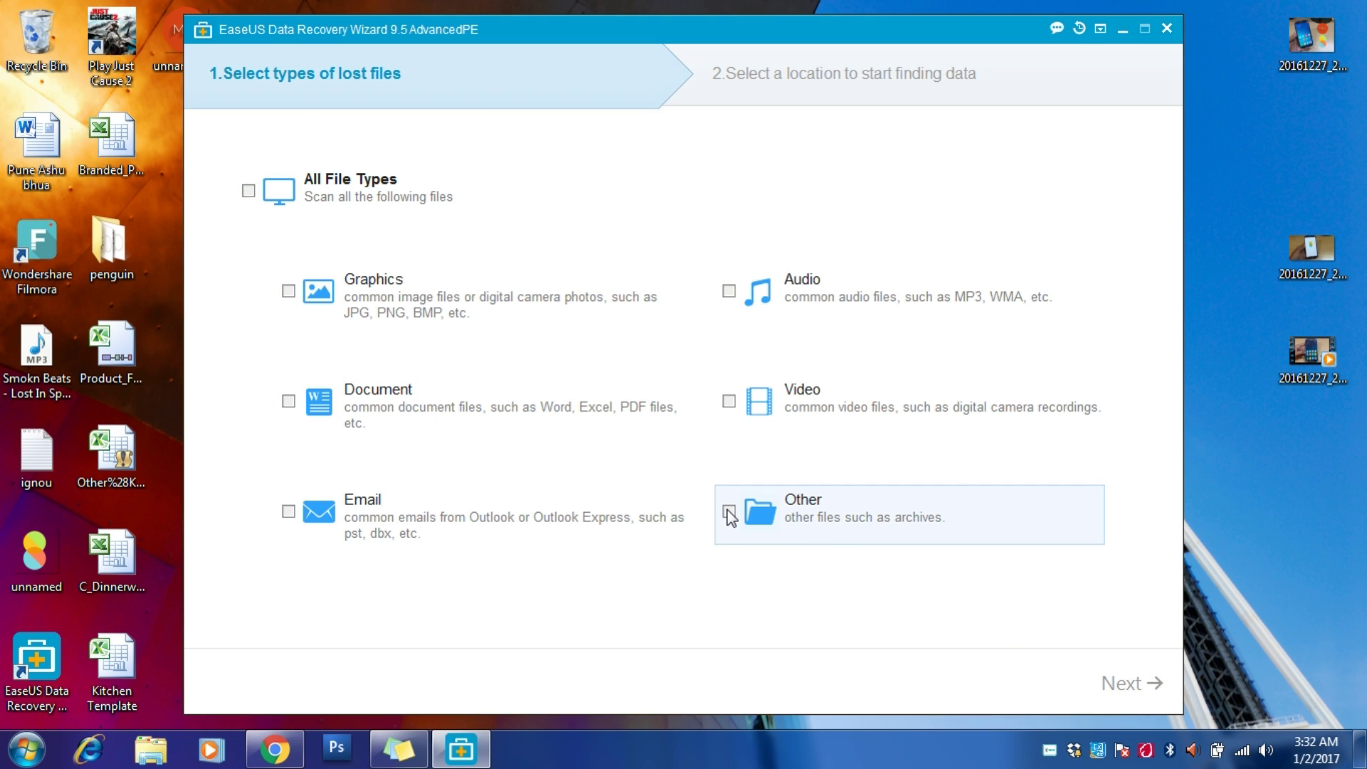
{"action": "left_click", "coordinate": [248, 191]}
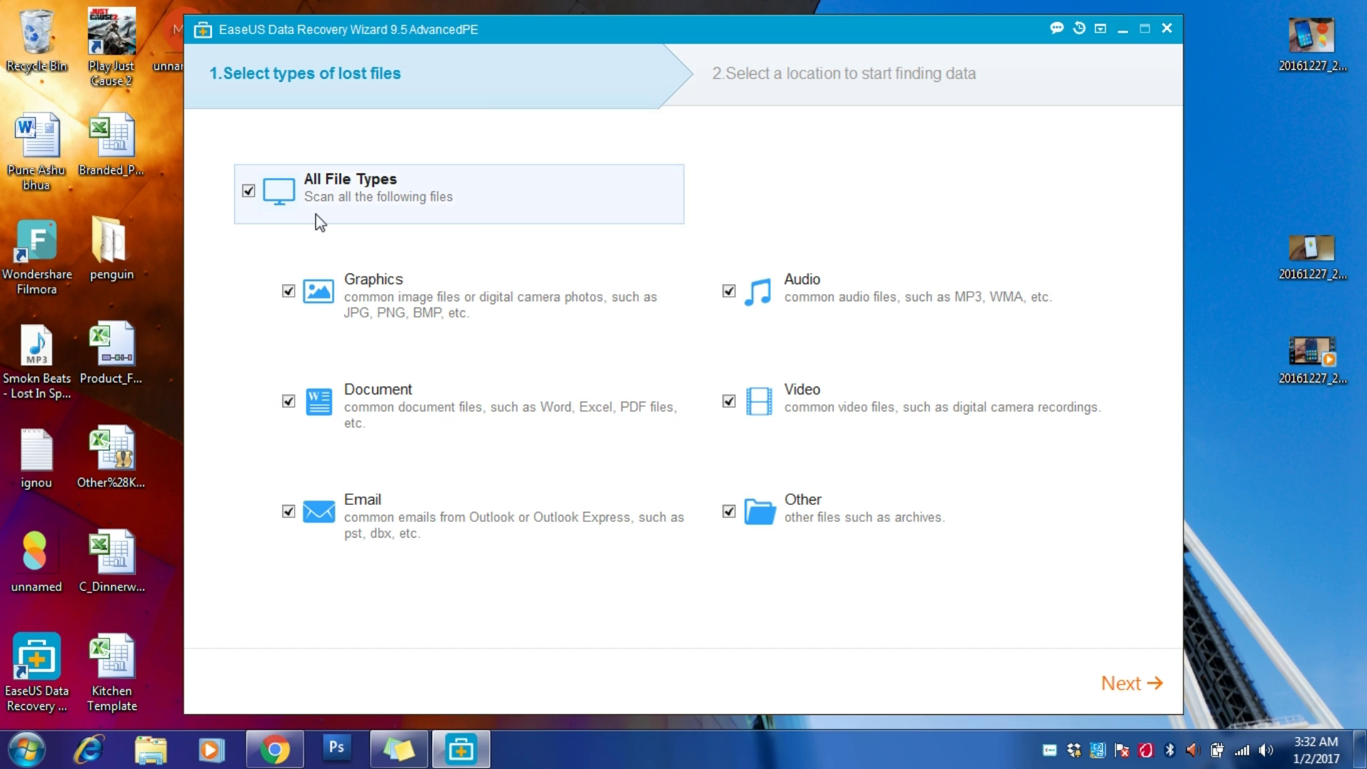
Step: Choose Local Disk (C:) instead of HPDOCS (F:) as the location and start the scan
{"action": "left_click", "coordinate": [1134, 682]}
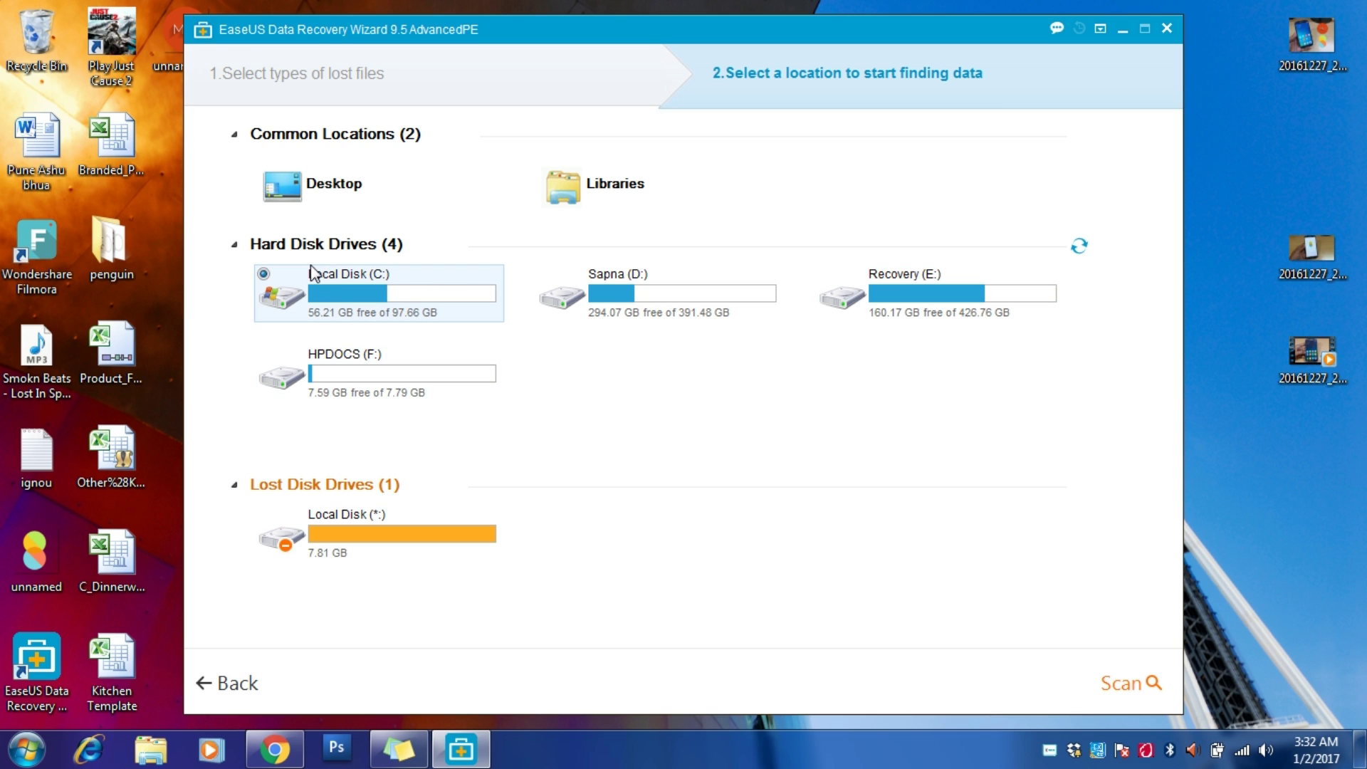
{"action": "left_click", "coordinate": [398, 373]}
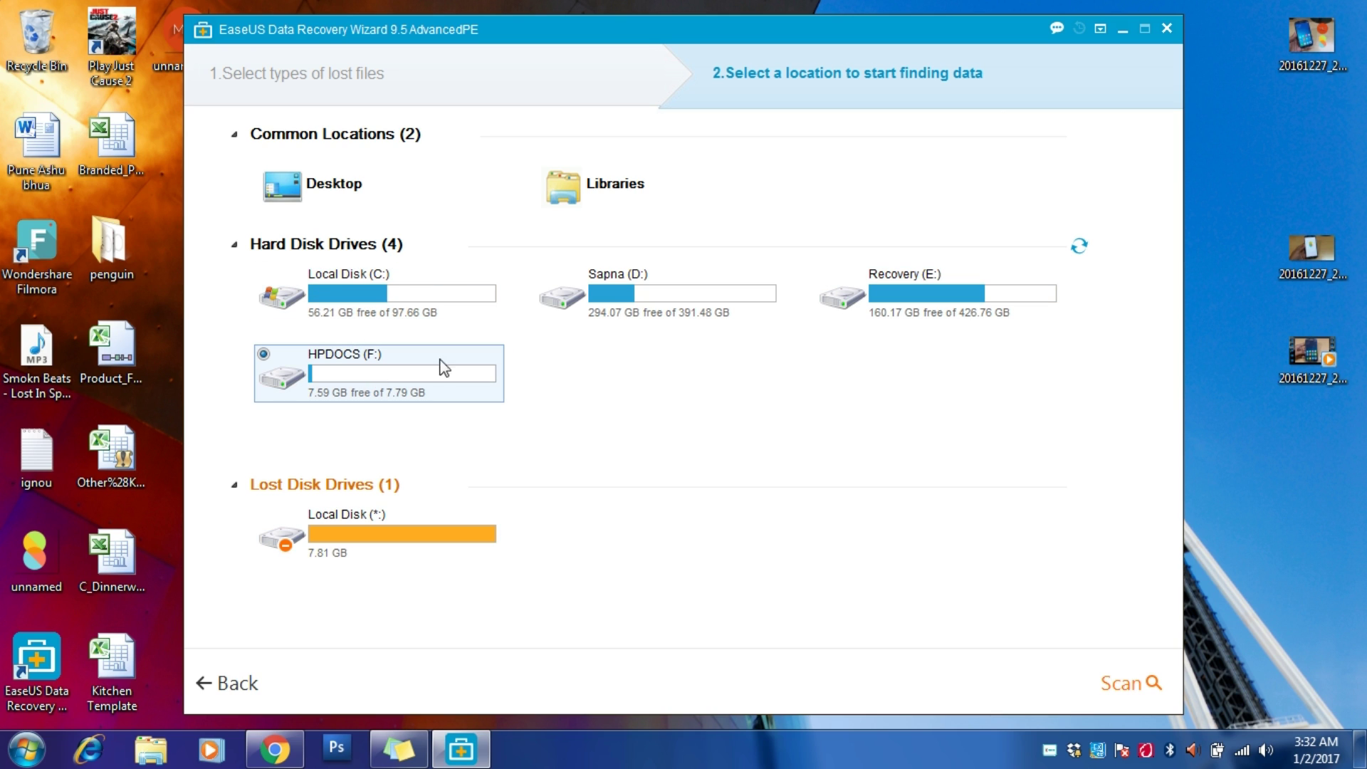
{"action": "left_click", "coordinate": [385, 297]}
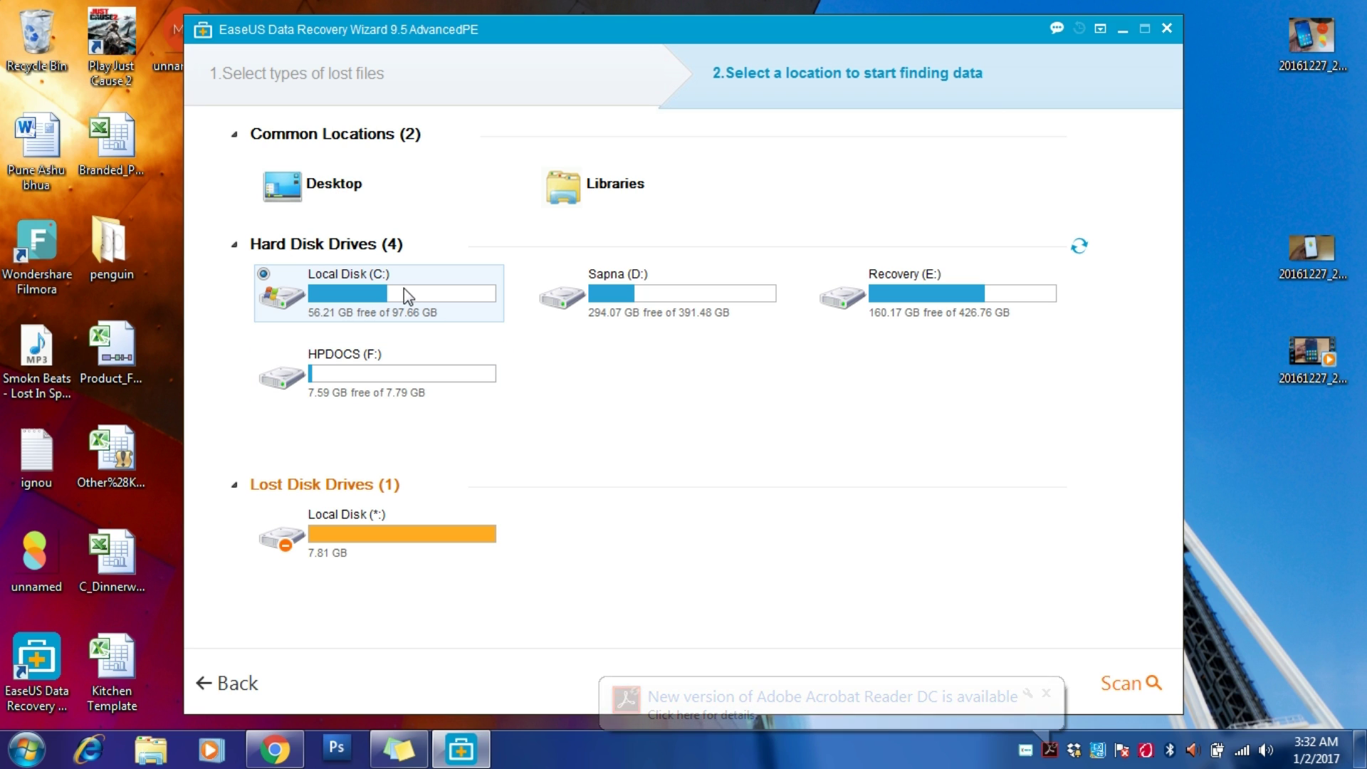
{"action": "left_click", "coordinate": [1139, 680]}
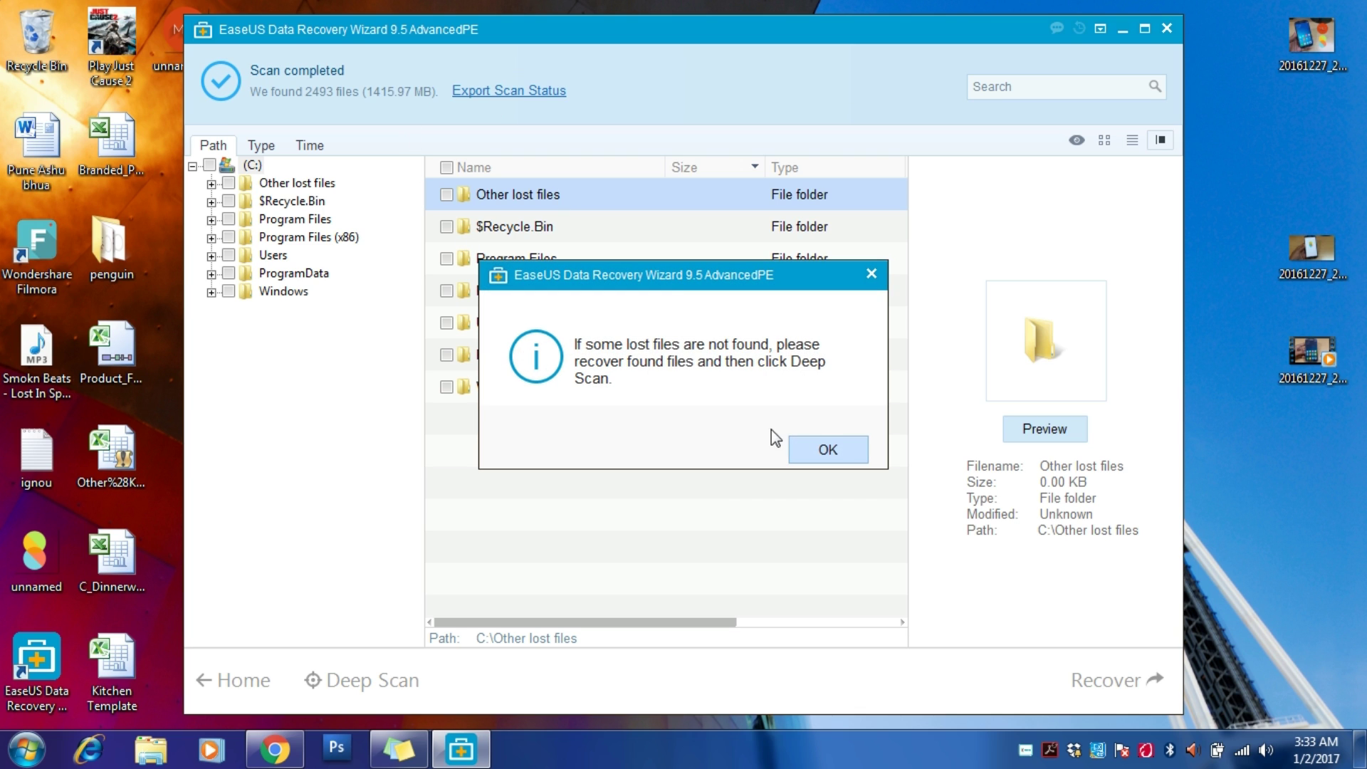
Step: Dismiss the tip, open Other lost files, and launch a Deep Scan of C:
{"action": "left_click", "coordinate": [826, 448]}
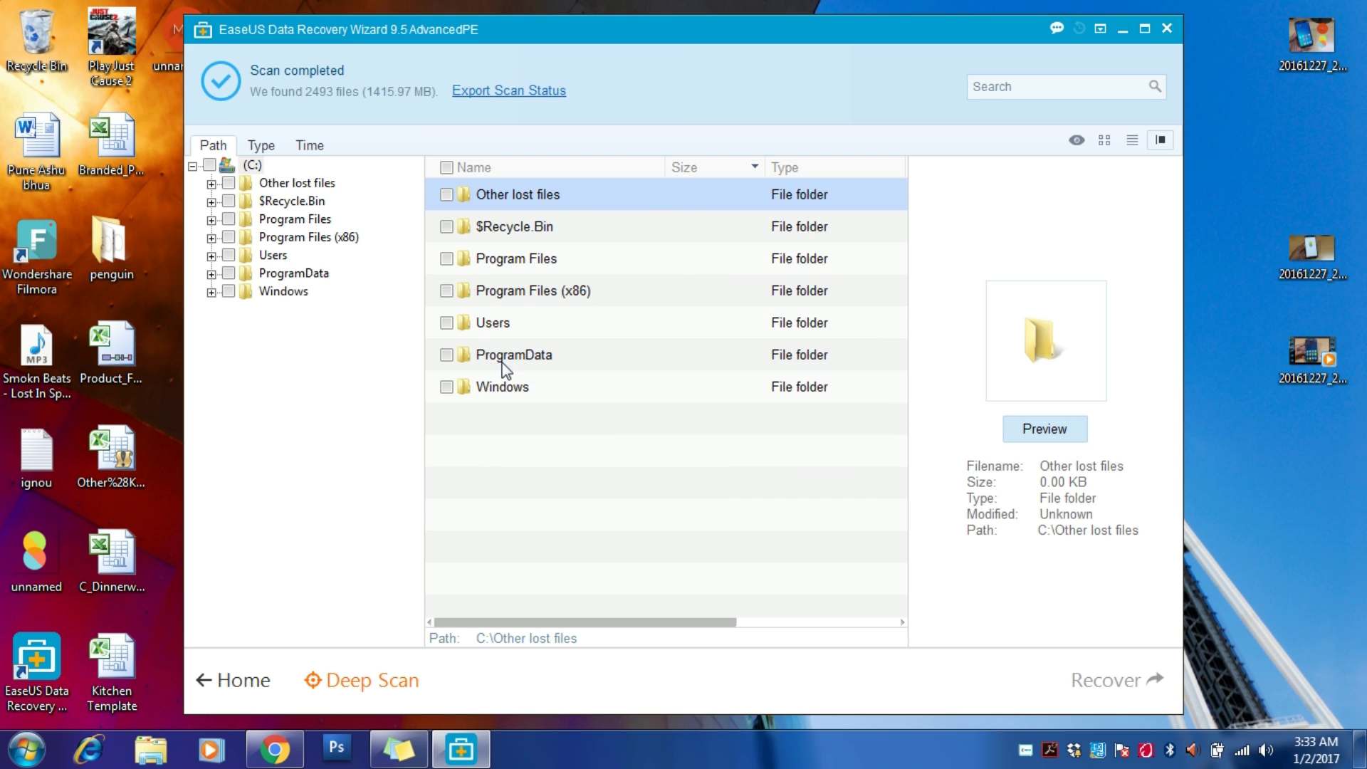
{"action": "double_click", "coordinate": [503, 199]}
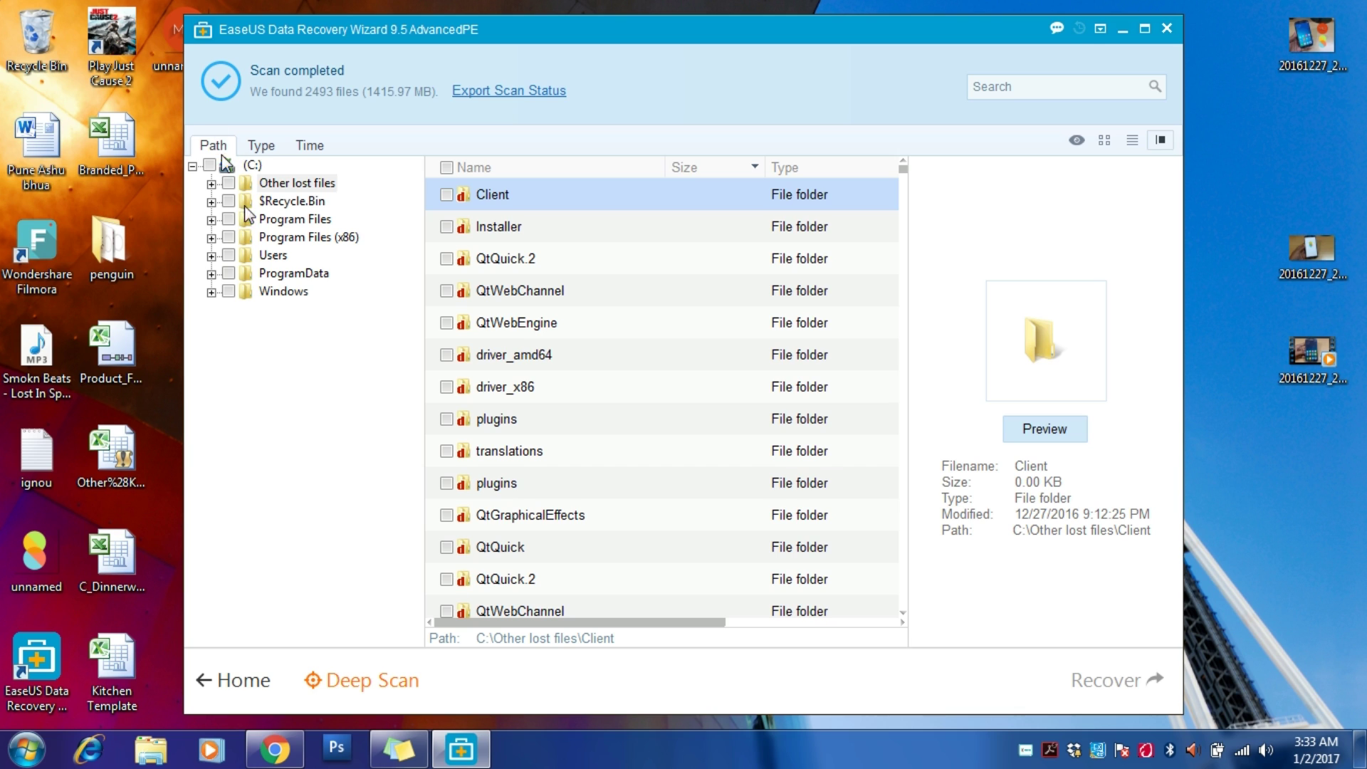
{"action": "left_click", "coordinate": [377, 683]}
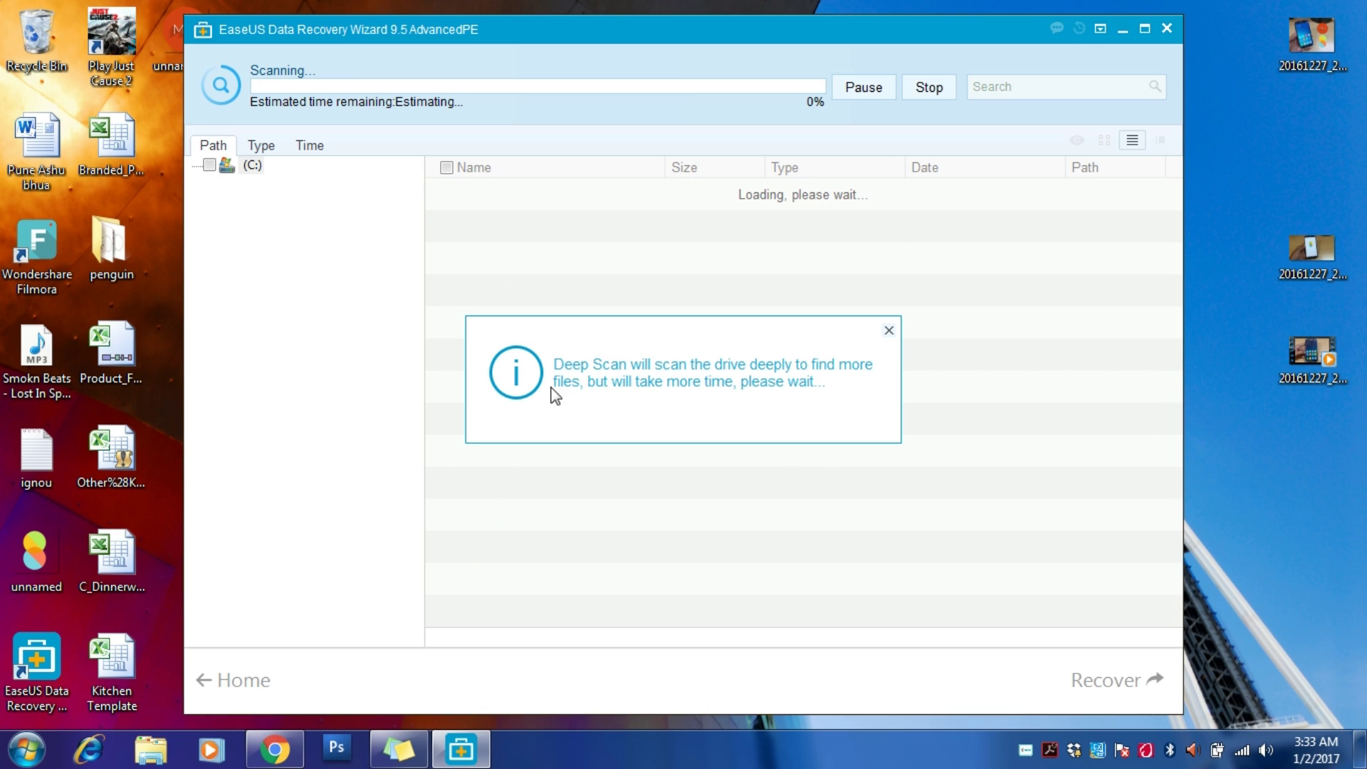
{"action": "left_click", "coordinate": [888, 330]}
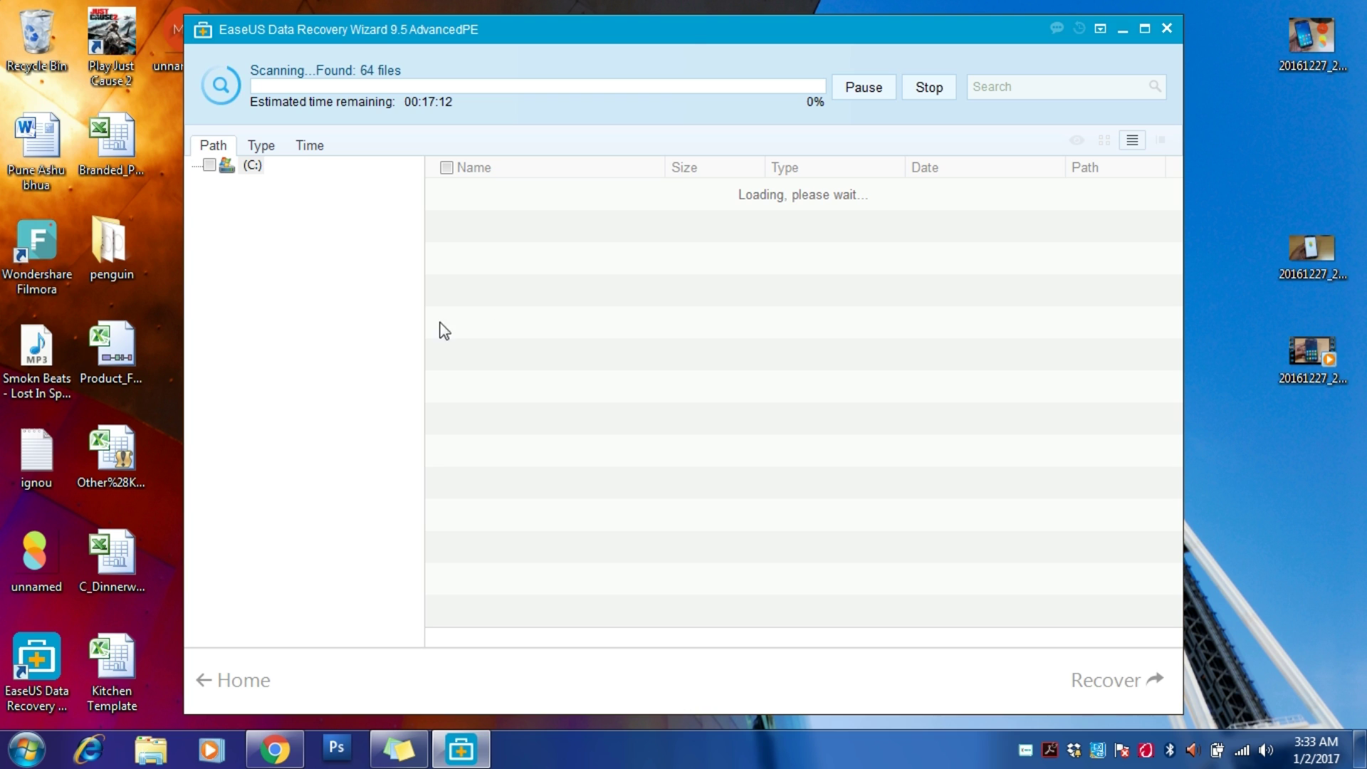
{"action": "left_click_drag", "start_coordinate": [685, 25], "coordinate": [674, 21]}
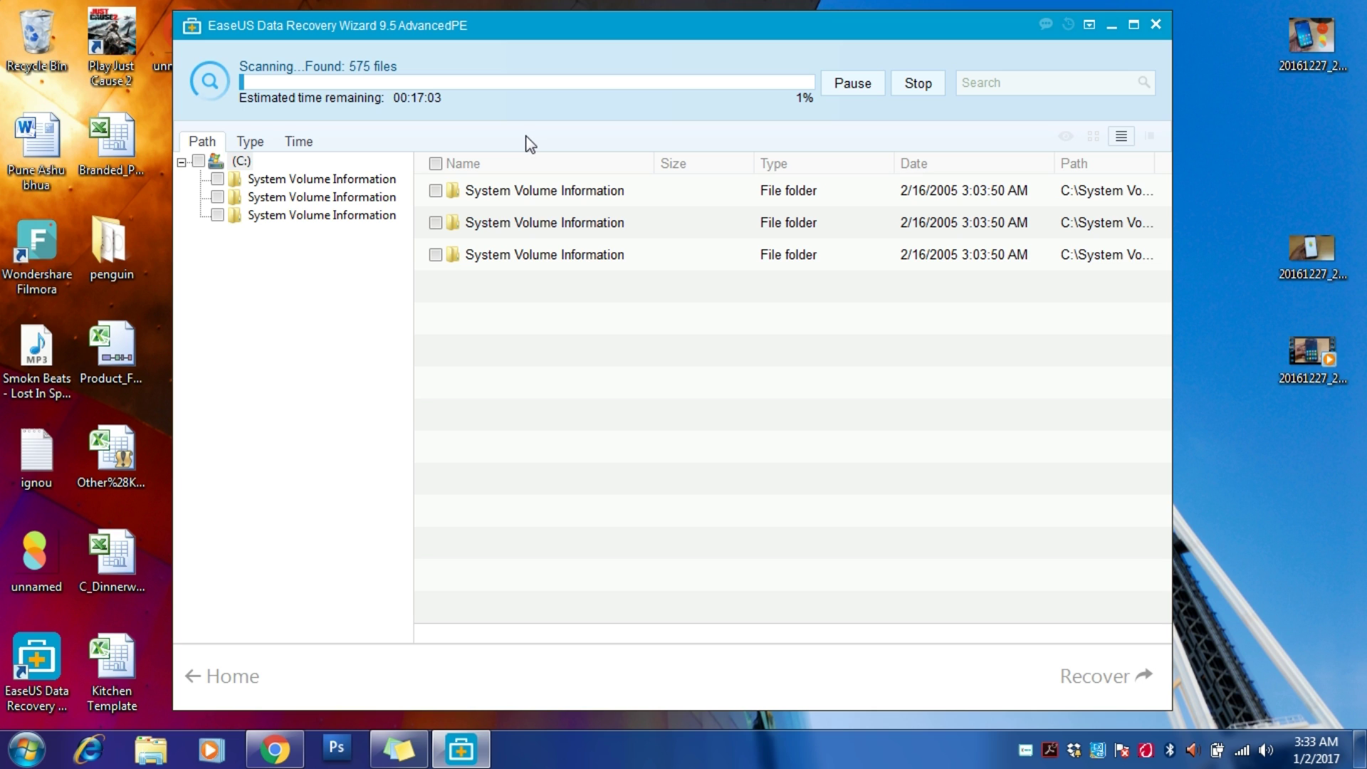
Step: Stop the running deep scan and expand Lost Partition1 in the results
{"action": "left_click", "coordinate": [916, 83]}
{"action": "left_click", "coordinate": [726, 445]}
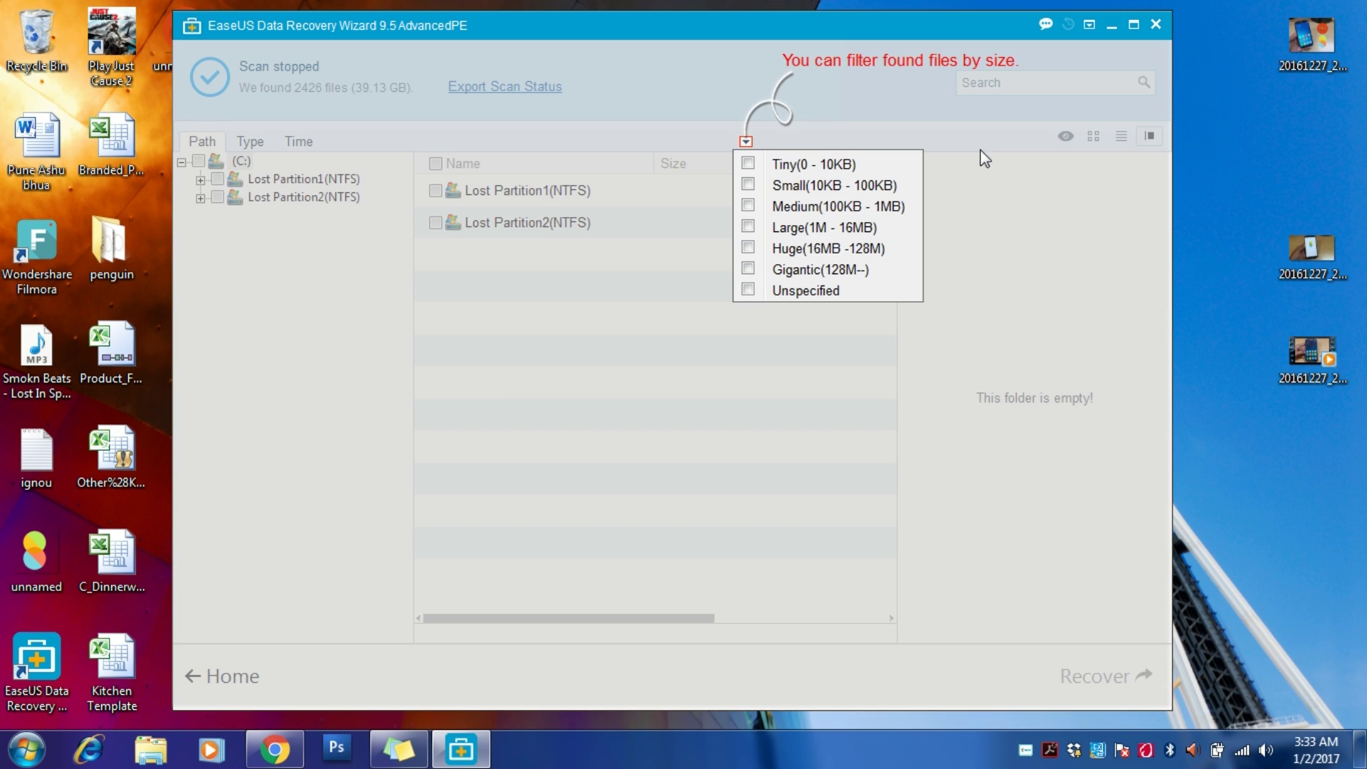
{"action": "left_click", "coordinate": [430, 339]}
Step: Open the penguin folder from the desktop to view its JPEG images
{"action": "key", "text": "super"}
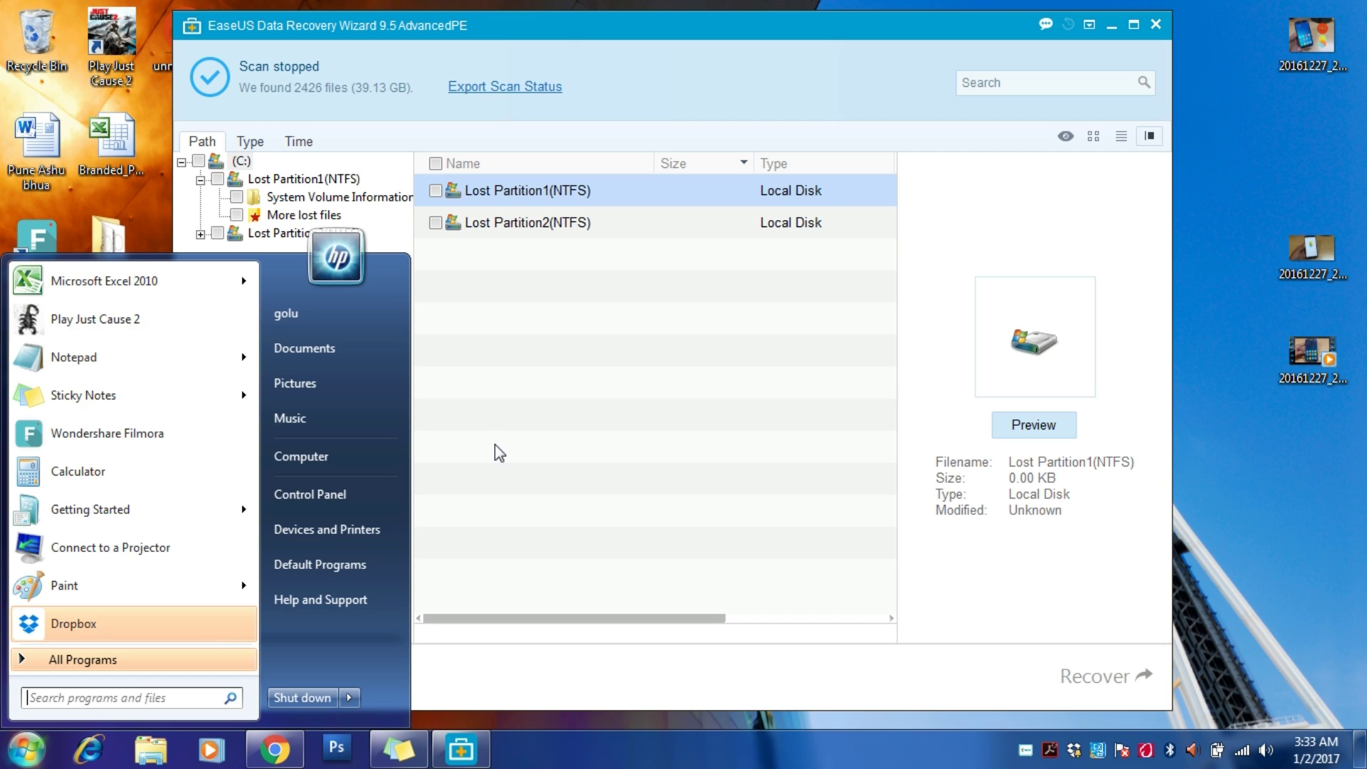
{"action": "left_click", "coordinate": [1233, 408]}
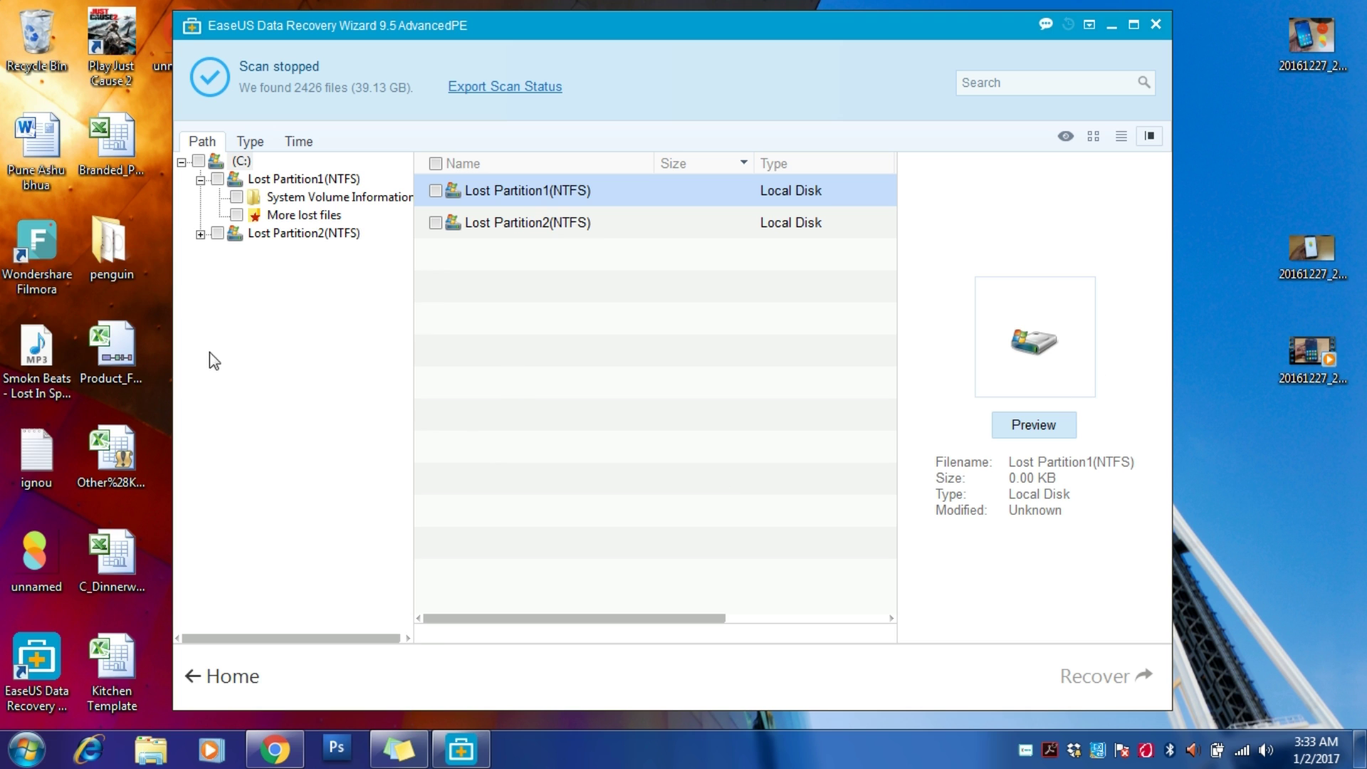
{"action": "double_click", "coordinate": [105, 242]}
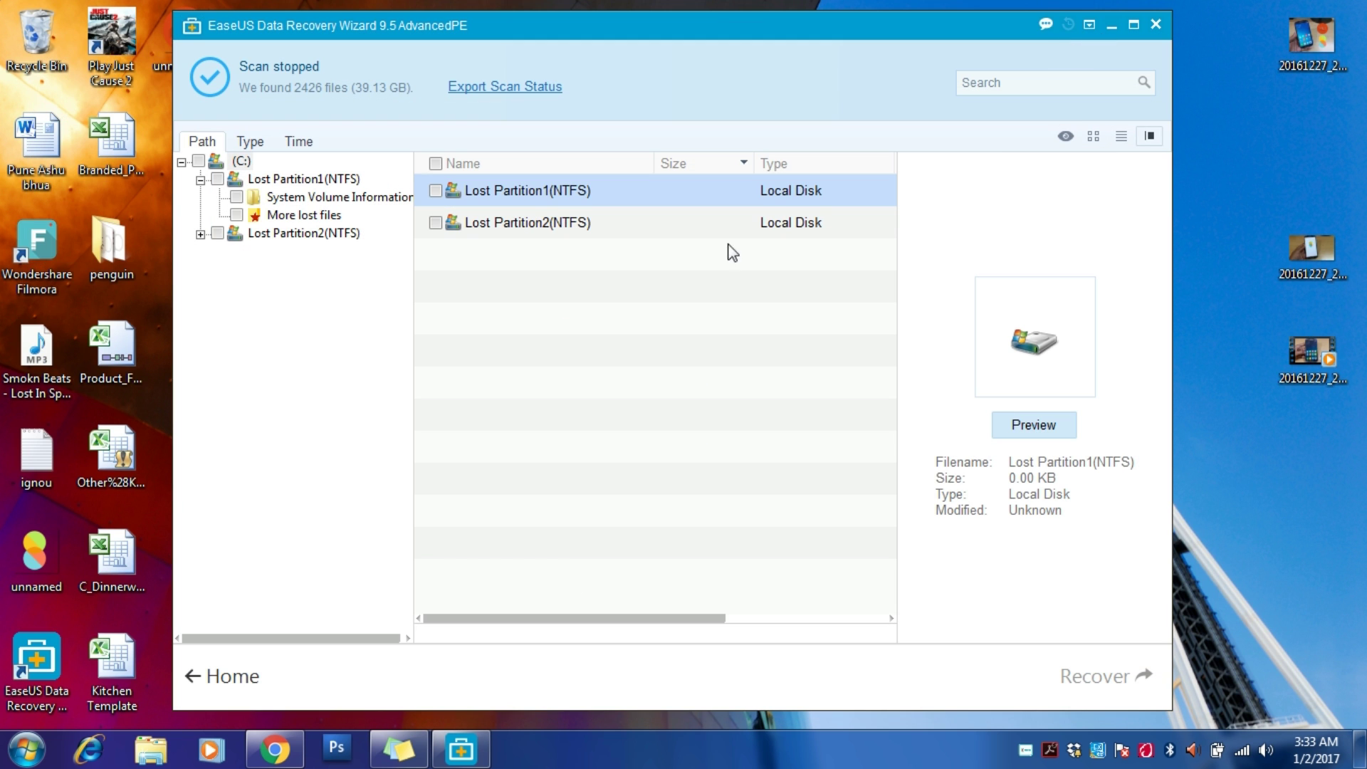
Step: Find the a5 2016 folder in Recovery (E:) > youtube and check its properties
{"action": "key", "text": "super"}
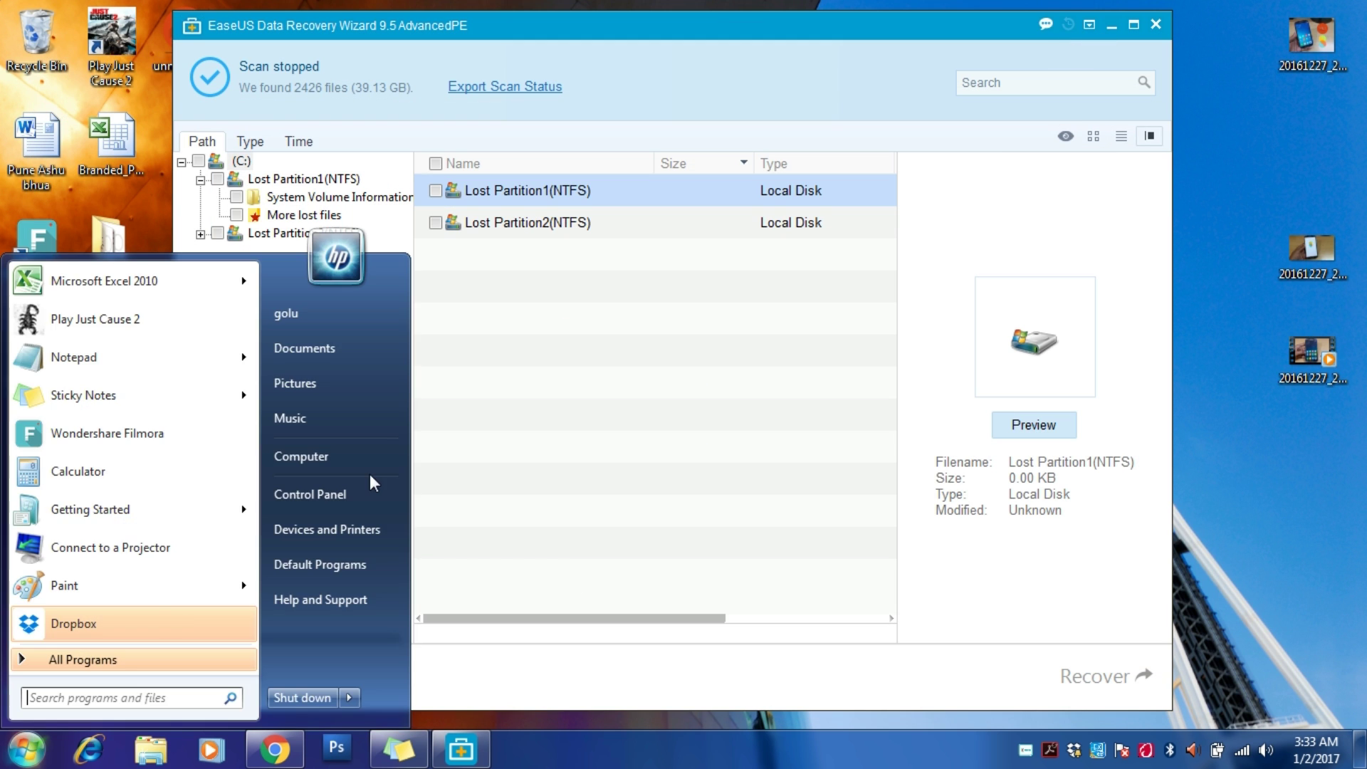
{"action": "left_click", "coordinate": [360, 455]}
{"action": "double_click", "coordinate": [793, 146]}
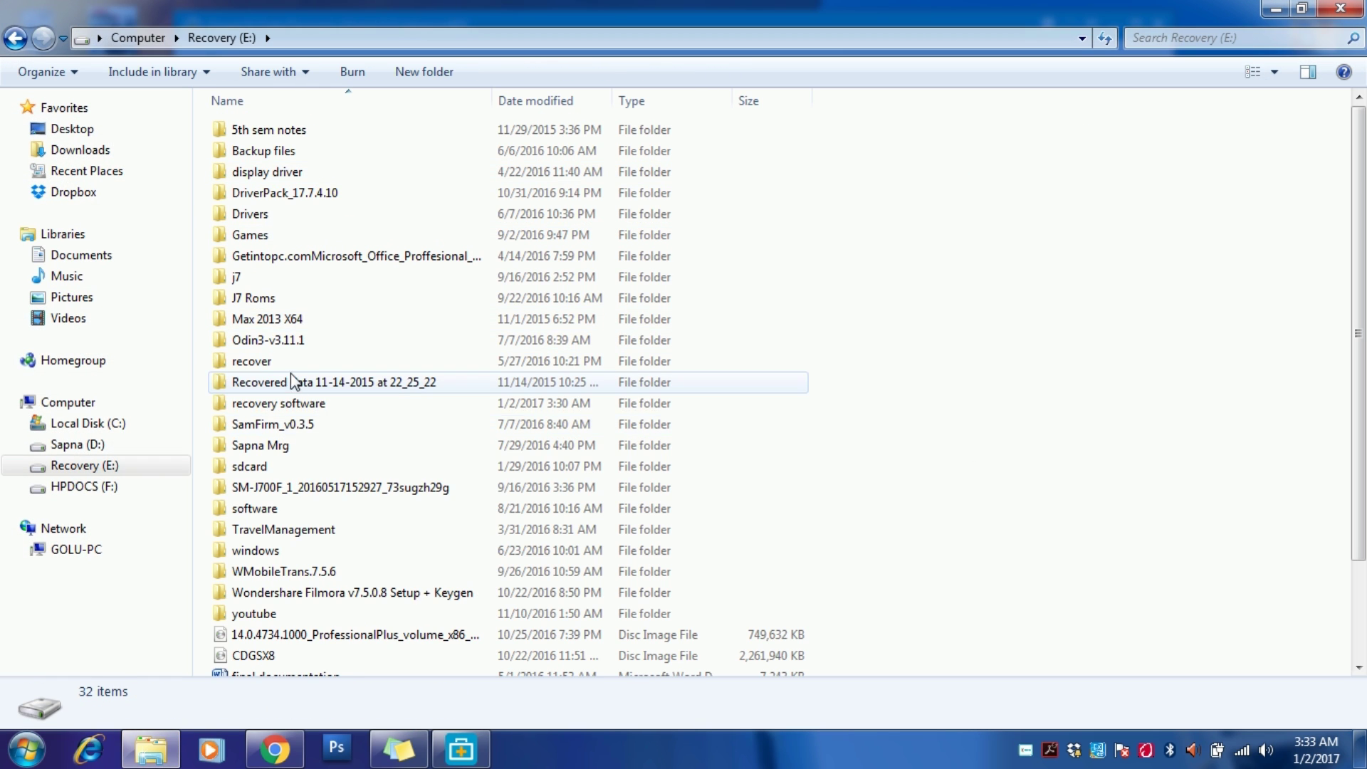
{"action": "double_click", "coordinate": [274, 615]}
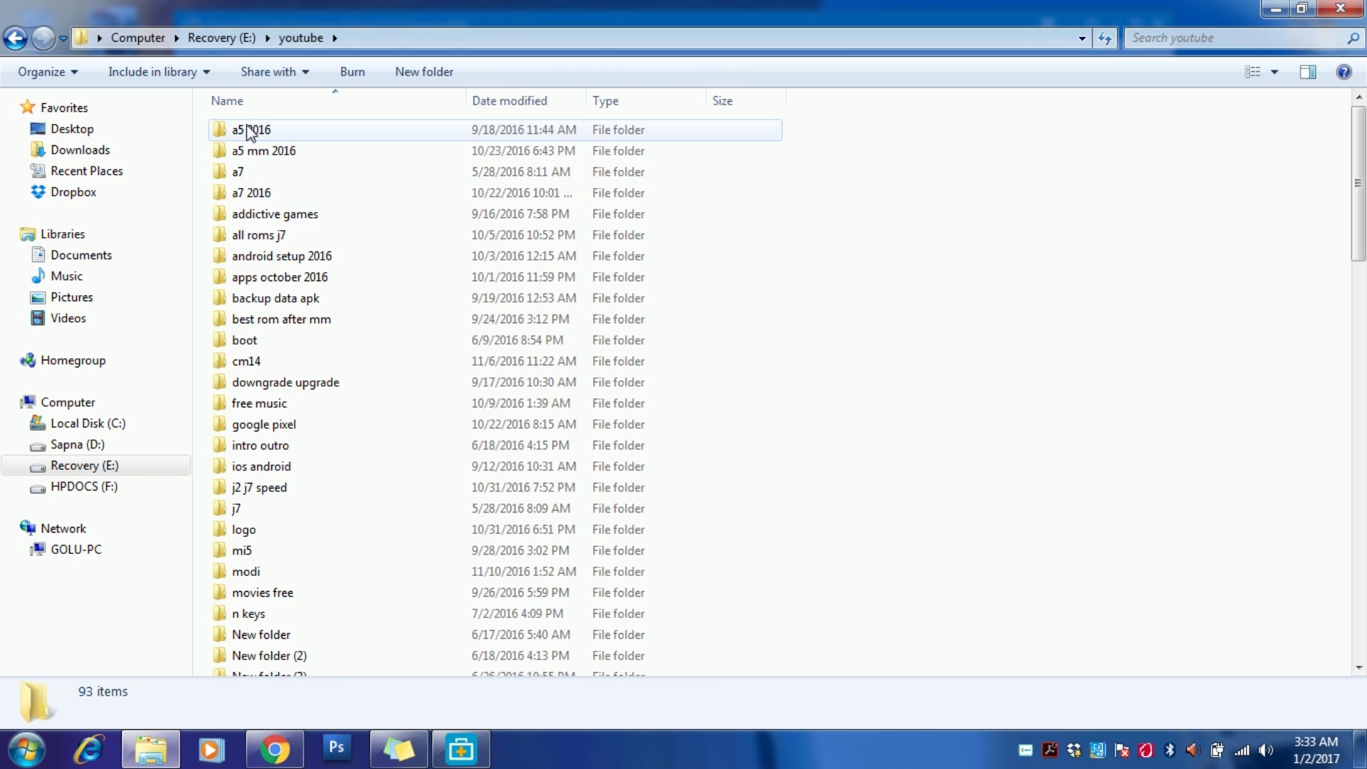
{"action": "double_click", "coordinate": [249, 130]}
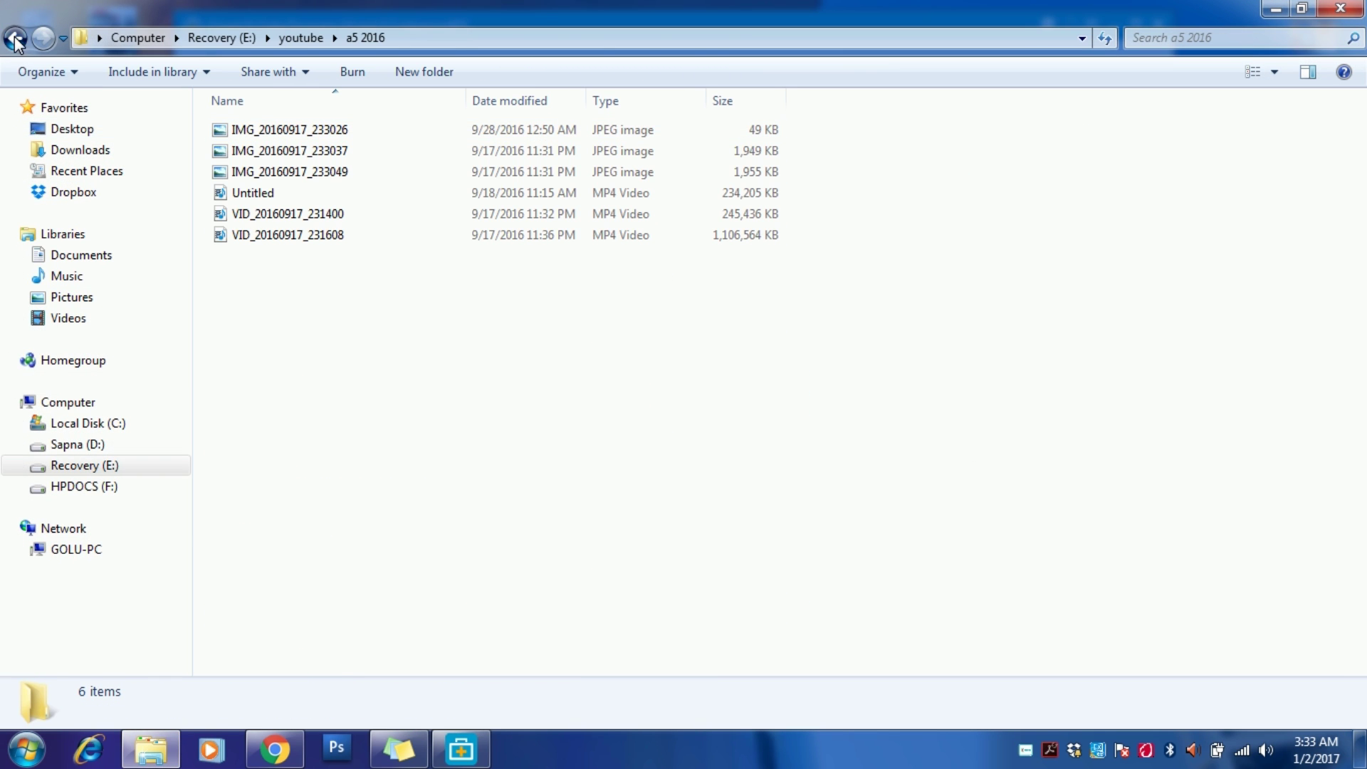
{"action": "left_click", "coordinate": [16, 39]}
{"action": "right_click", "coordinate": [260, 130]}
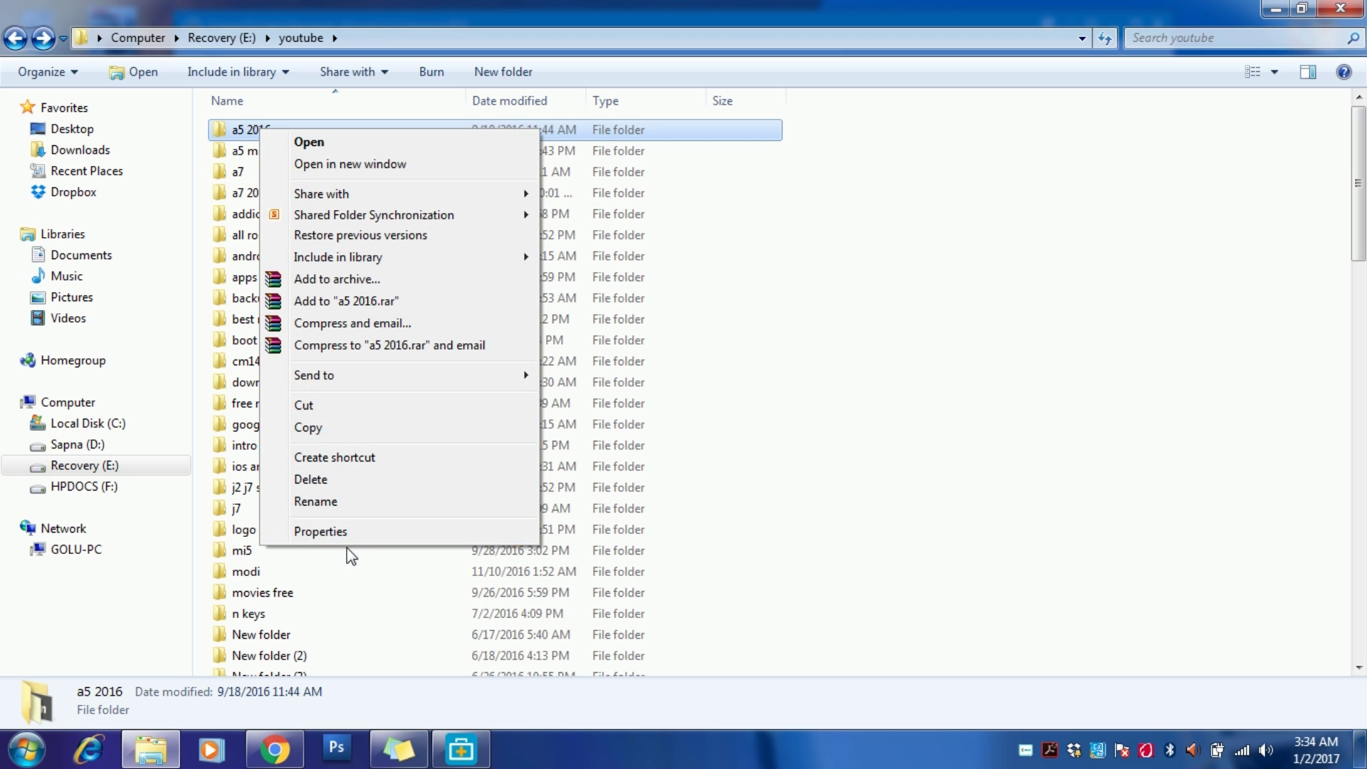
{"action": "left_click", "coordinate": [321, 525]}
{"action": "left_click", "coordinate": [598, 145]}
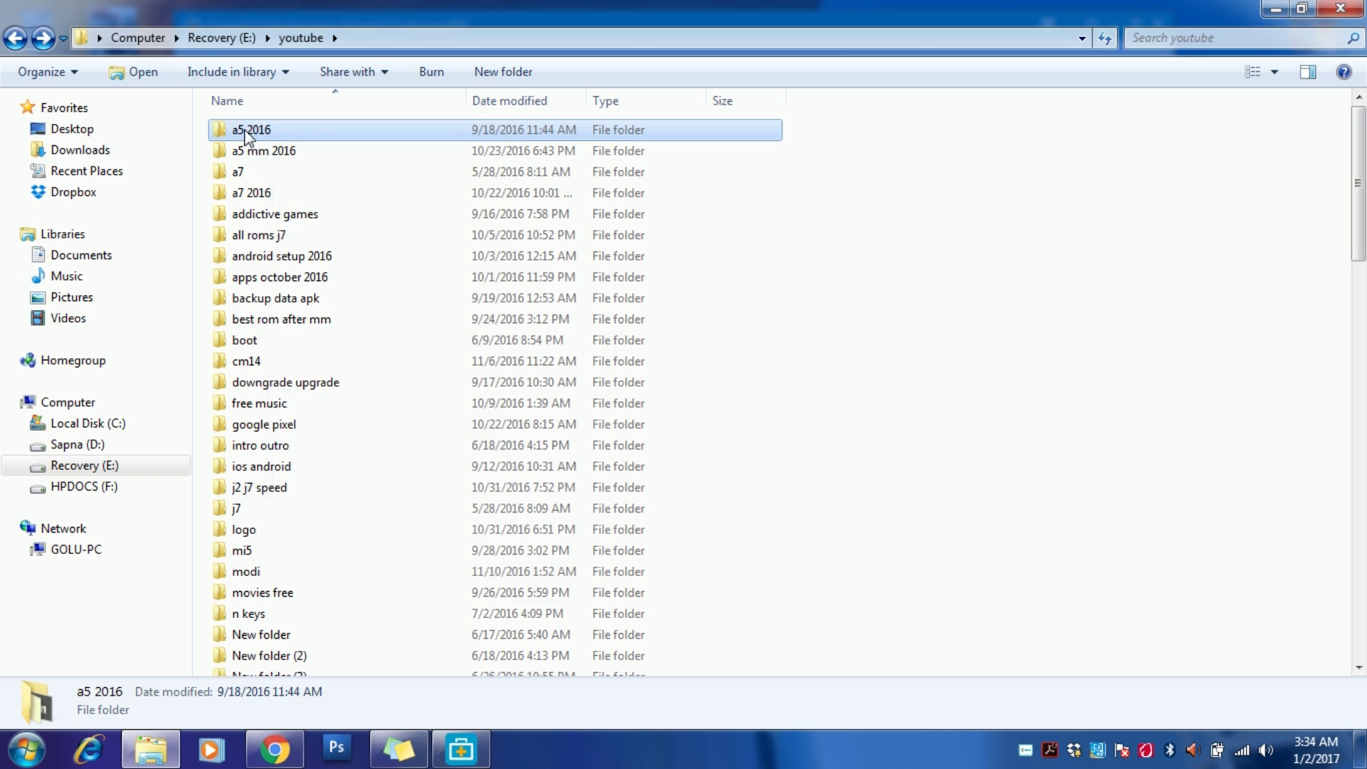
Step: Copy the a5 2016 folder and paste it into the HPDOCS (F:) drive
{"action": "right_click", "coordinate": [241, 128]}
{"action": "left_click", "coordinate": [289, 425]}
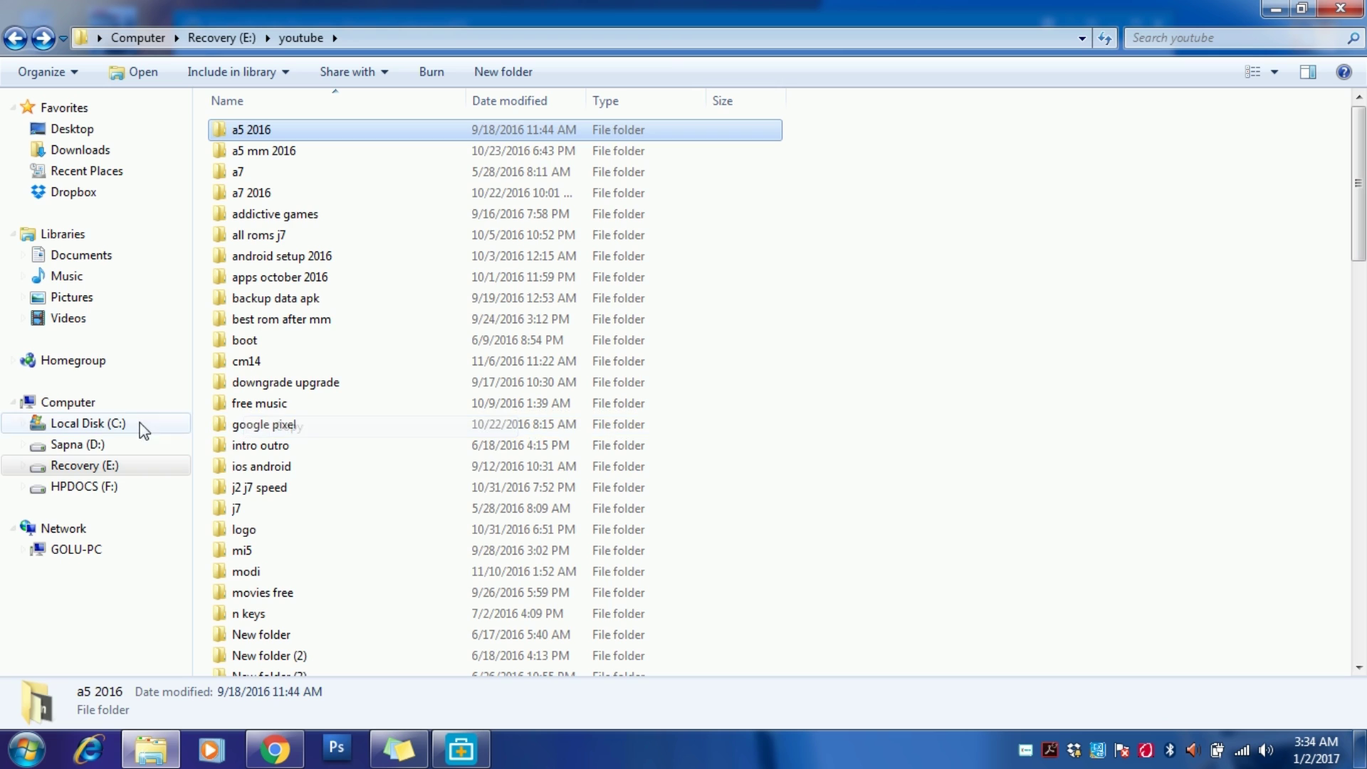
{"action": "left_click", "coordinate": [98, 400]}
{"action": "double_click", "coordinate": [1025, 155]}
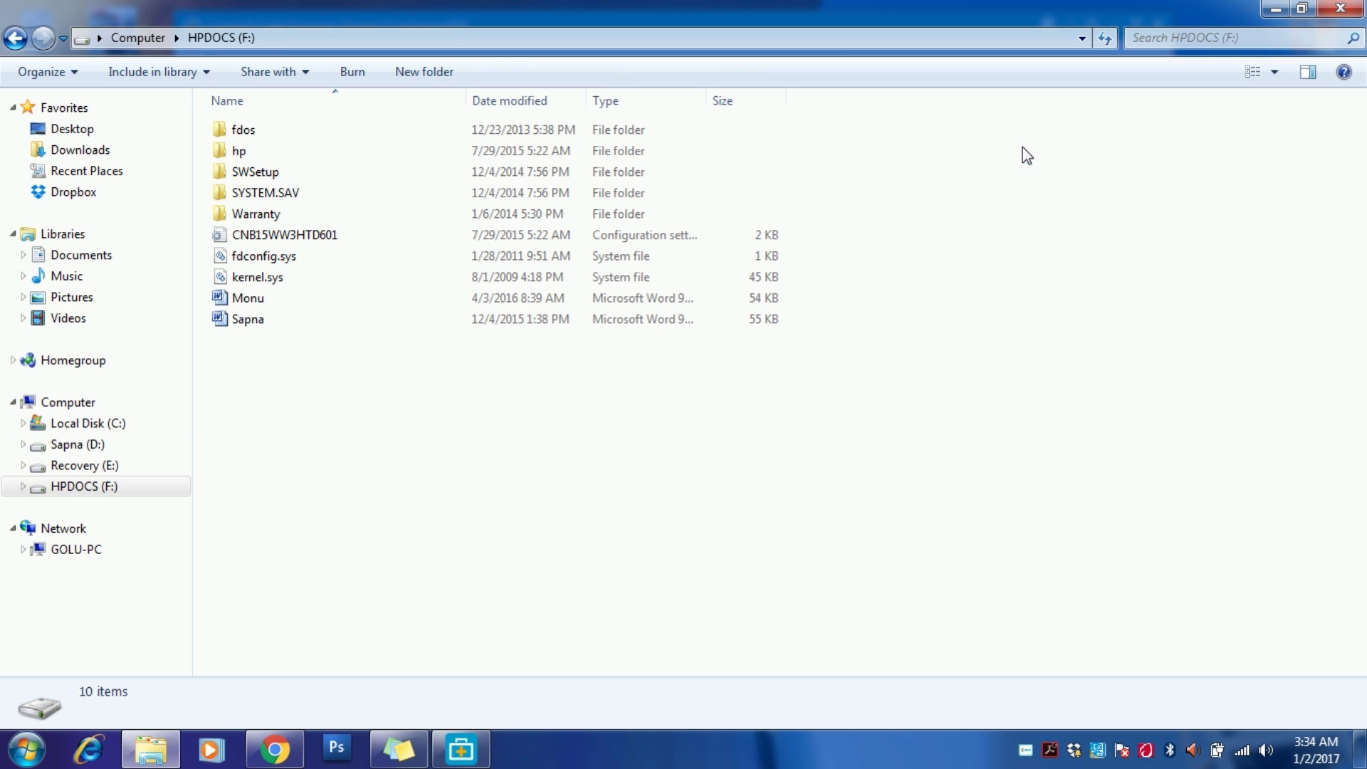
{"action": "right_click", "coordinate": [424, 395]}
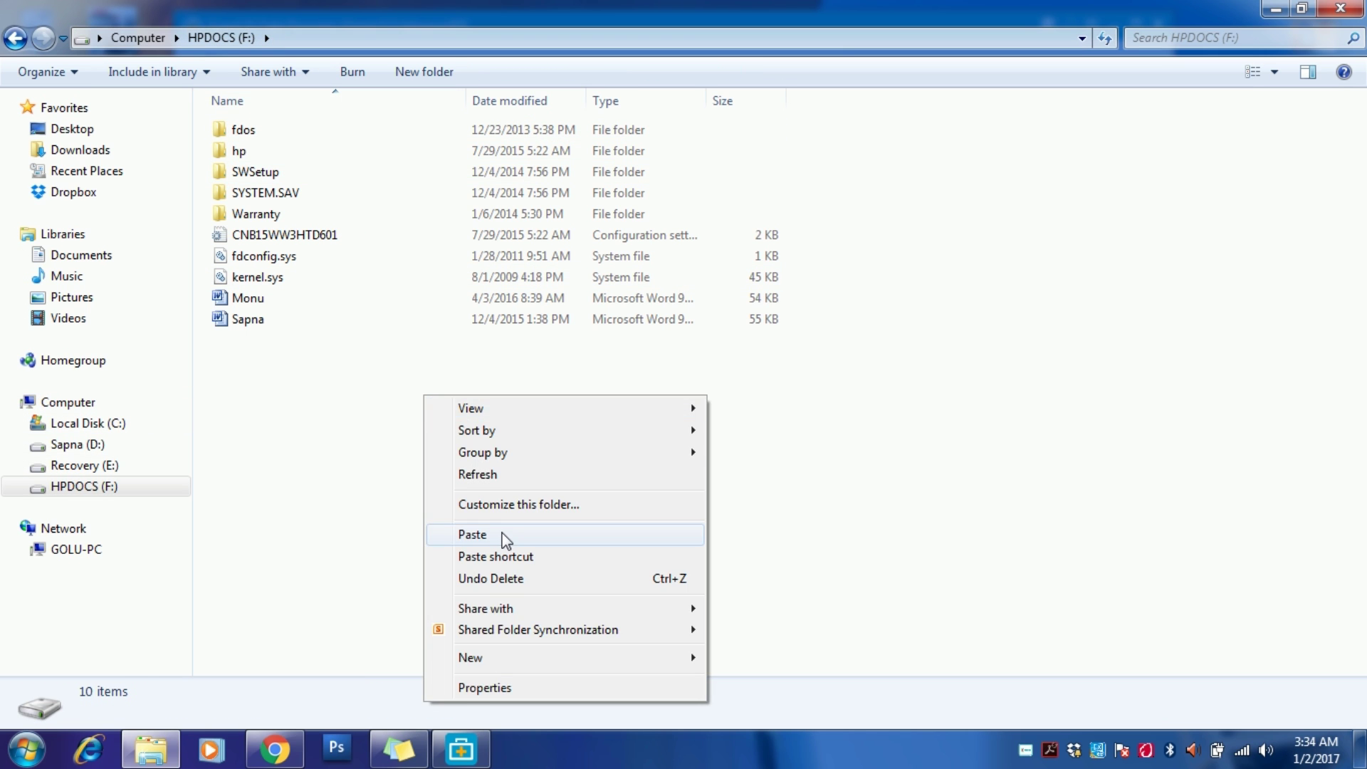
{"action": "left_click", "coordinate": [548, 535]}
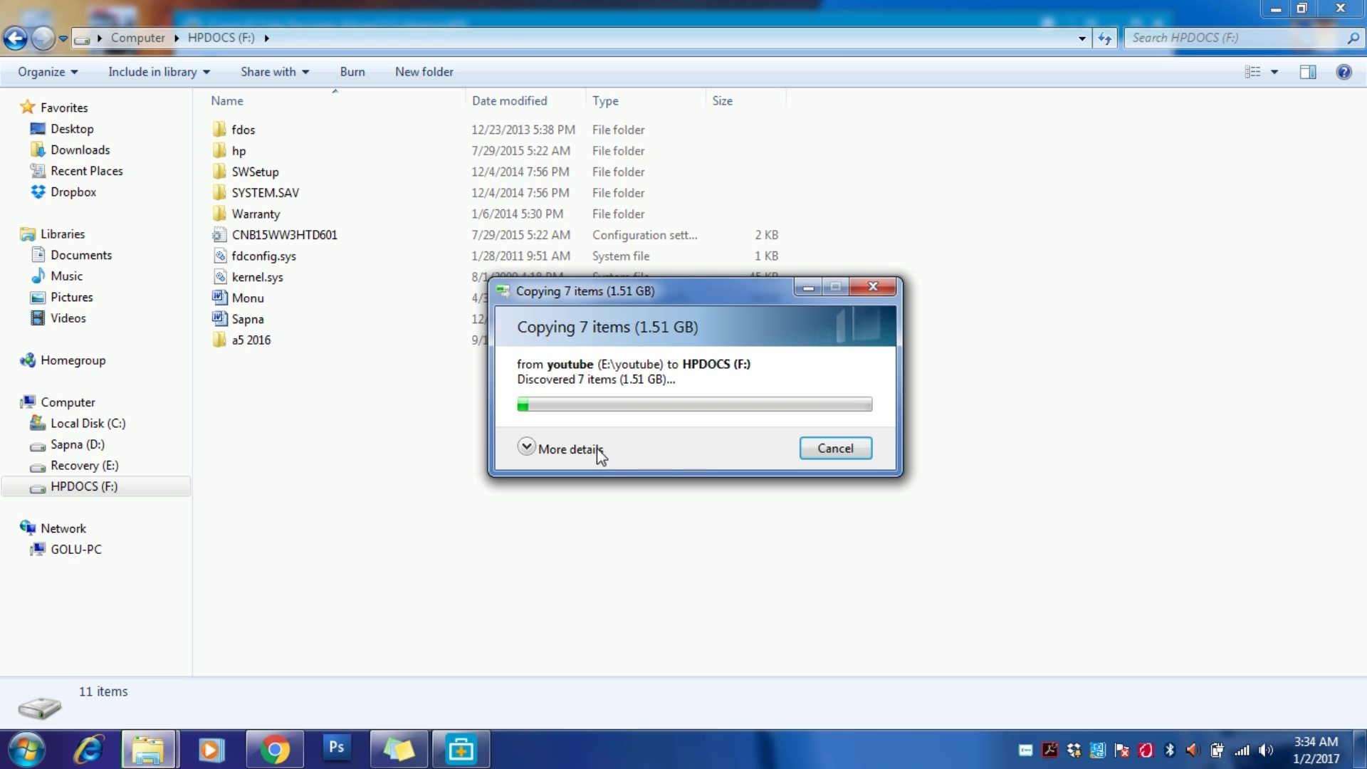
{"action": "left_click", "coordinate": [595, 449]}
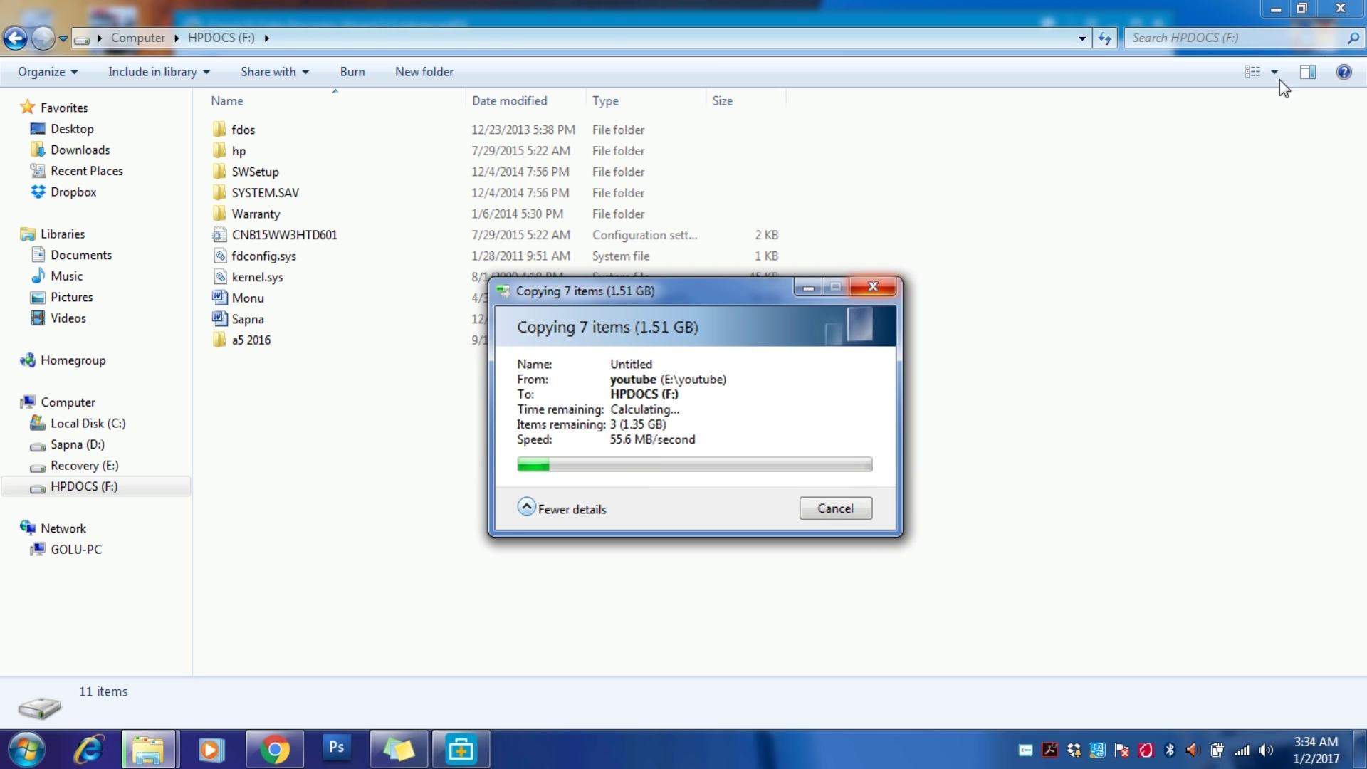
Step: Close the HPDOCS window, exit the recovery scan without saving its status, and refresh the desktop
{"action": "left_click", "coordinate": [1330, 14]}
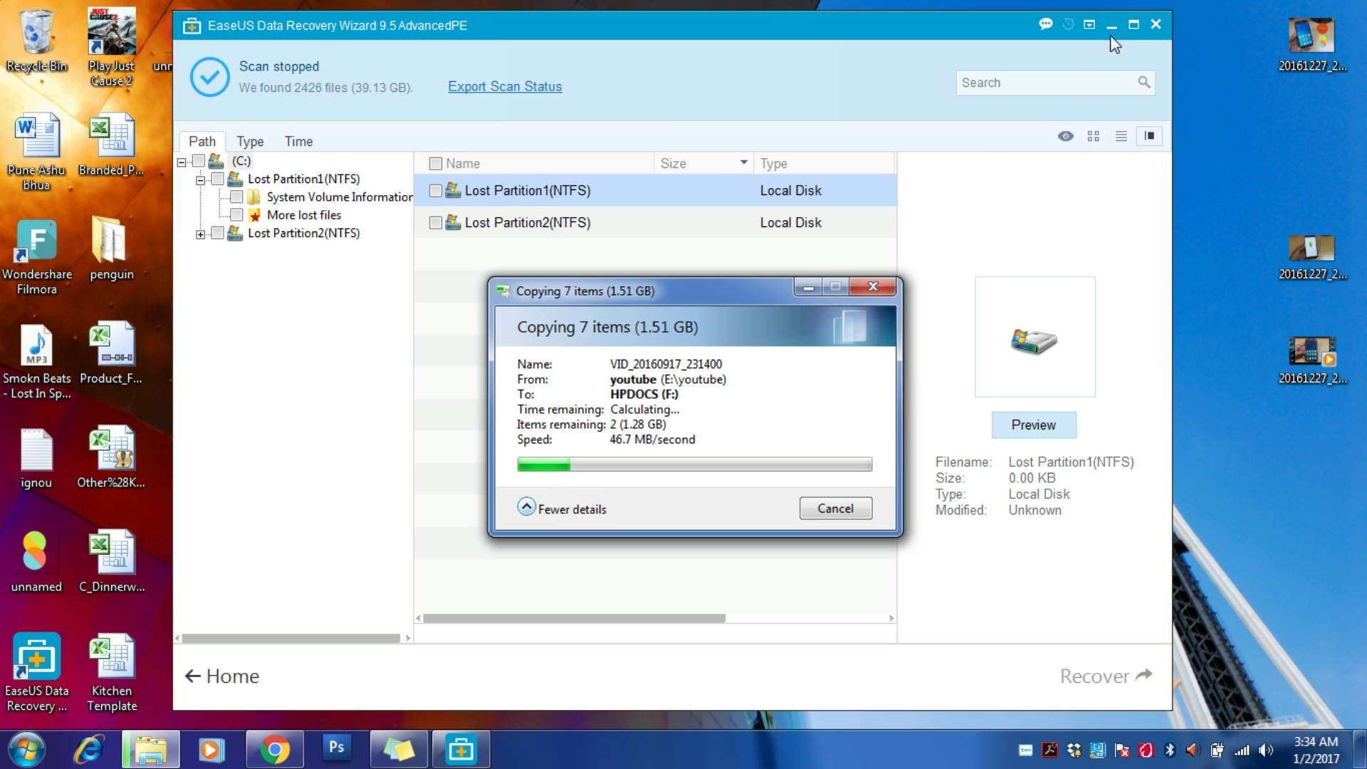
{"action": "left_click", "coordinate": [1157, 26]}
{"action": "left_click", "coordinate": [724, 444]}
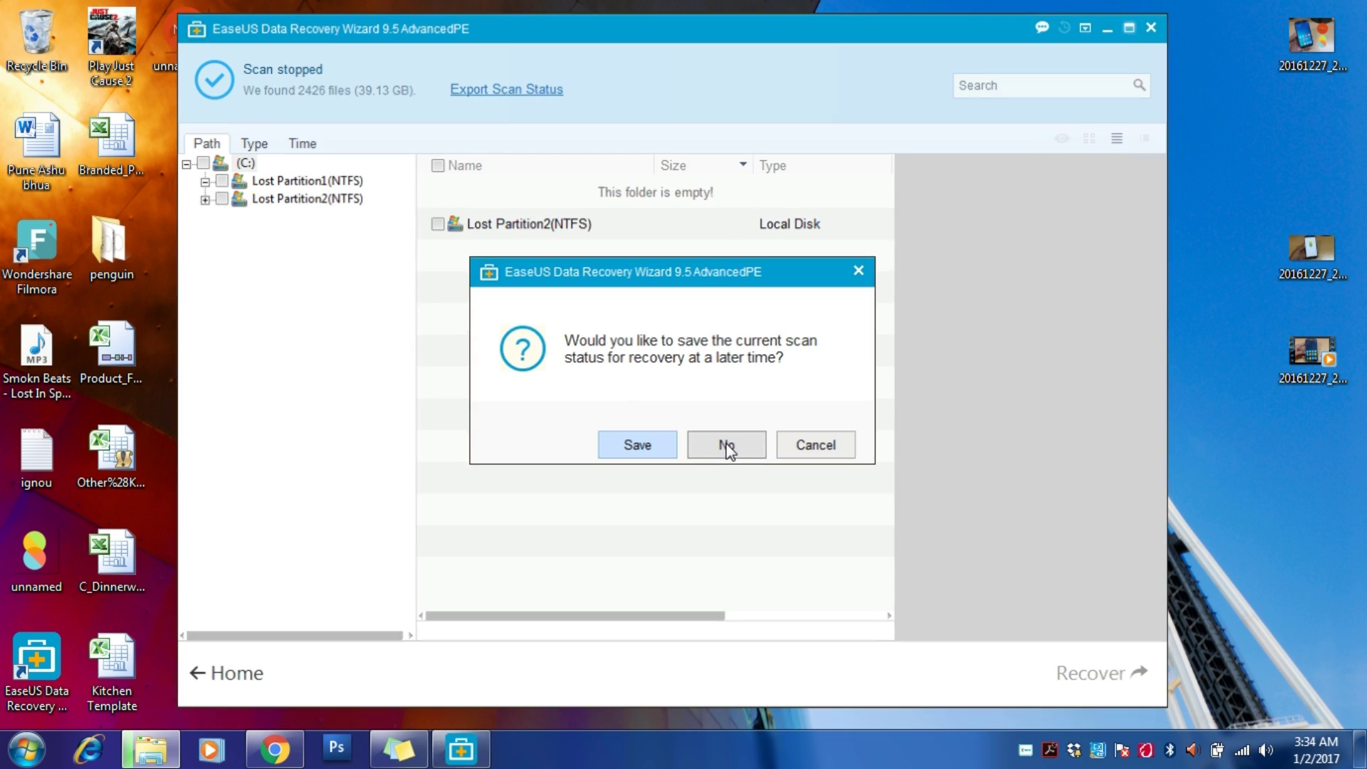
{"action": "right_click", "coordinate": [1043, 182]}
{"action": "left_click", "coordinate": [1067, 251]}
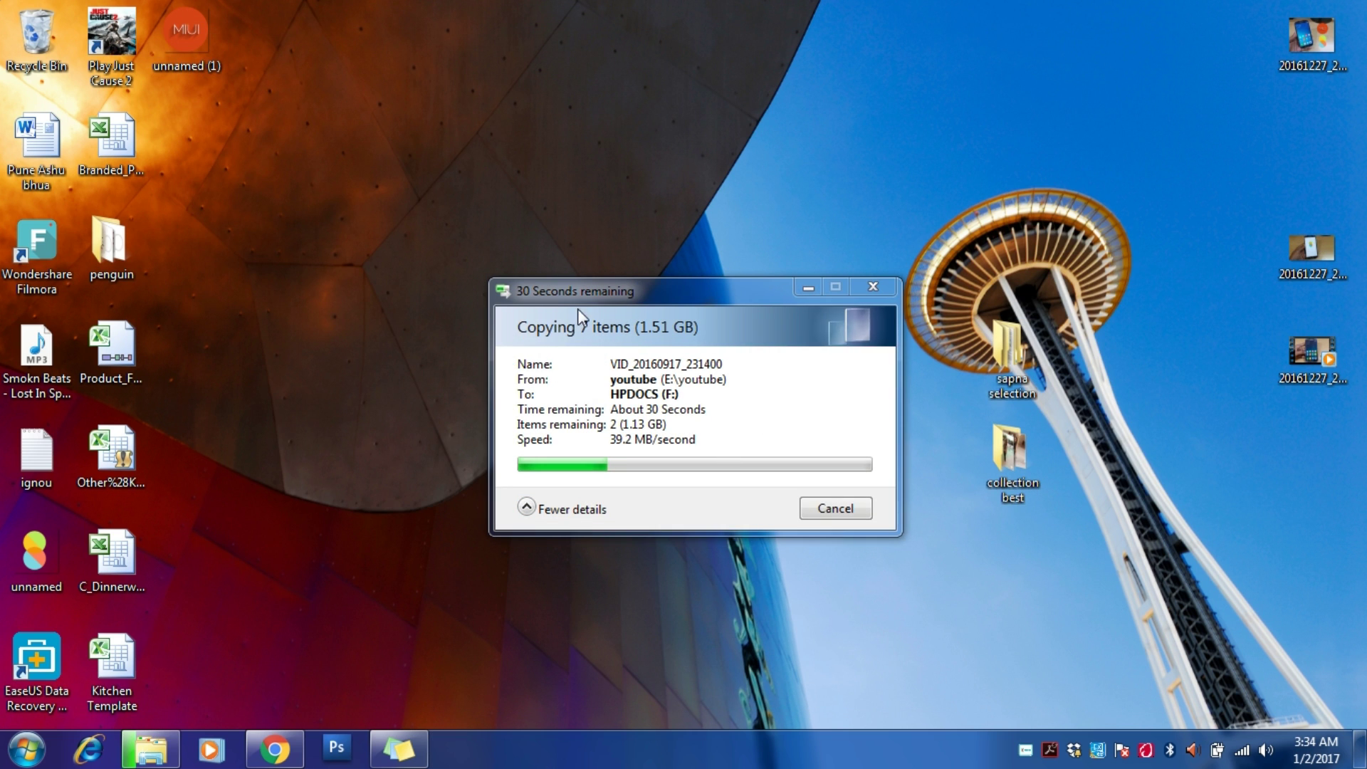
Step: Check the copied a5 2016 folder's size and contents on HPDOCS (F:)
{"action": "left_click_drag", "start_coordinate": [584, 285], "coordinate": [554, 266]}
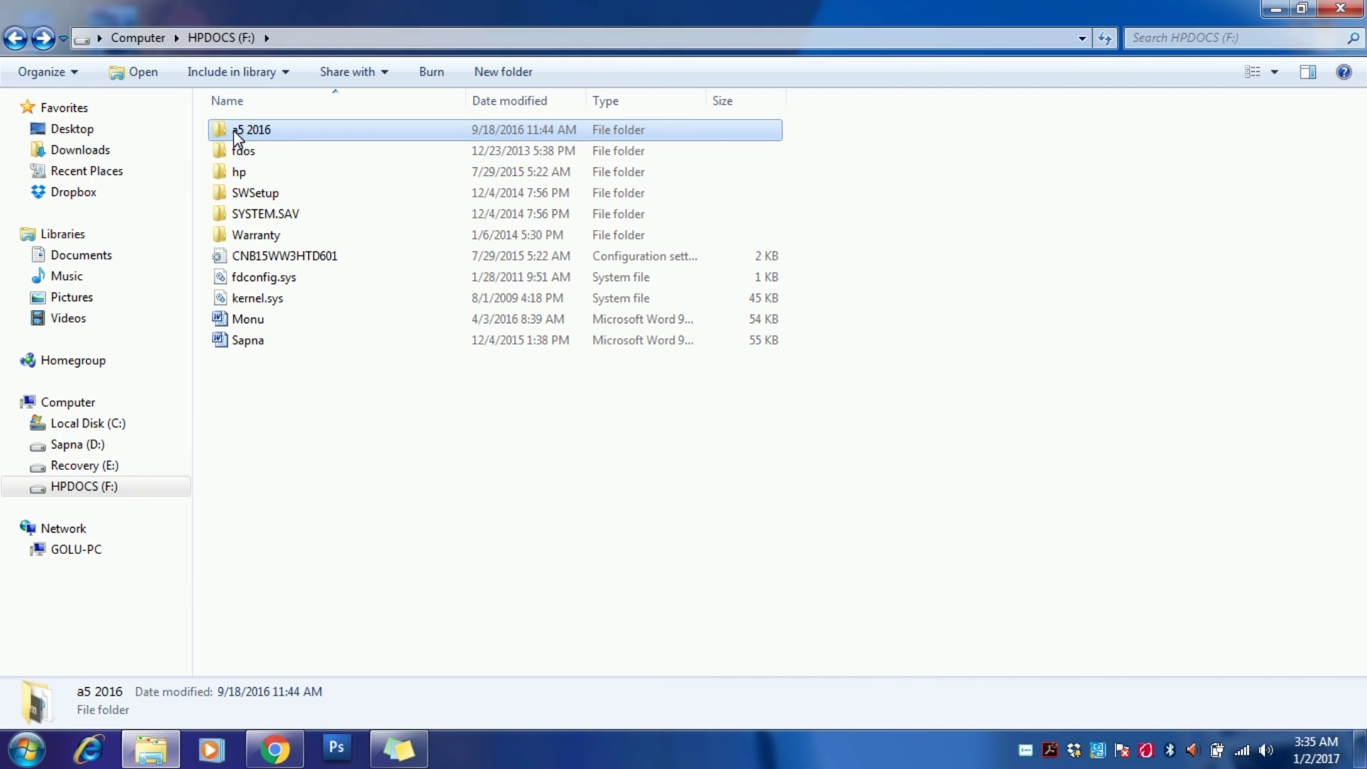
{"action": "right_click", "coordinate": [235, 131]}
{"action": "left_click", "coordinate": [284, 555]}
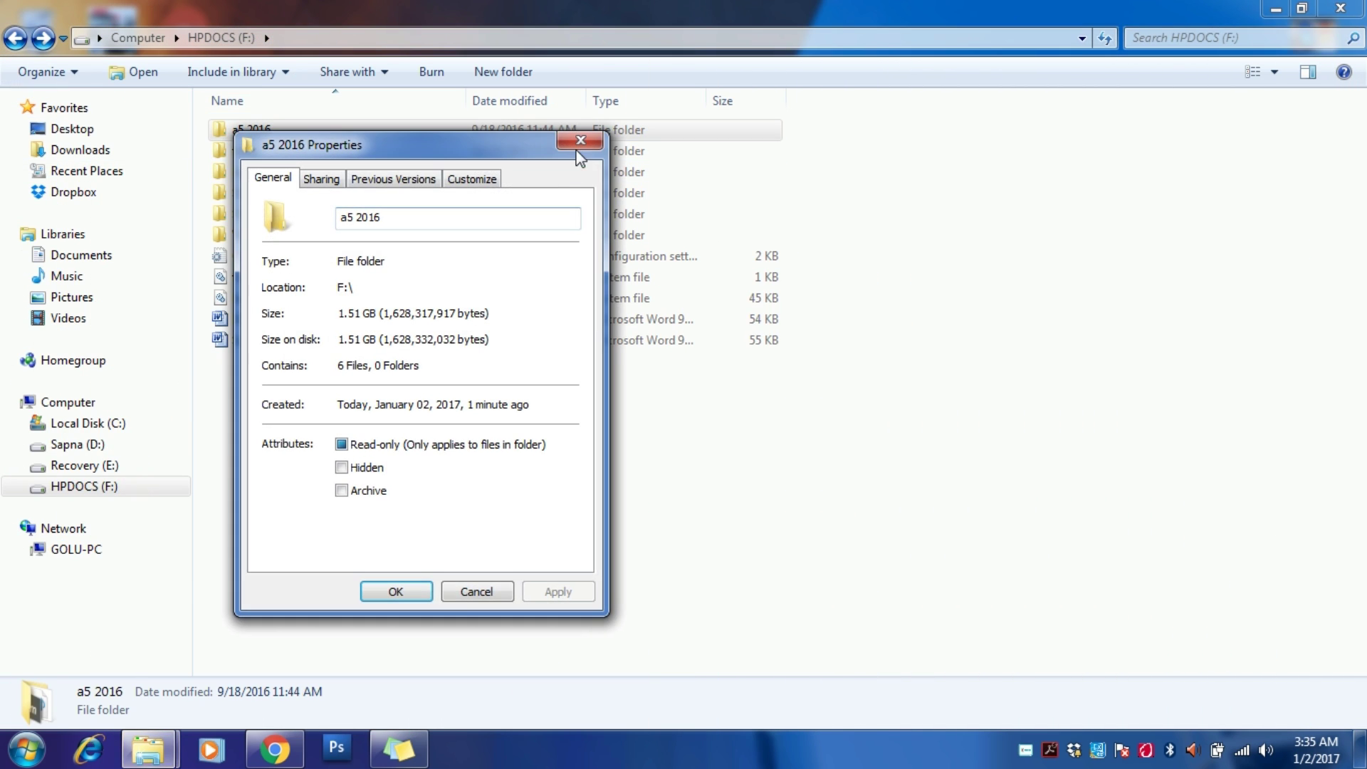
{"action": "left_click", "coordinate": [579, 143]}
{"action": "left_click", "coordinate": [1340, 8]}
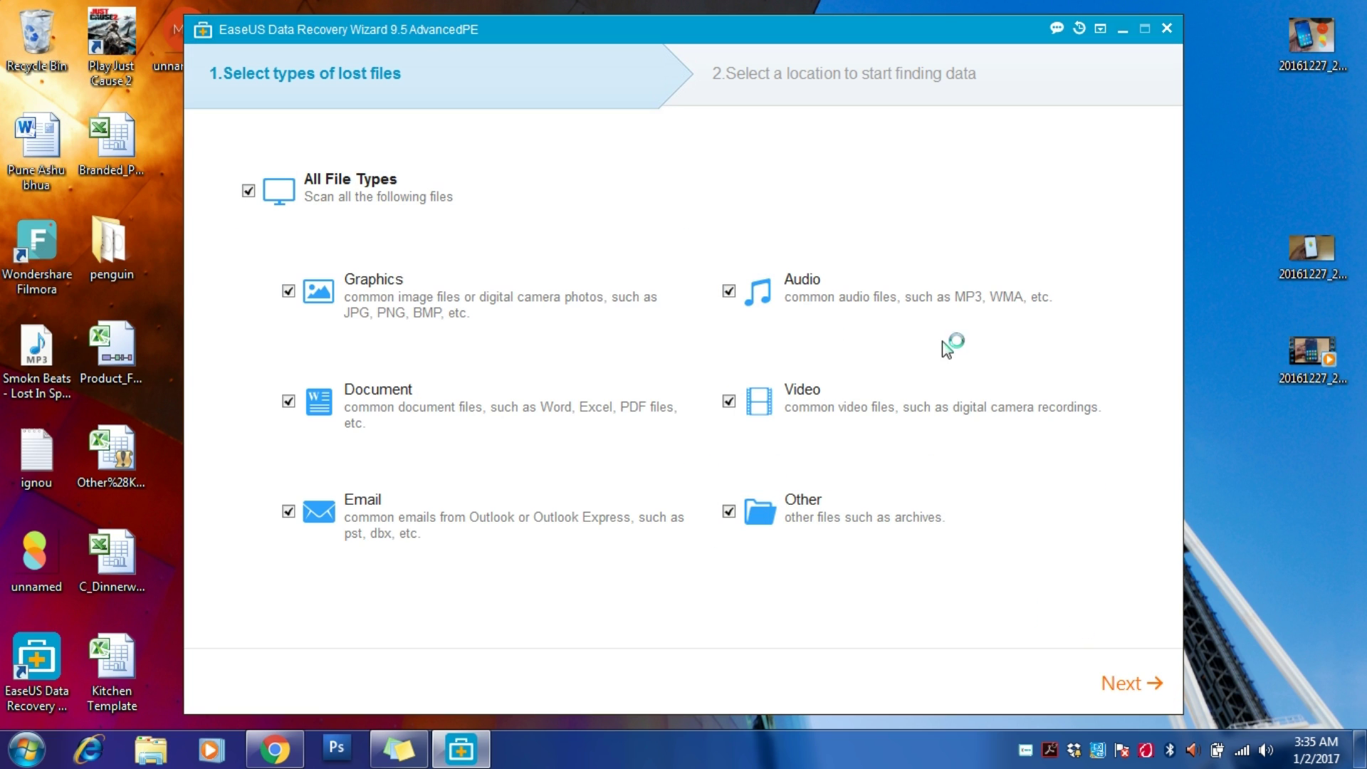
Step: In the wizard, advance to the location step and pick HPDOCS (F:)
{"action": "left_click", "coordinate": [1122, 680]}
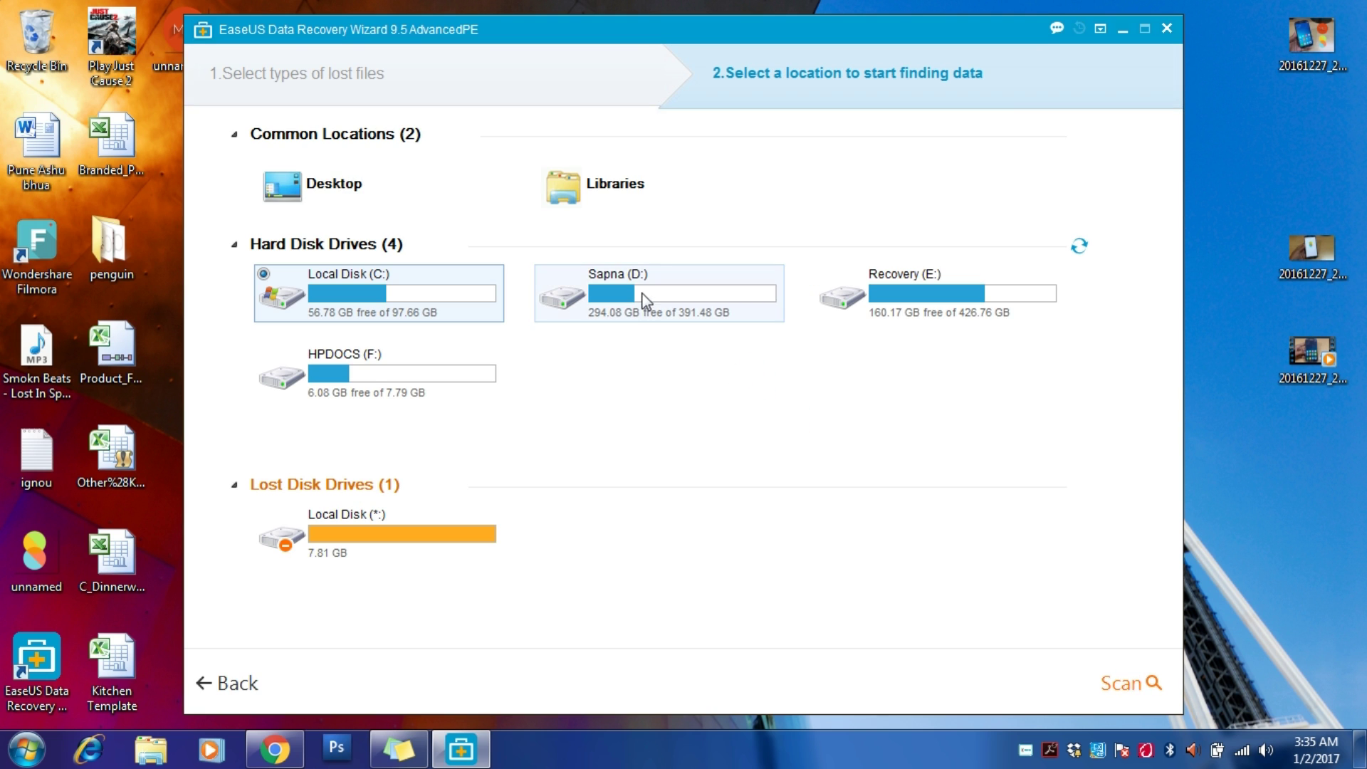
{"action": "left_click", "coordinate": [369, 382]}
{"action": "left_click", "coordinate": [21, 747]}
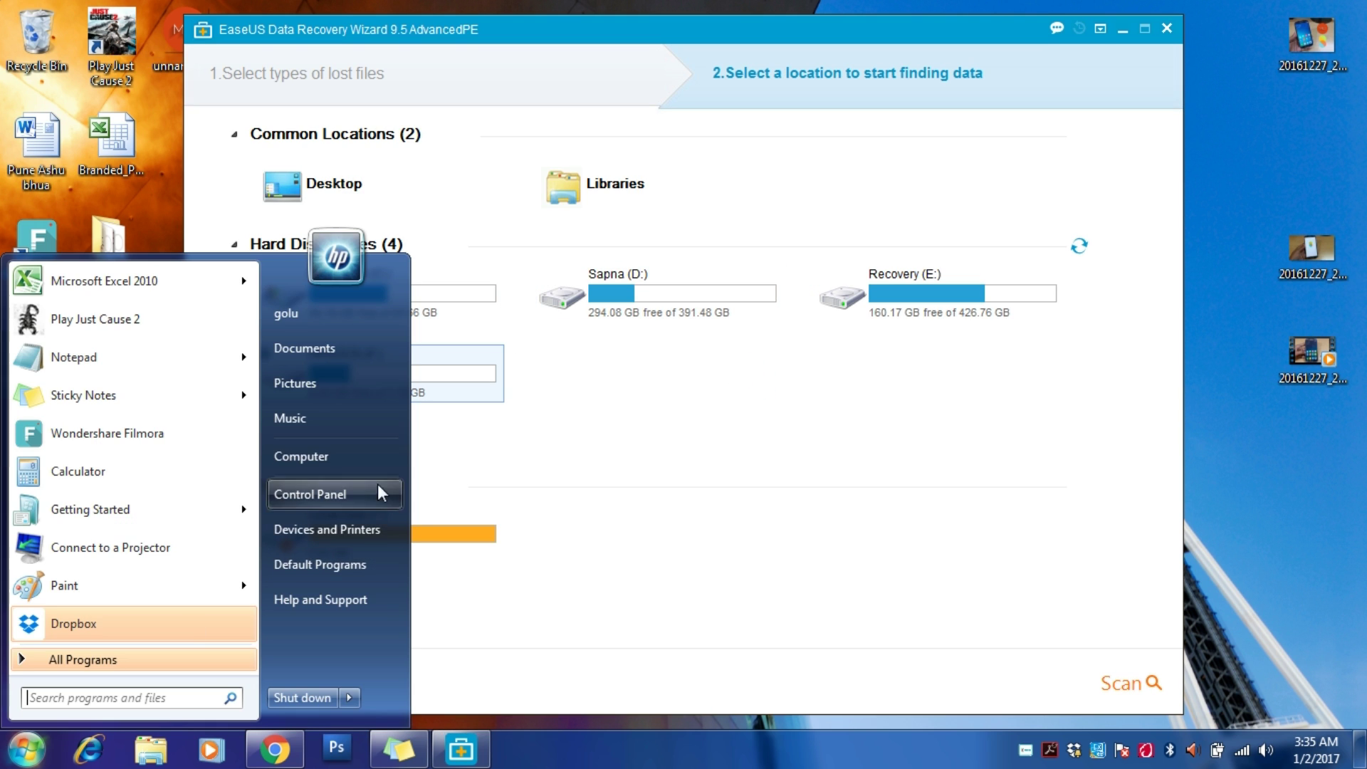
{"action": "left_click", "coordinate": [383, 456]}
Step: Delete the a5 2016 folder from HPDOCS (F:)
{"action": "double_click", "coordinate": [981, 162]}
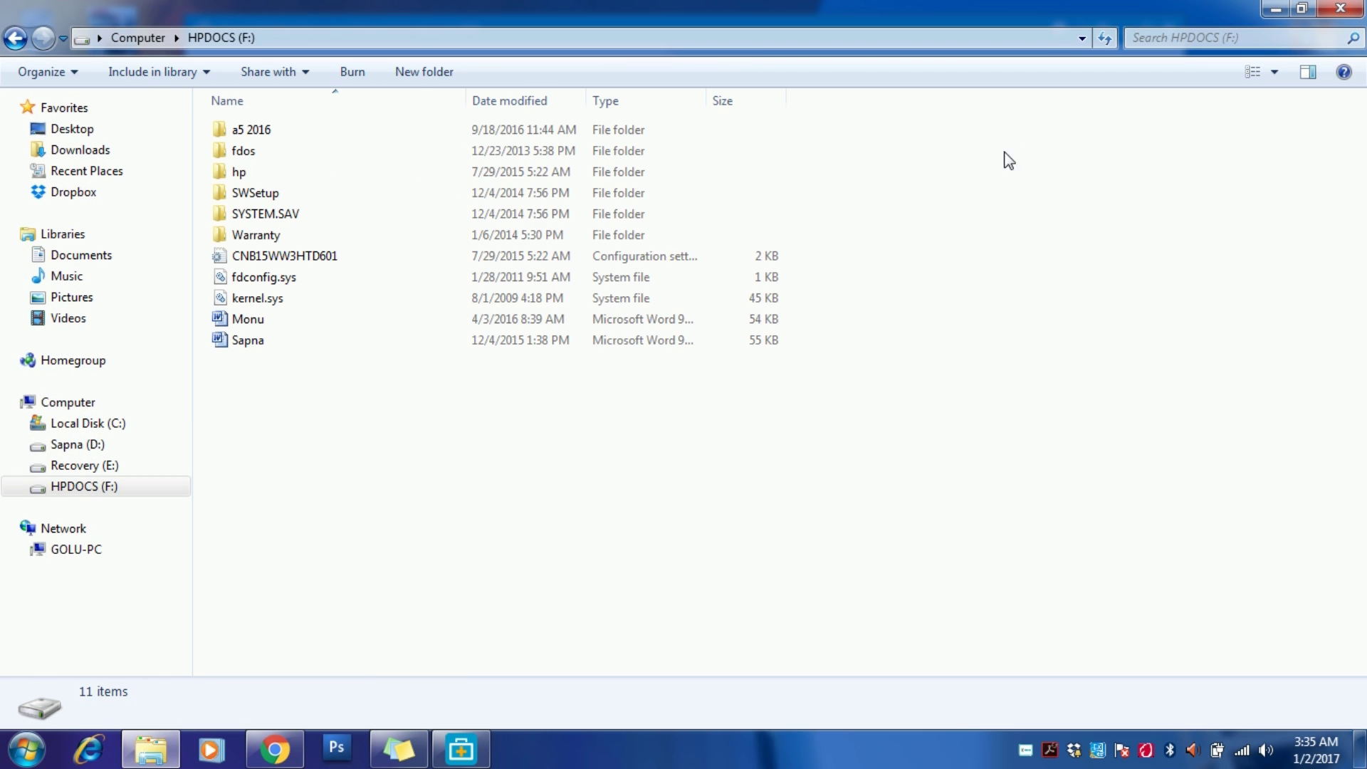
{"action": "right_click", "coordinate": [254, 135]}
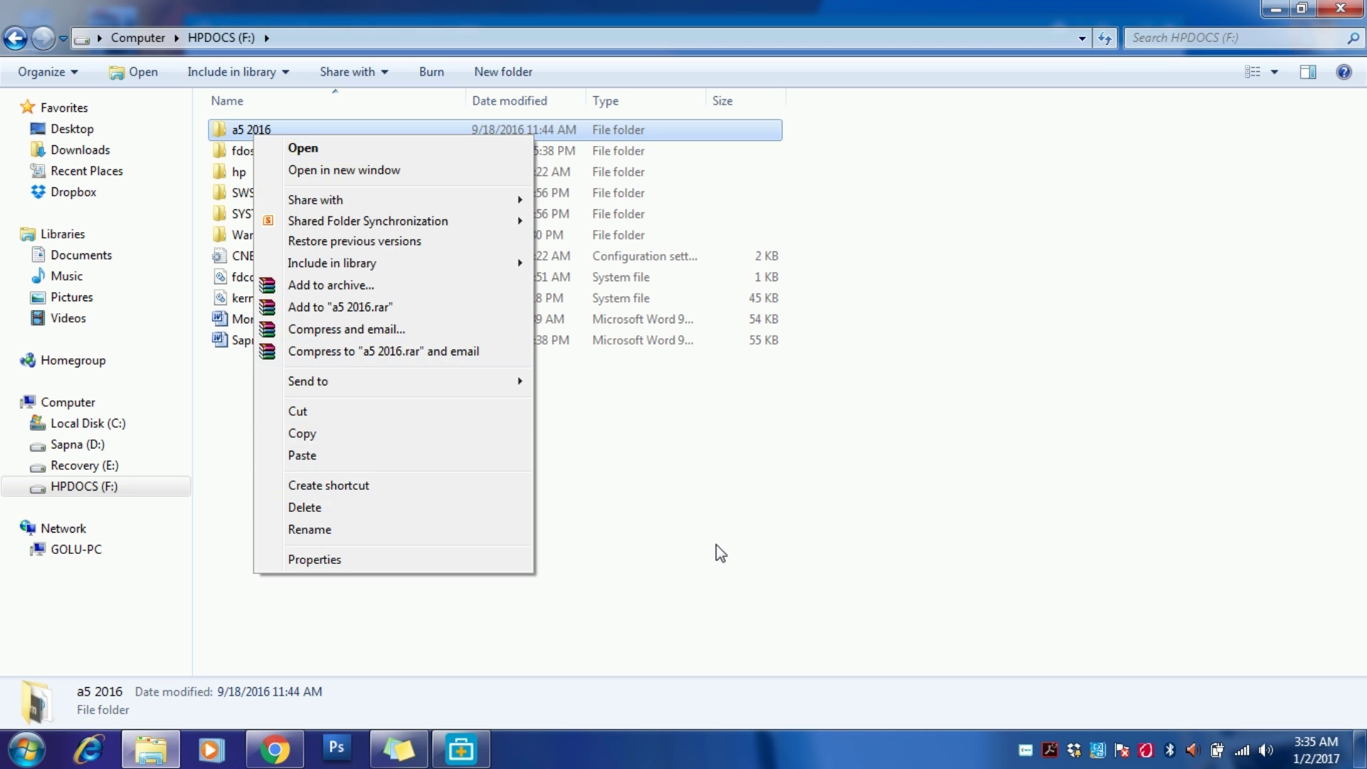
{"action": "left_click", "coordinate": [750, 536]}
{"action": "left_click", "coordinate": [244, 136]}
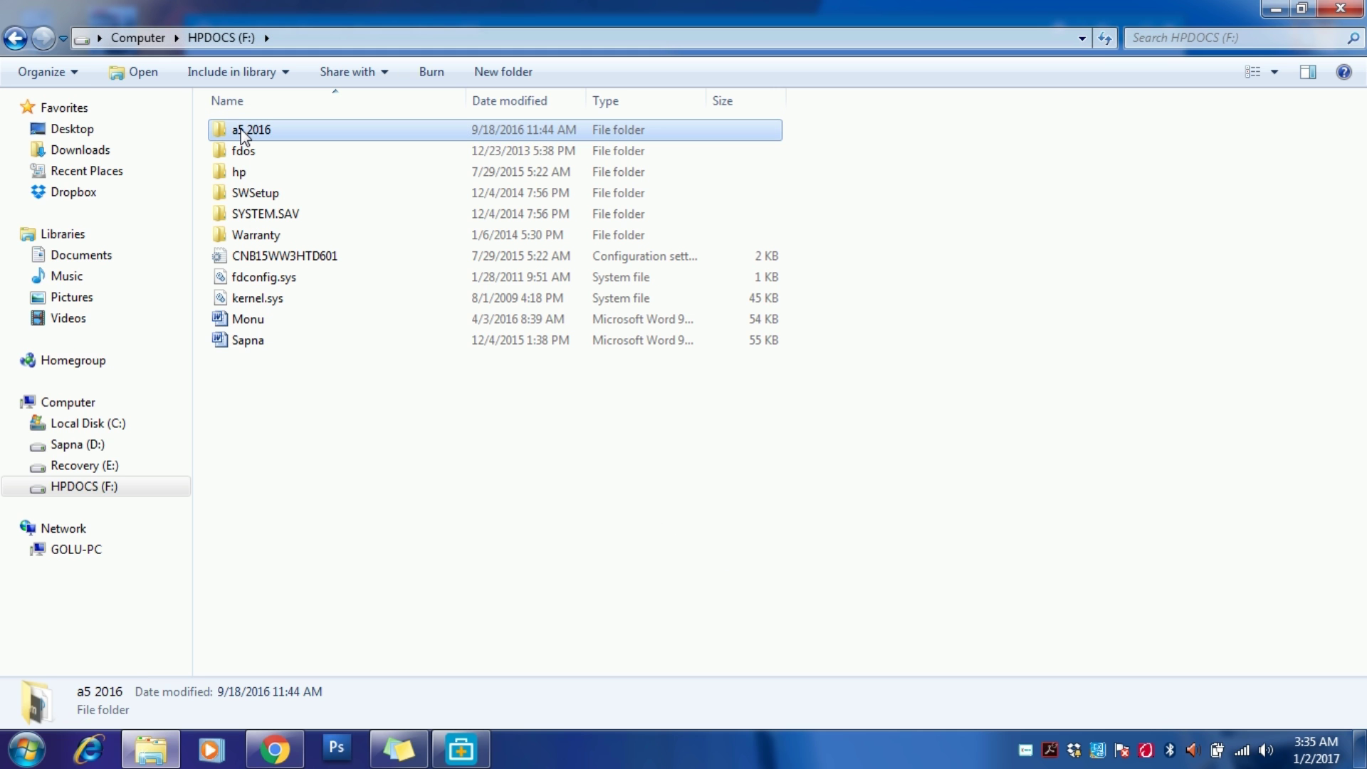
{"action": "key", "text": "Delete"}
{"action": "key", "text": "Return"}
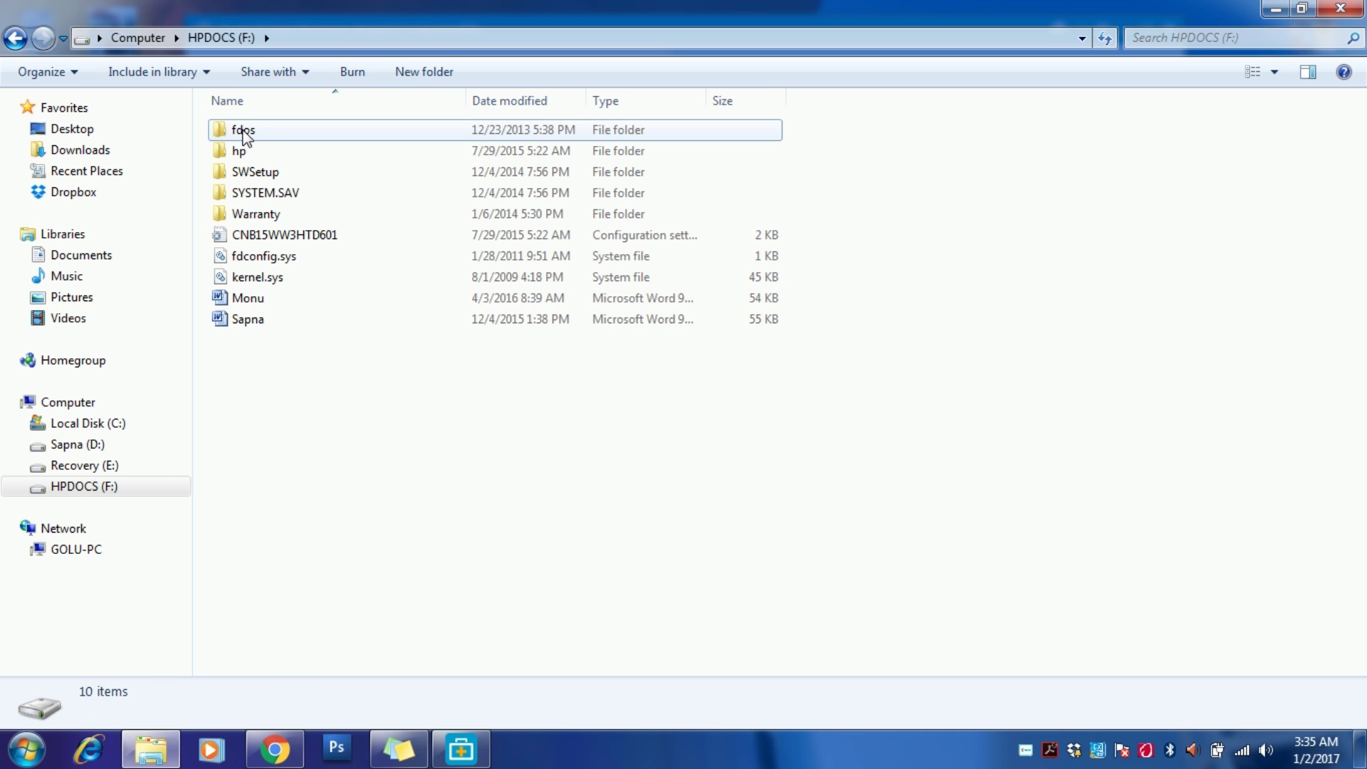
{"action": "left_click", "coordinate": [1338, 19]}
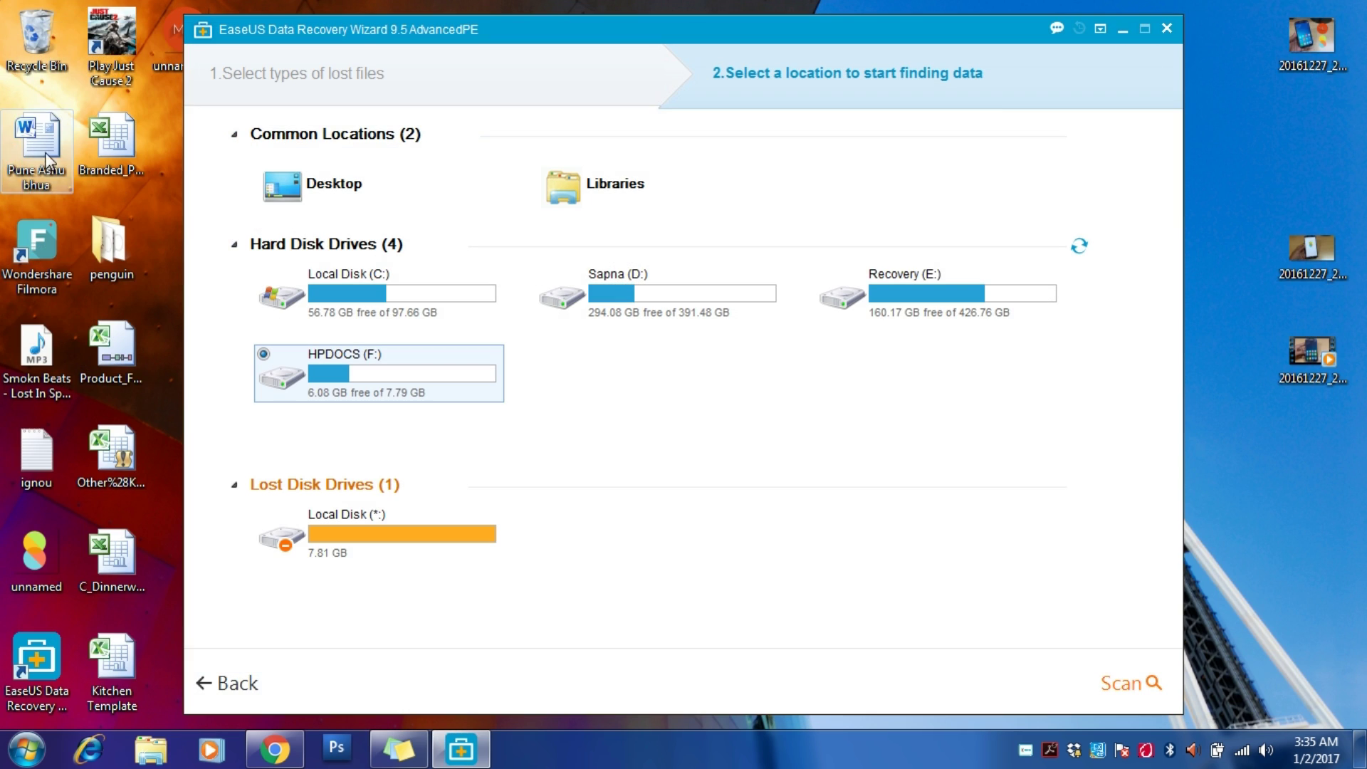
Step: Restore Firefox Setup Stub from the Recycle Bin and reopen HPDOCS (F:) to check its contents
{"action": "double_click", "coordinate": [23, 53]}
{"action": "right_click", "coordinate": [275, 127]}
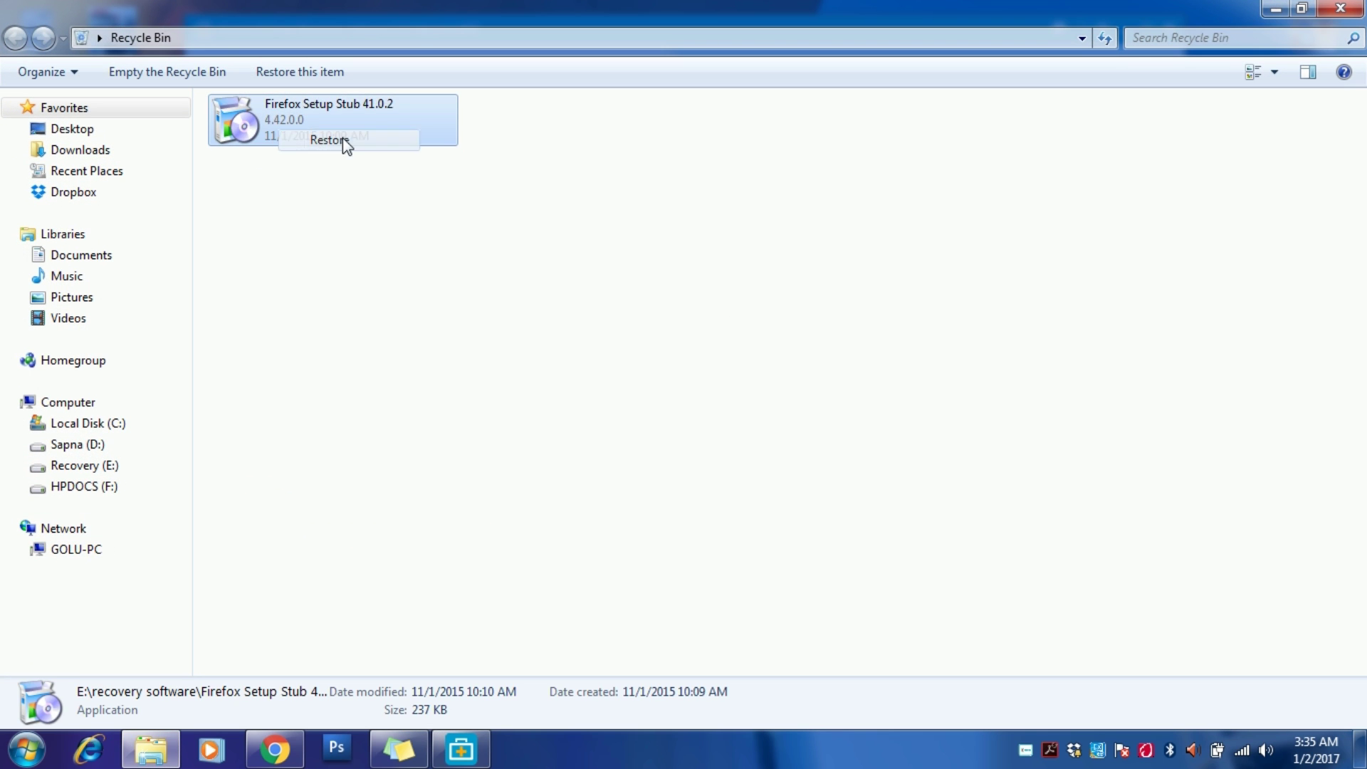
{"action": "left_click", "coordinate": [343, 138]}
{"action": "left_click", "coordinate": [1340, 9]}
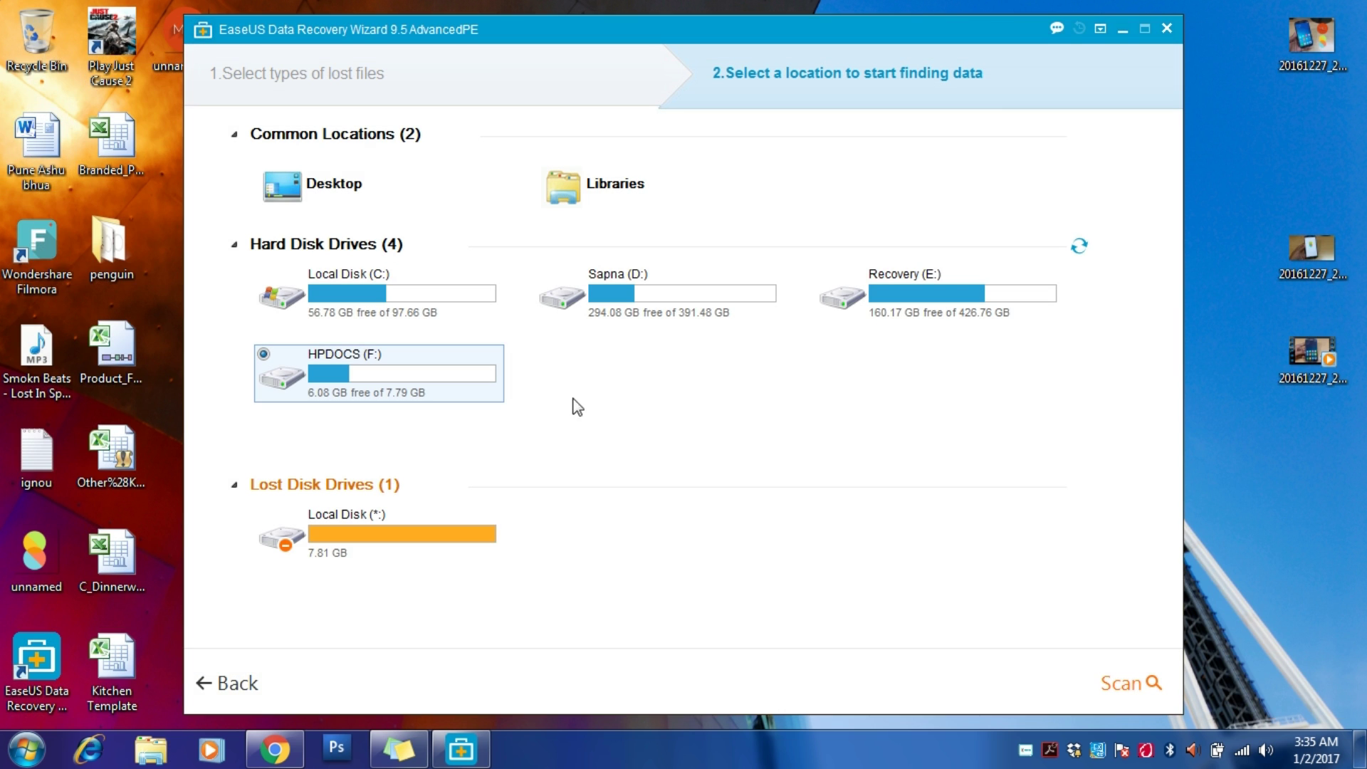
{"action": "key", "text": "super"}
{"action": "key", "text": "super"}
{"action": "key", "text": "super+e"}
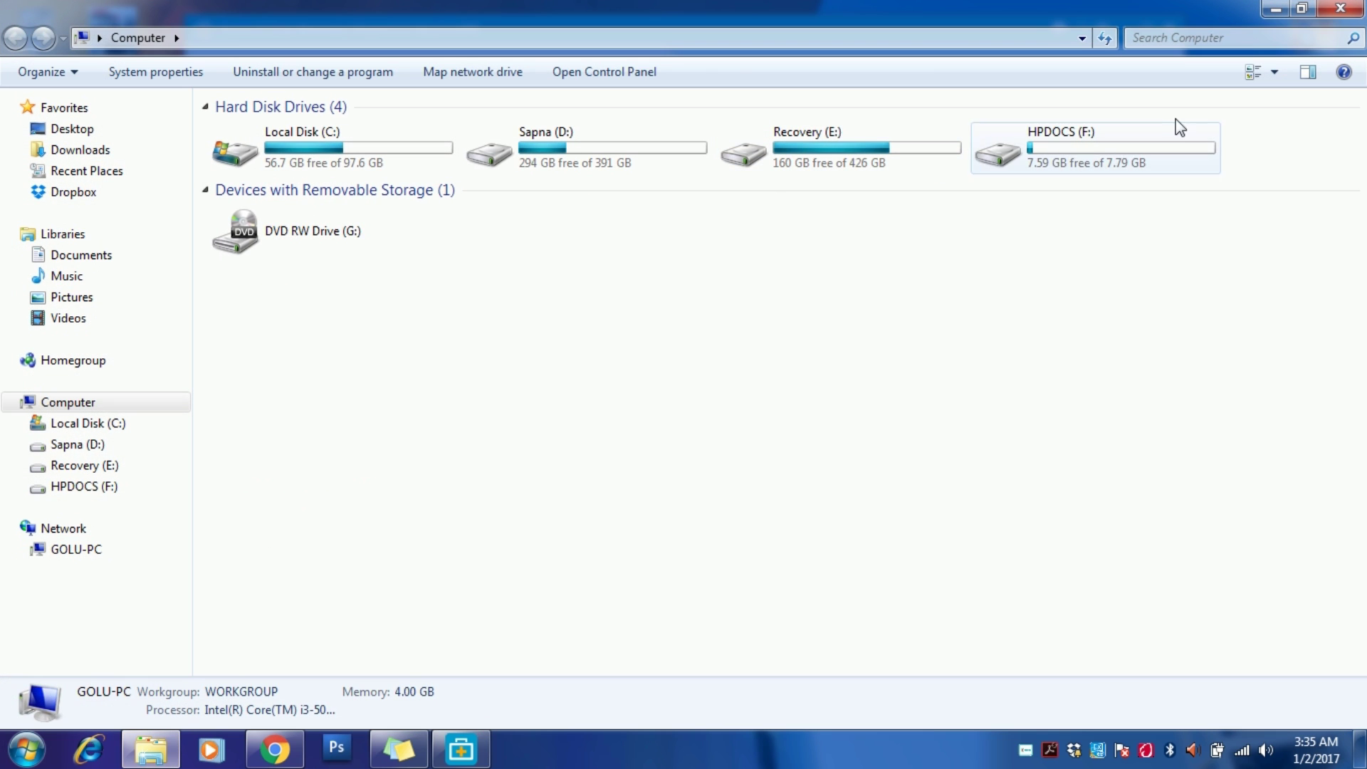
{"action": "double_click", "coordinate": [1053, 160]}
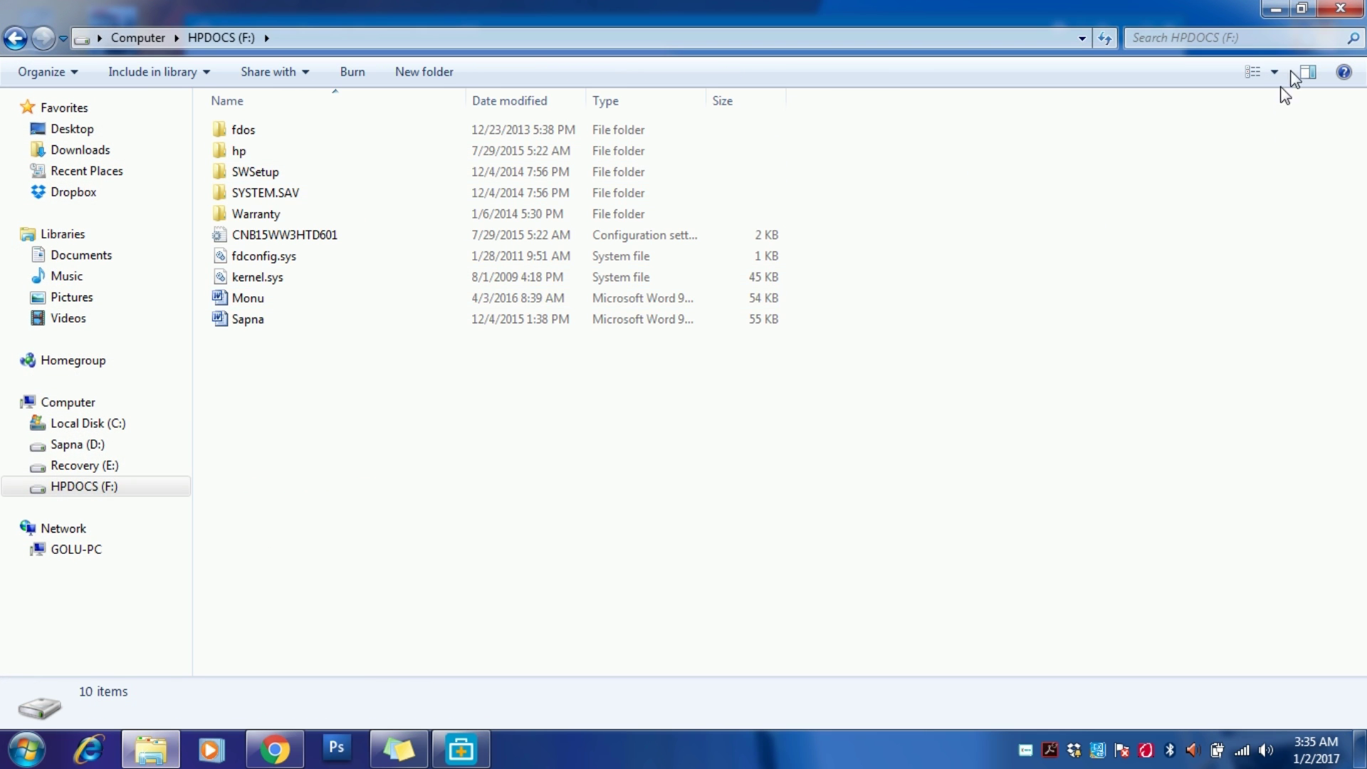
Step: Scan HPDOCS (F:) for lost files, dismiss the notice, and toggle the select-all checkbox off
{"action": "left_click", "coordinate": [1317, 9]}
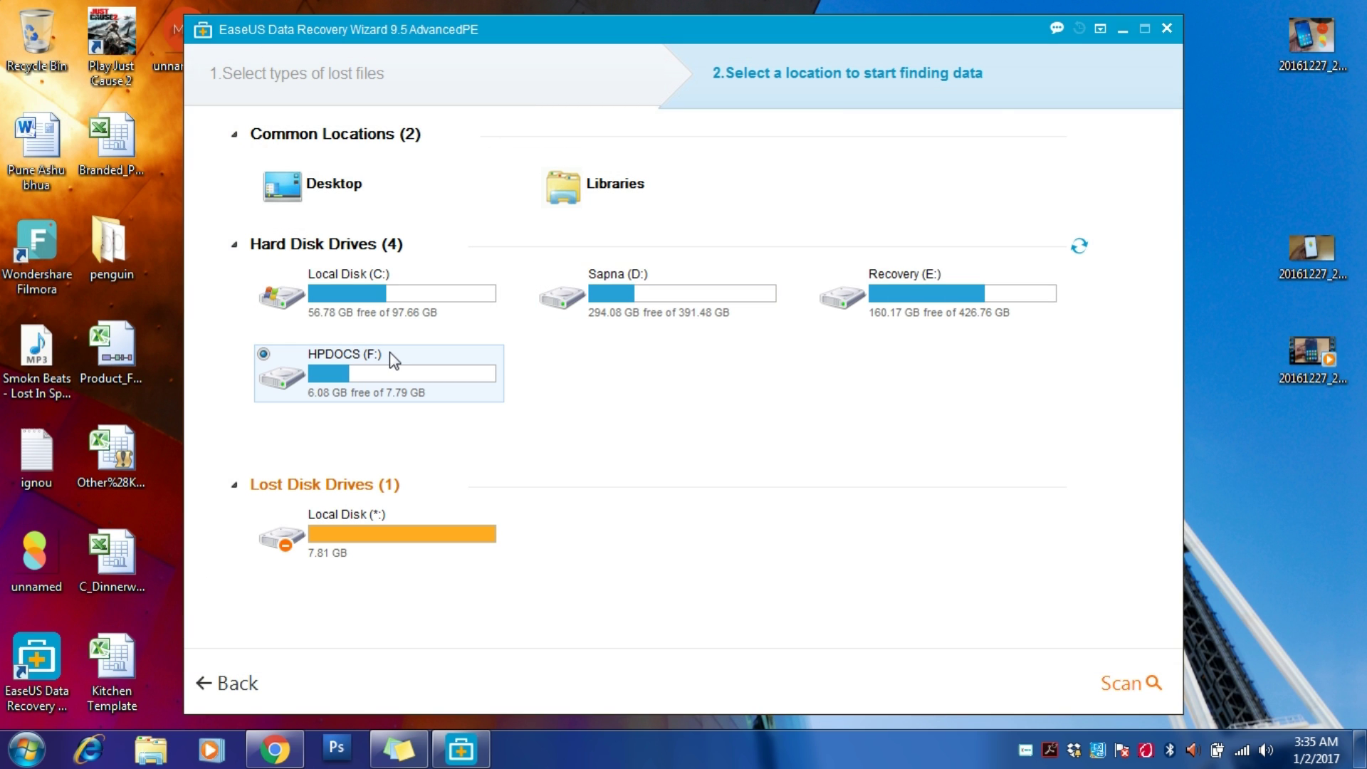
{"action": "left_click", "coordinate": [350, 377]}
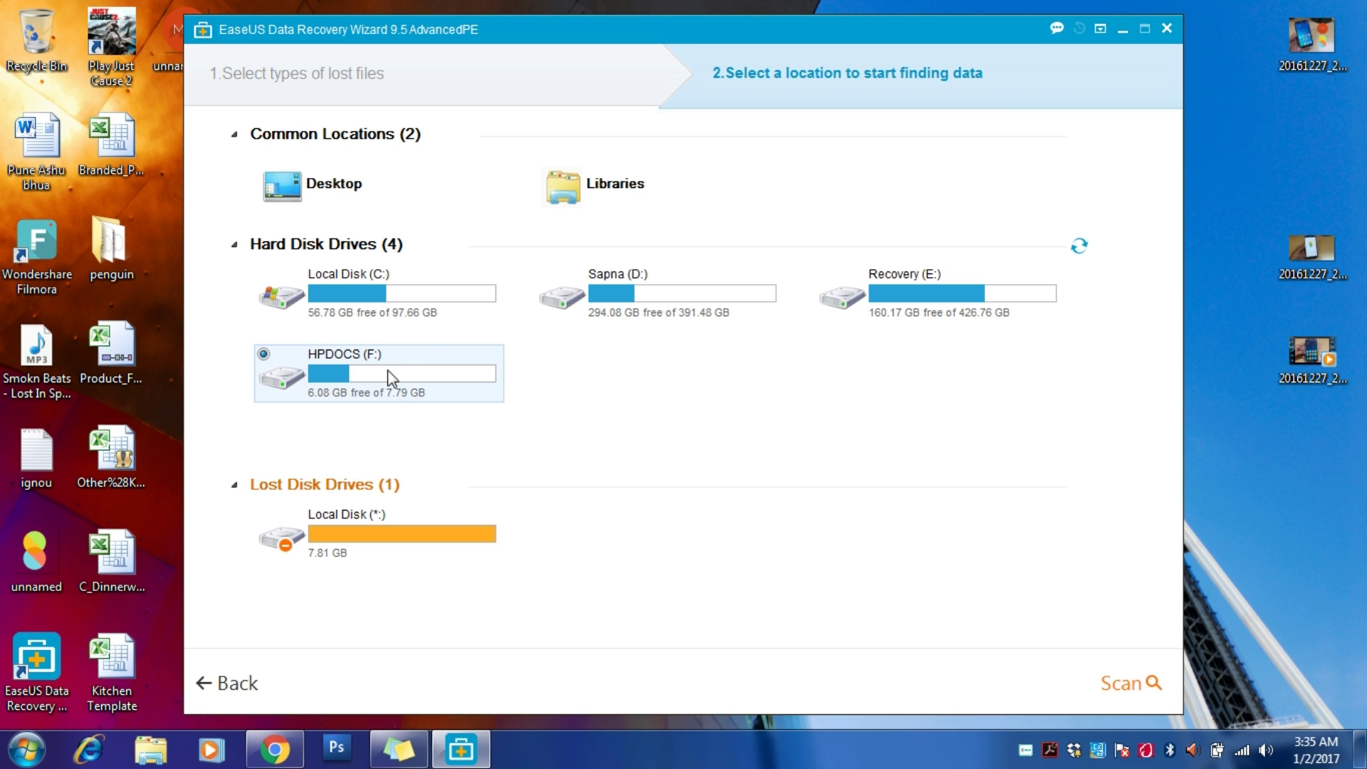
{"action": "left_click", "coordinate": [1130, 682]}
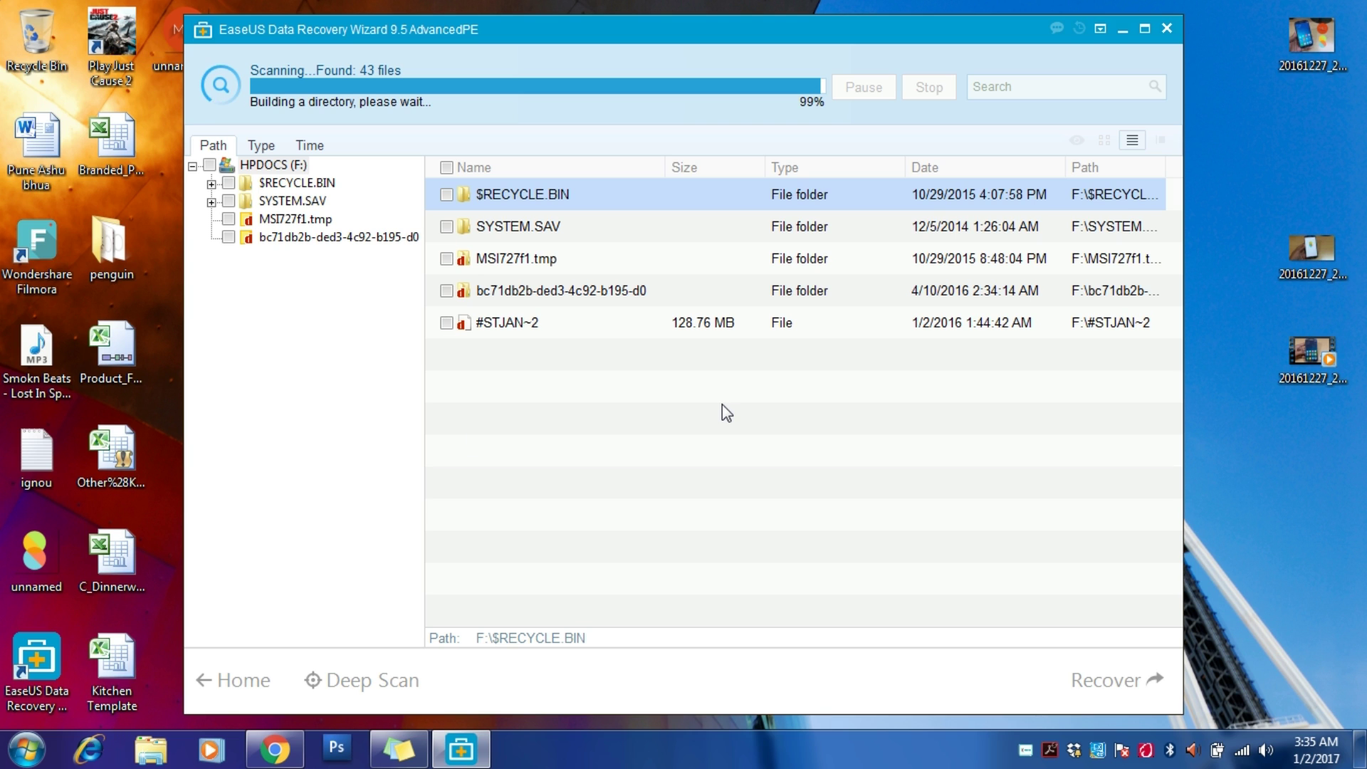
{"action": "left_click", "coordinate": [823, 446]}
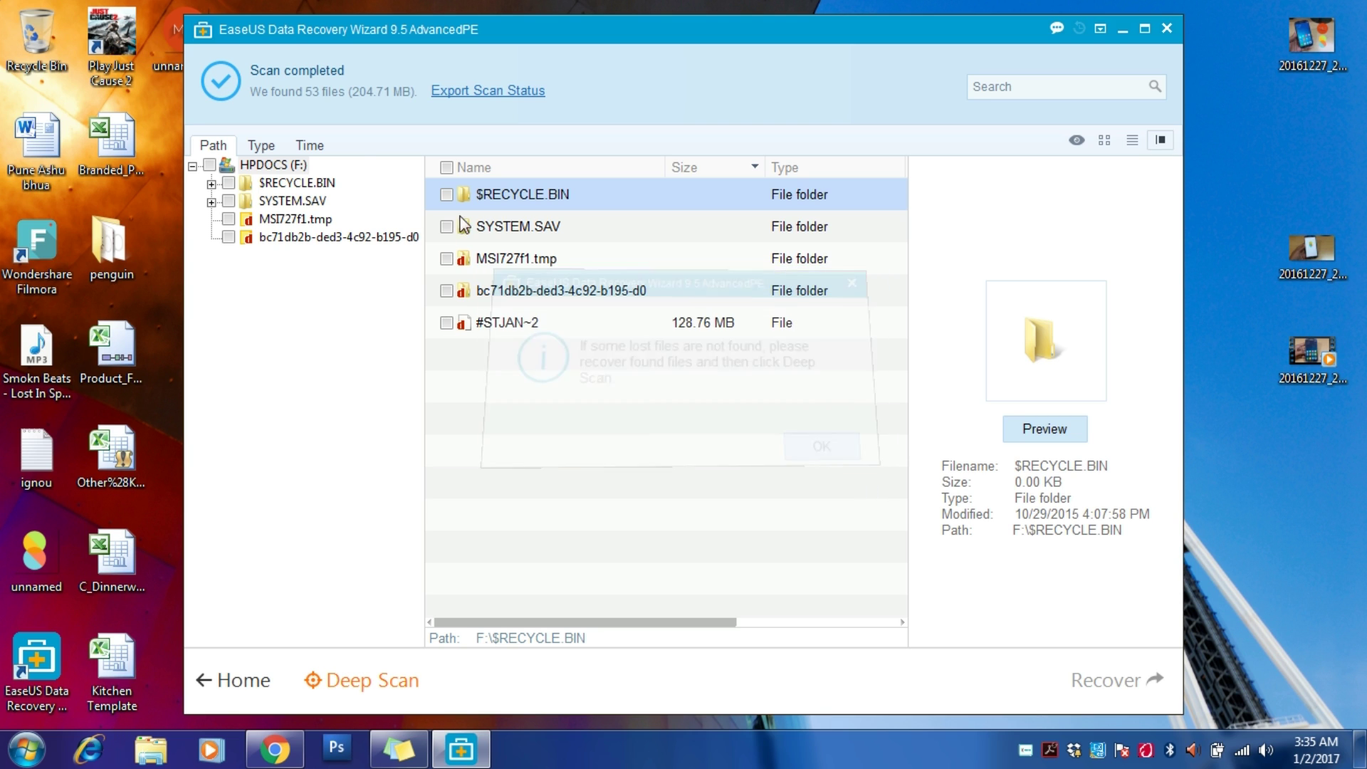
{"action": "left_click", "coordinate": [209, 165]}
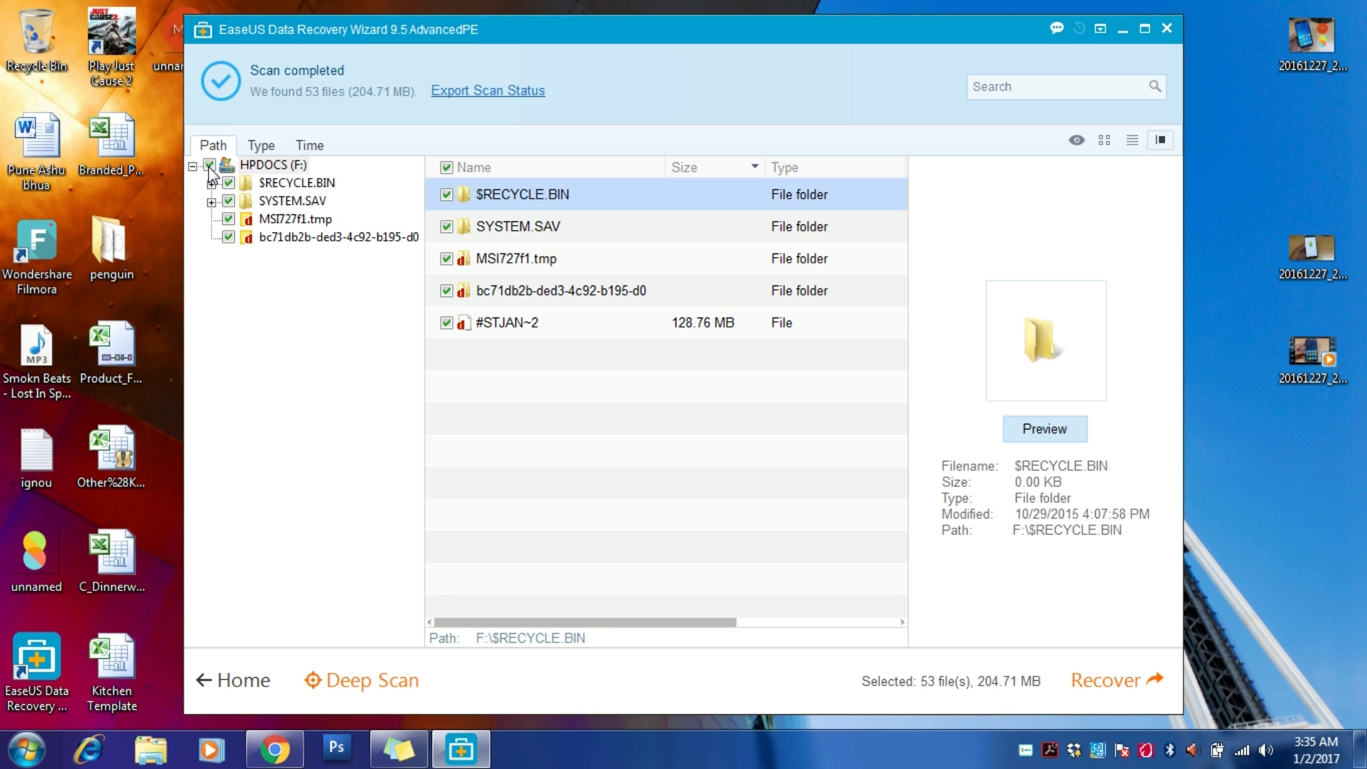
{"action": "left_click", "coordinate": [210, 166]}
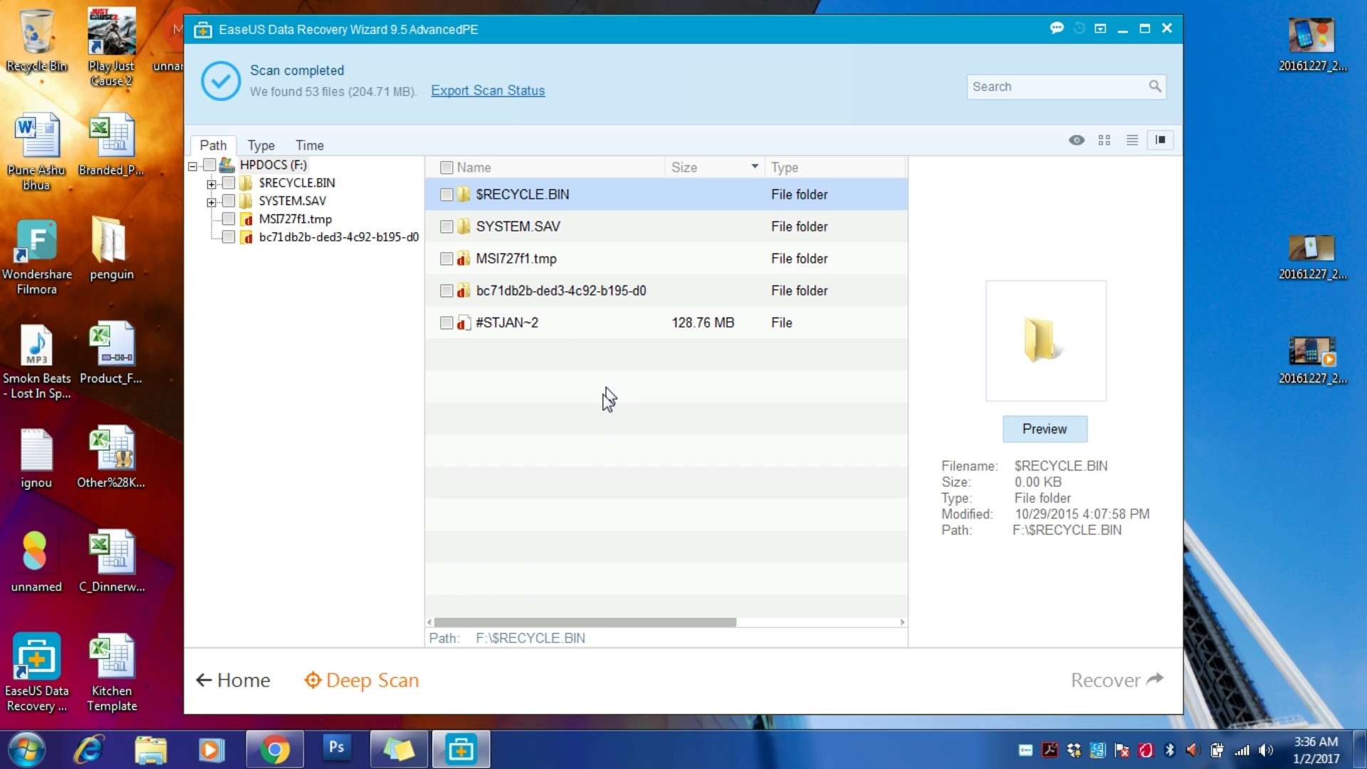
Step: Run a Deep Scan of HPDOCS (F:) to completion and dismiss the size filter tip
{"action": "left_click", "coordinate": [355, 679]}
{"action": "left_click", "coordinate": [888, 330]}
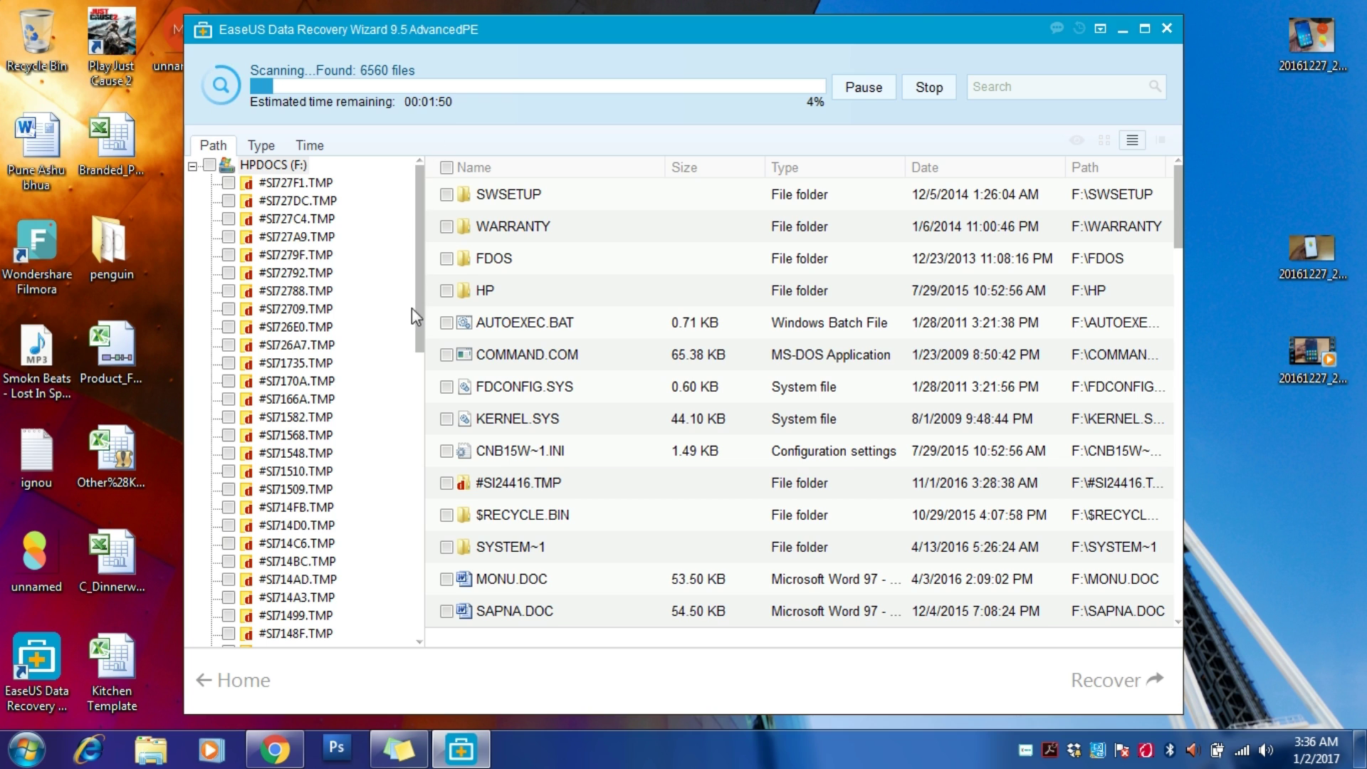
{"action": "left_click_drag", "start_coordinate": [422, 317], "coordinate": [430, 597]}
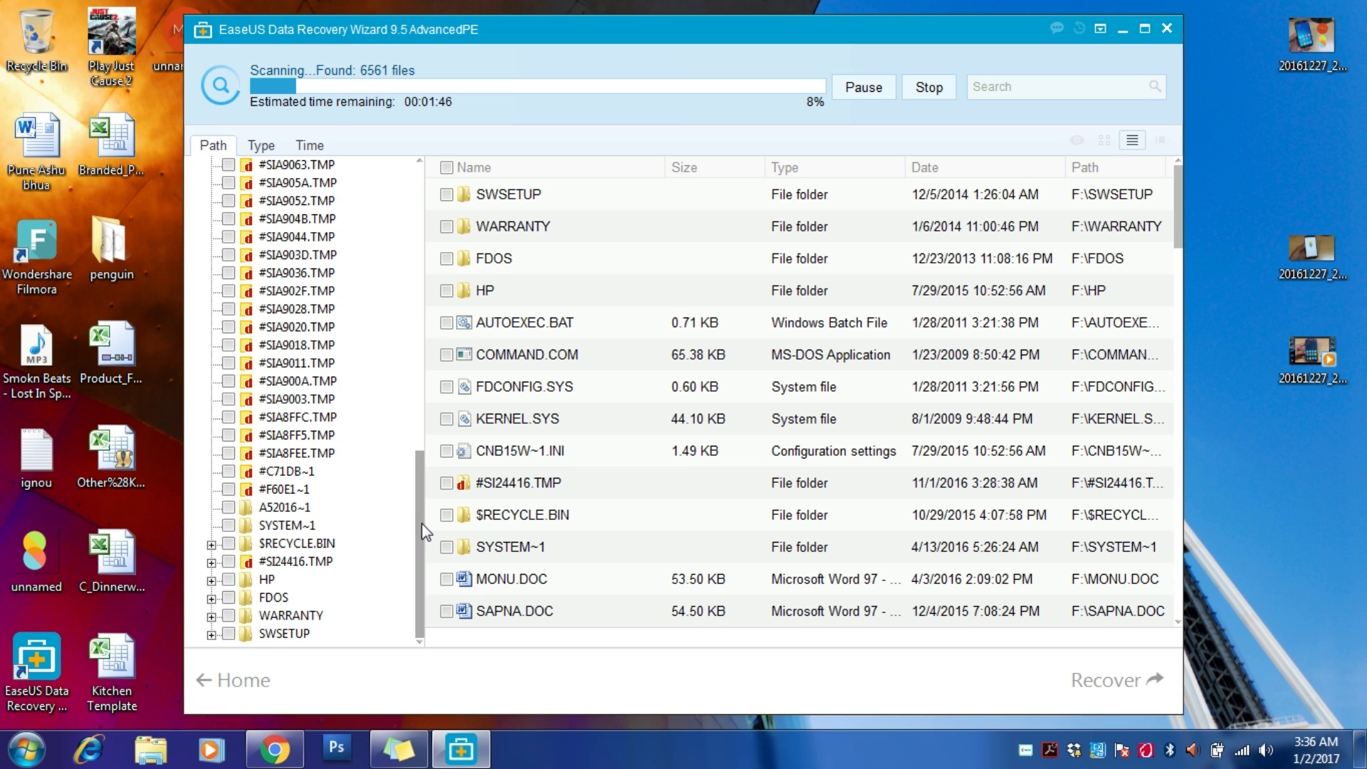
{"action": "scroll", "coordinate": [409, 432], "scroll_direction": "up", "scroll_amount": 3}
{"action": "scroll", "coordinate": [409, 432], "scroll_direction": "up", "scroll_amount": 10}
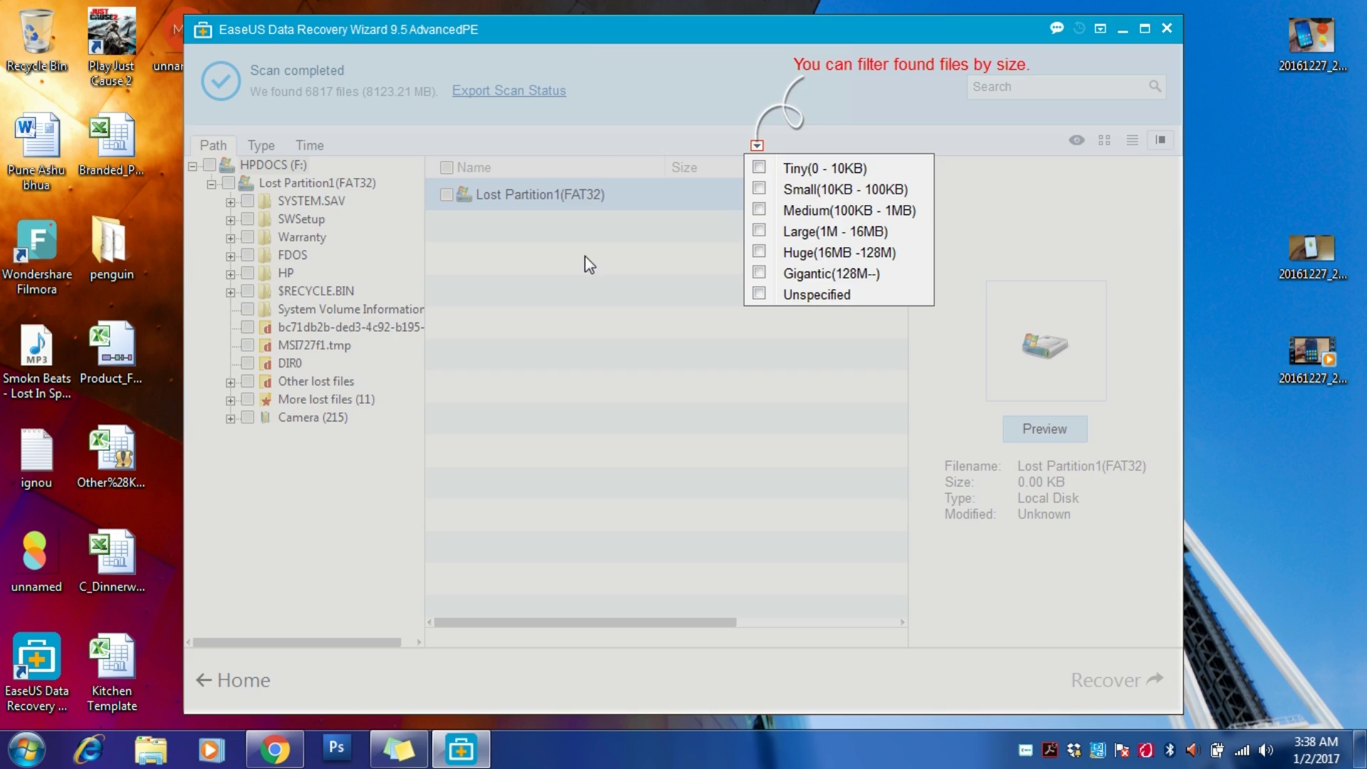
{"action": "left_click", "coordinate": [578, 311]}
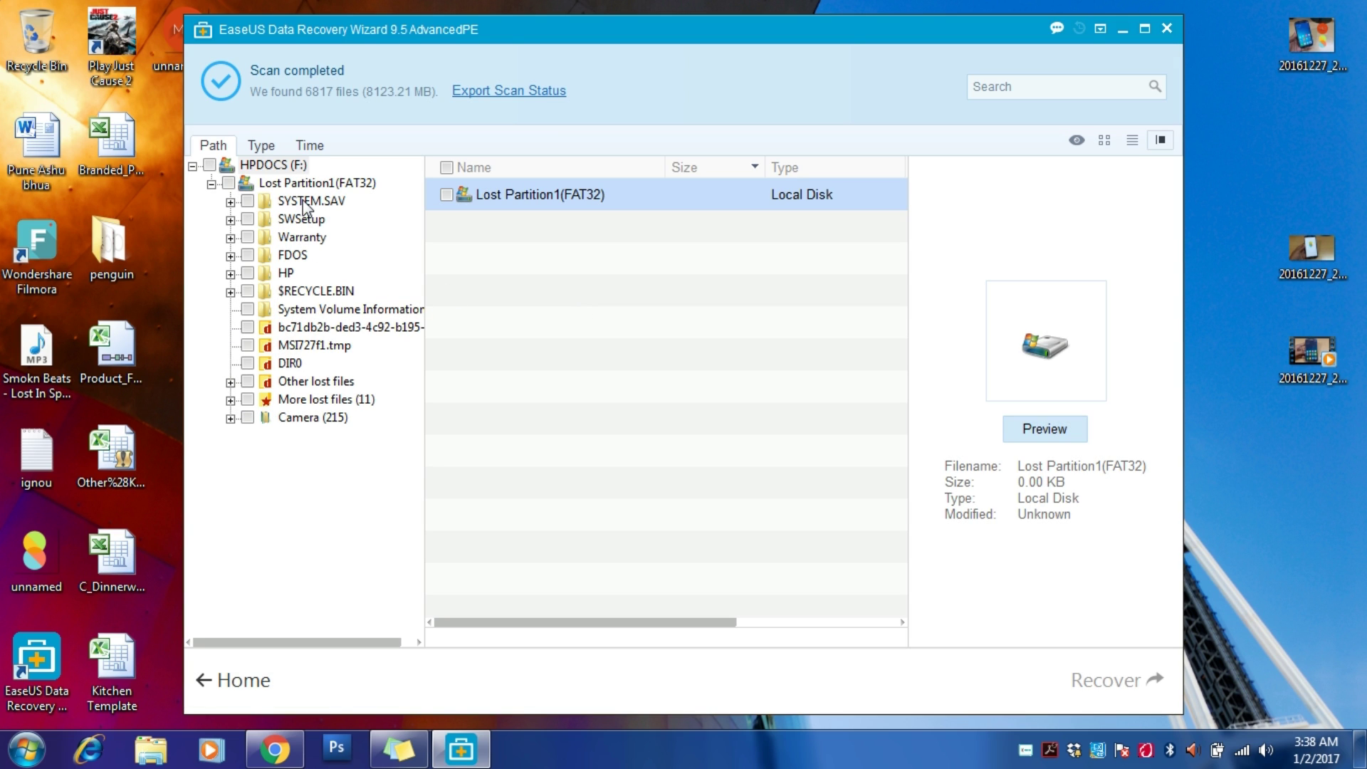
Step: Clear the all-files selection and expand the Other lost files and More lost files folders
{"action": "left_click", "coordinate": [210, 165]}
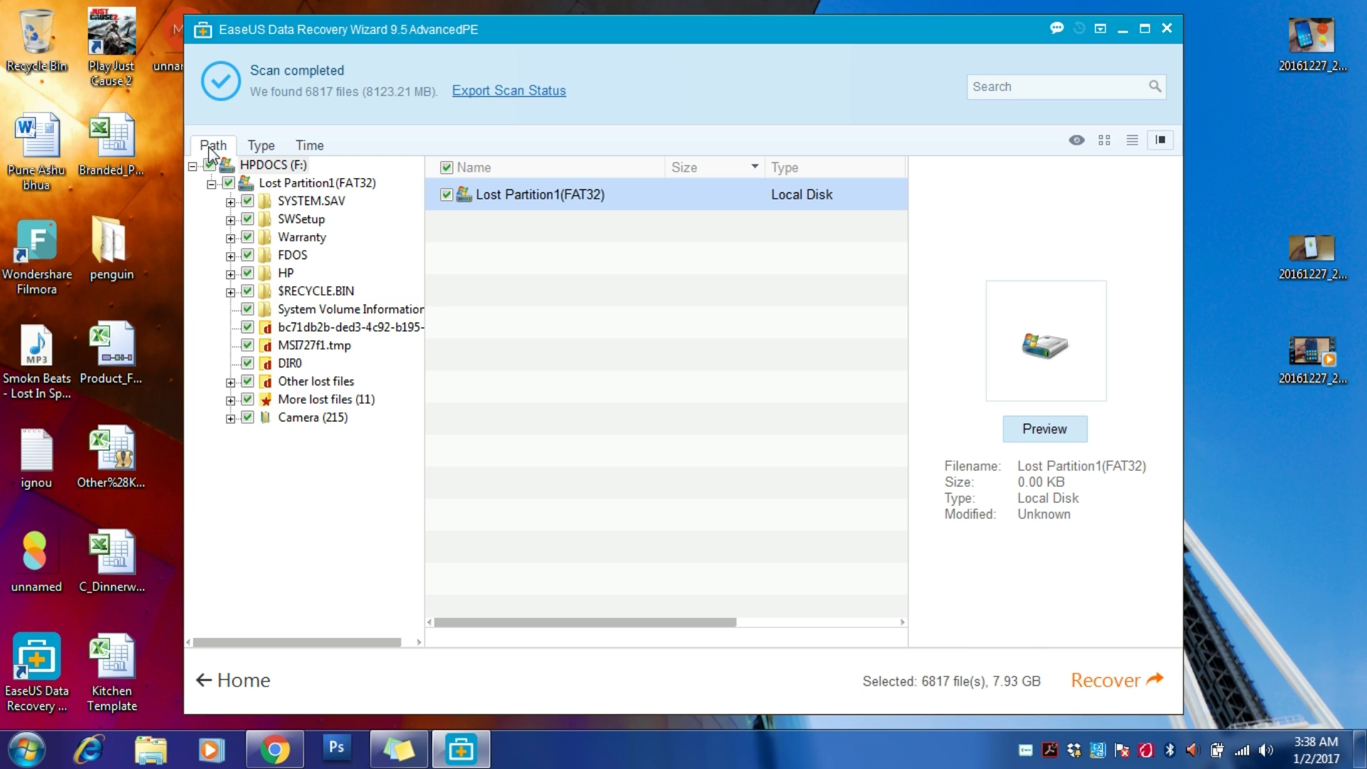
{"action": "left_click", "coordinate": [209, 165]}
{"action": "left_click", "coordinate": [296, 381]}
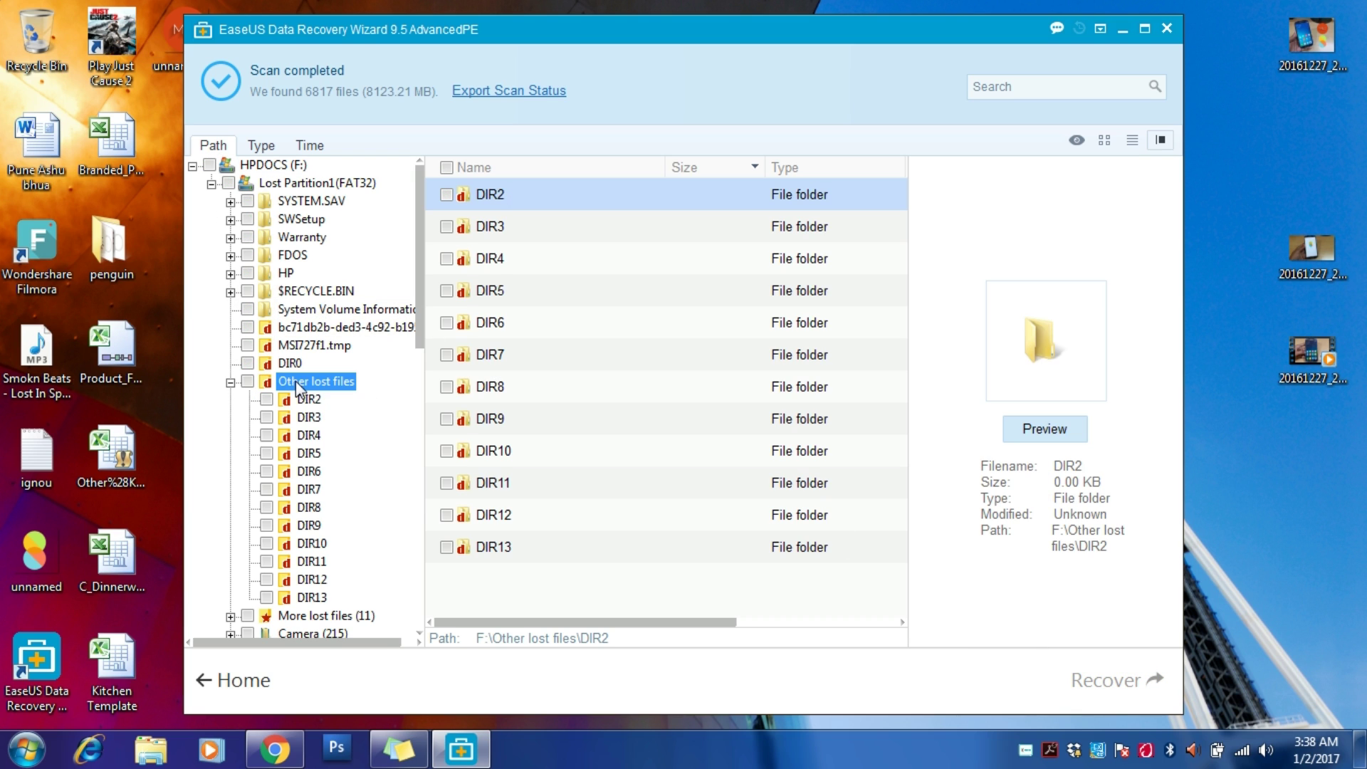
{"action": "scroll", "coordinate": [285, 593], "scroll_direction": "down", "scroll_amount": 1}
{"action": "left_click", "coordinate": [285, 596]}
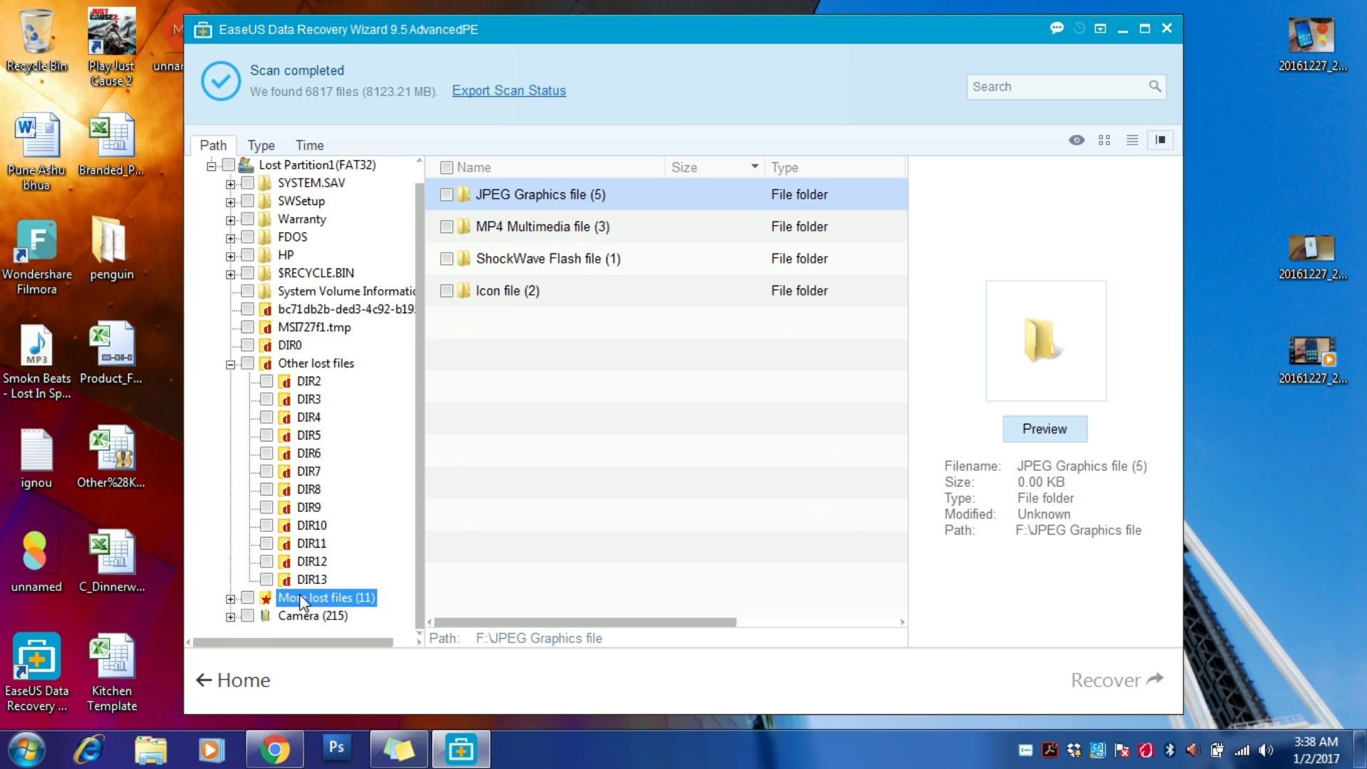
{"action": "scroll", "coordinate": [291, 496], "scroll_direction": "up", "scroll_amount": 2}
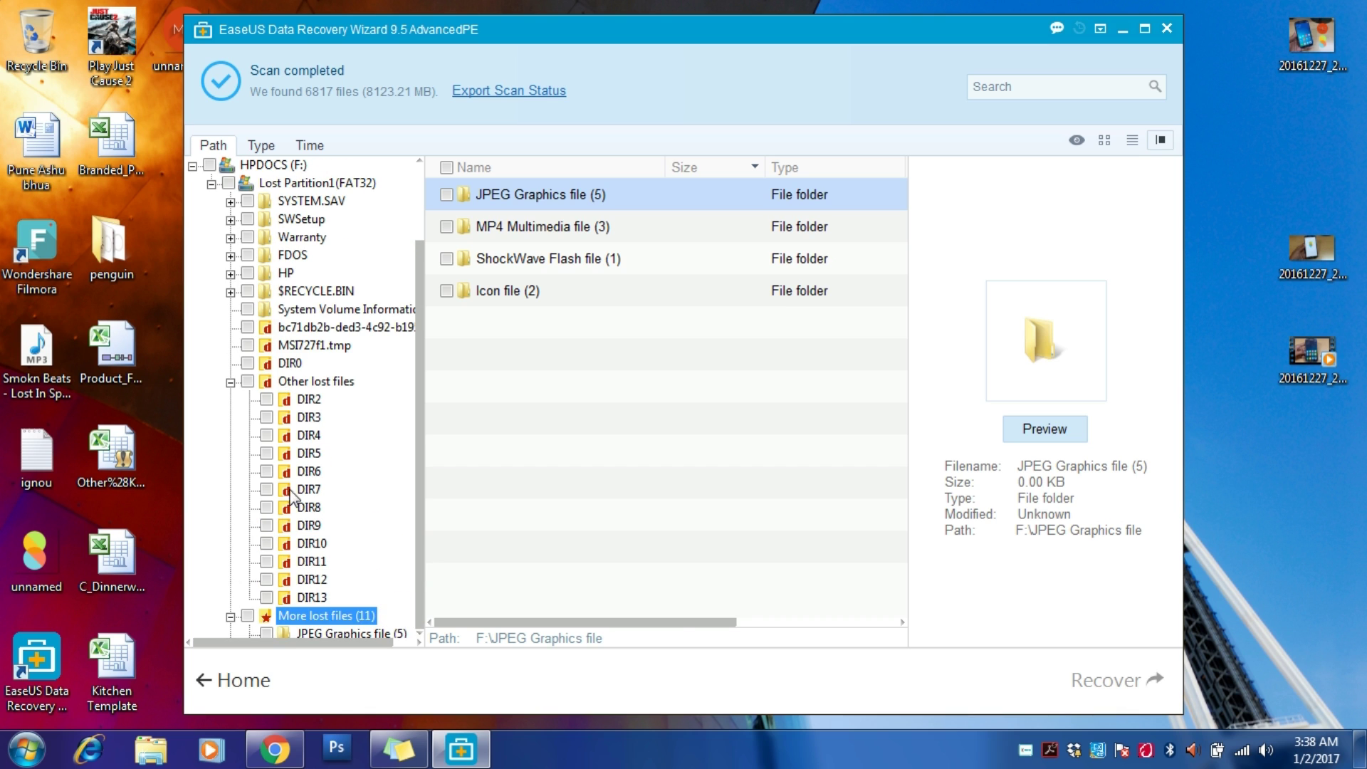
Step: Open DIR0 and drag-select its three MP4 videos and three JPEG images (1.52 GB)
{"action": "left_click", "coordinate": [293, 363]}
{"action": "left_click", "coordinate": [299, 343]}
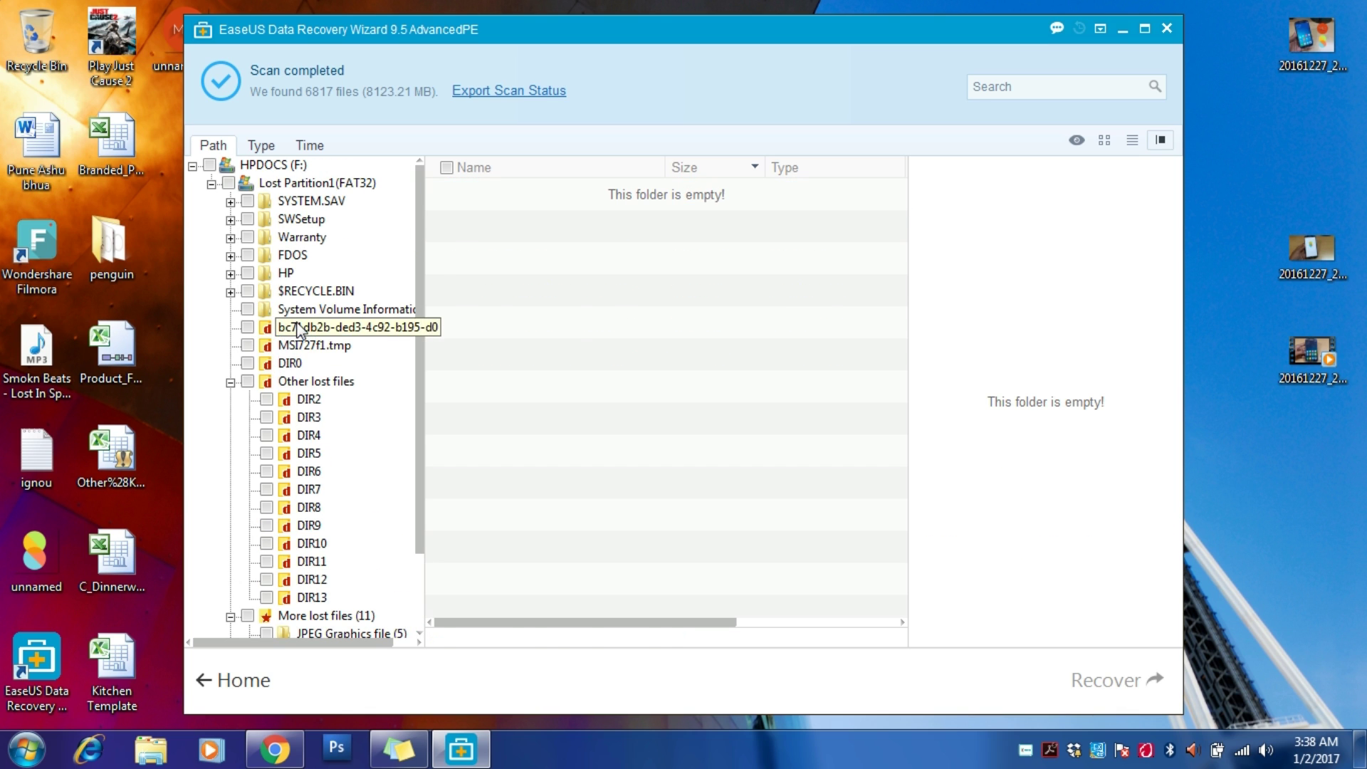
{"action": "left_click", "coordinate": [341, 383]}
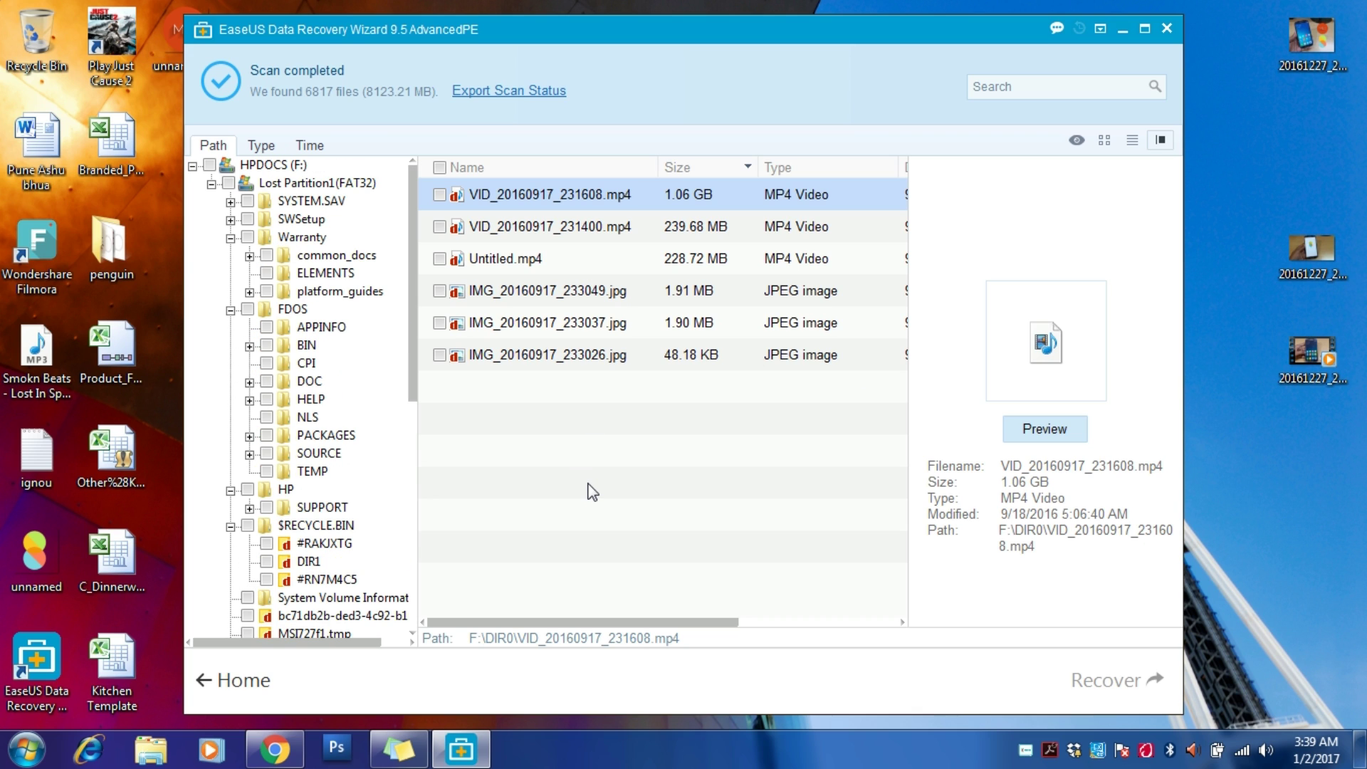
{"action": "left_click_drag", "start_coordinate": [410, 379], "coordinate": [413, 436]}
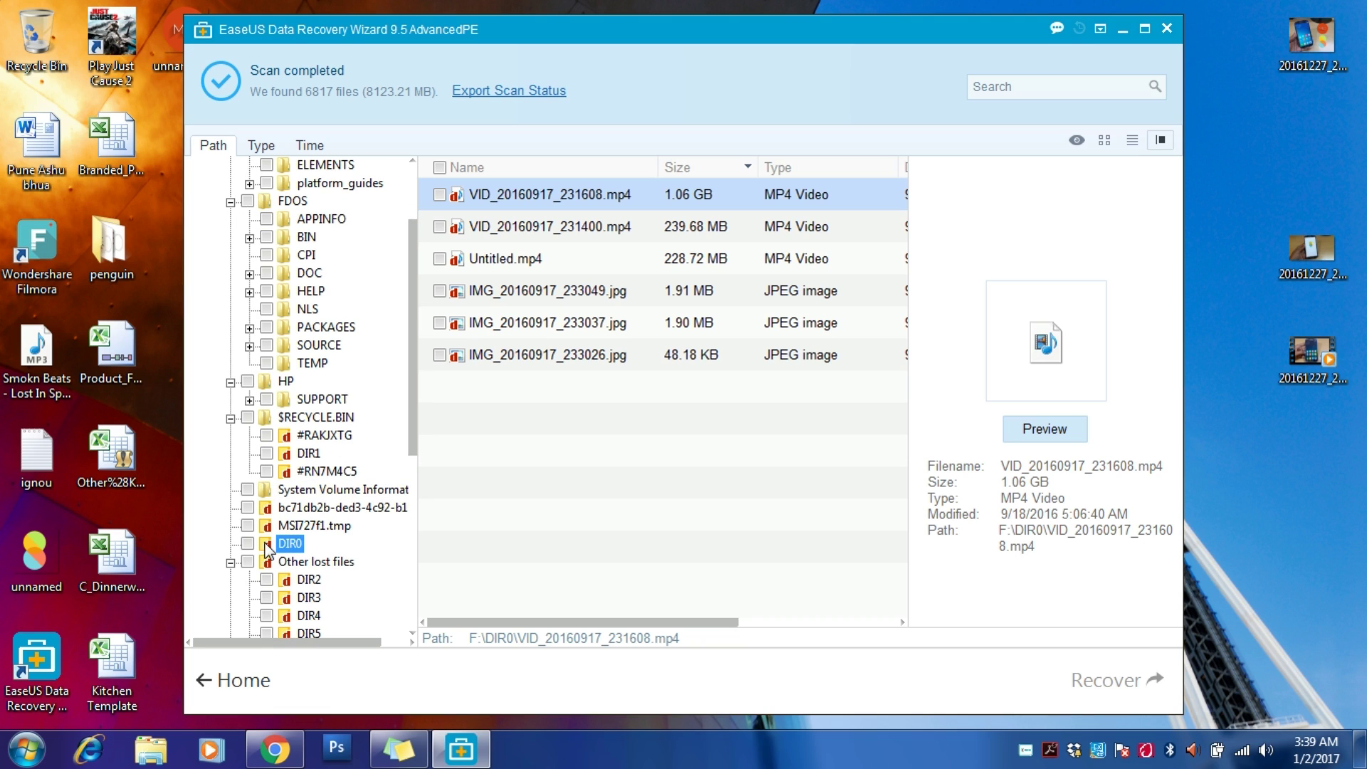
{"action": "left_click_drag", "start_coordinate": [412, 351], "coordinate": [413, 394]}
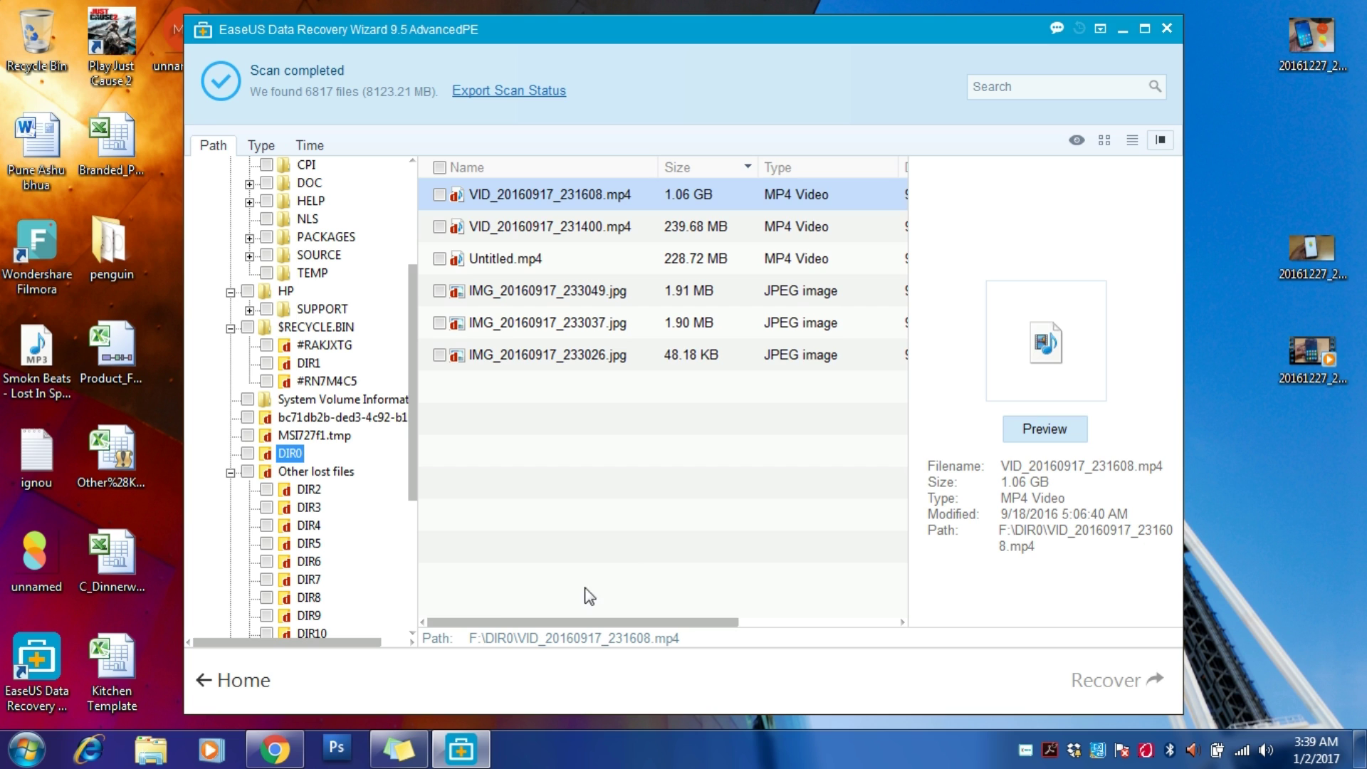
{"action": "left_click_drag", "start_coordinate": [519, 622], "coordinate": [566, 621]}
{"action": "left_click_drag", "start_coordinate": [516, 491], "coordinate": [470, 181]}
Step: Recover the six ticked DIR0 files to the Desktop, browse Recovered data > FAT32 > DIR0, then acknowledge completion
{"action": "left_click", "coordinate": [247, 453]}
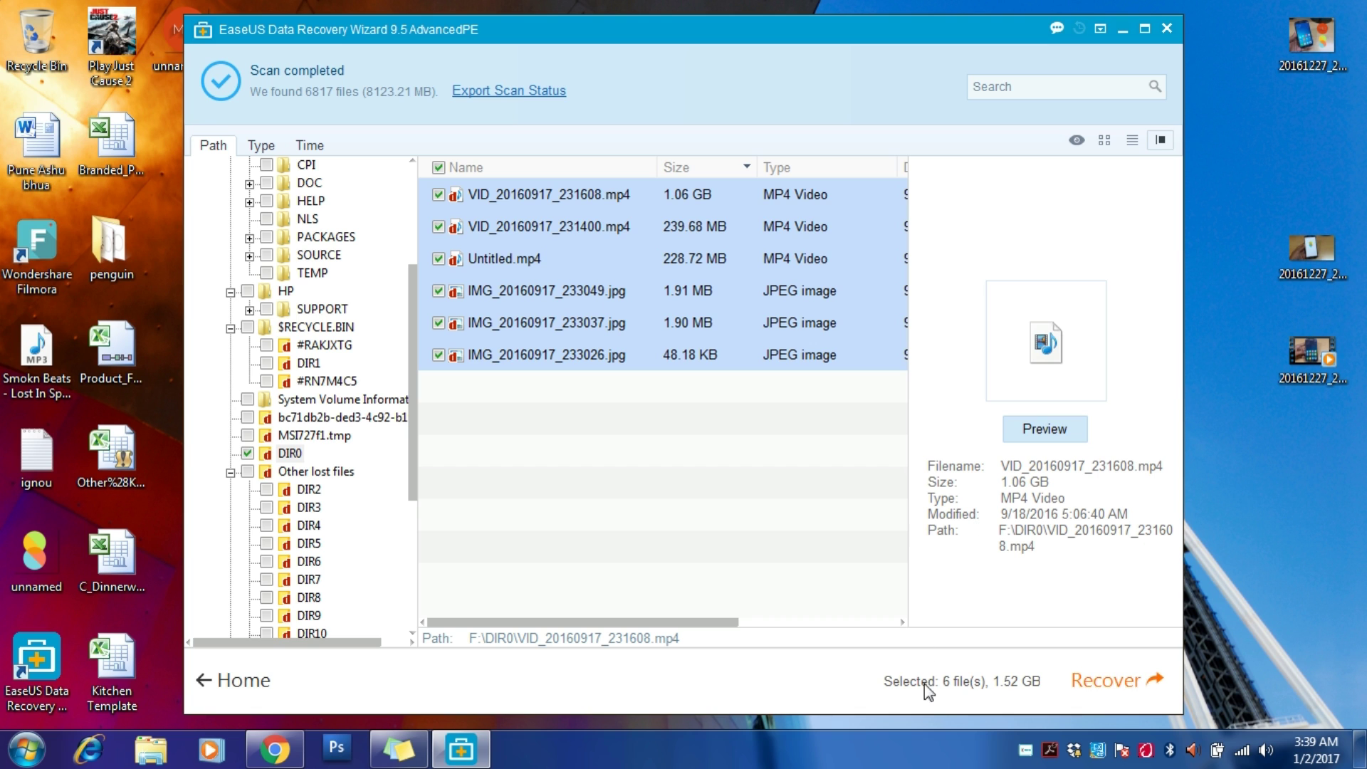
{"action": "left_click", "coordinate": [1113, 682]}
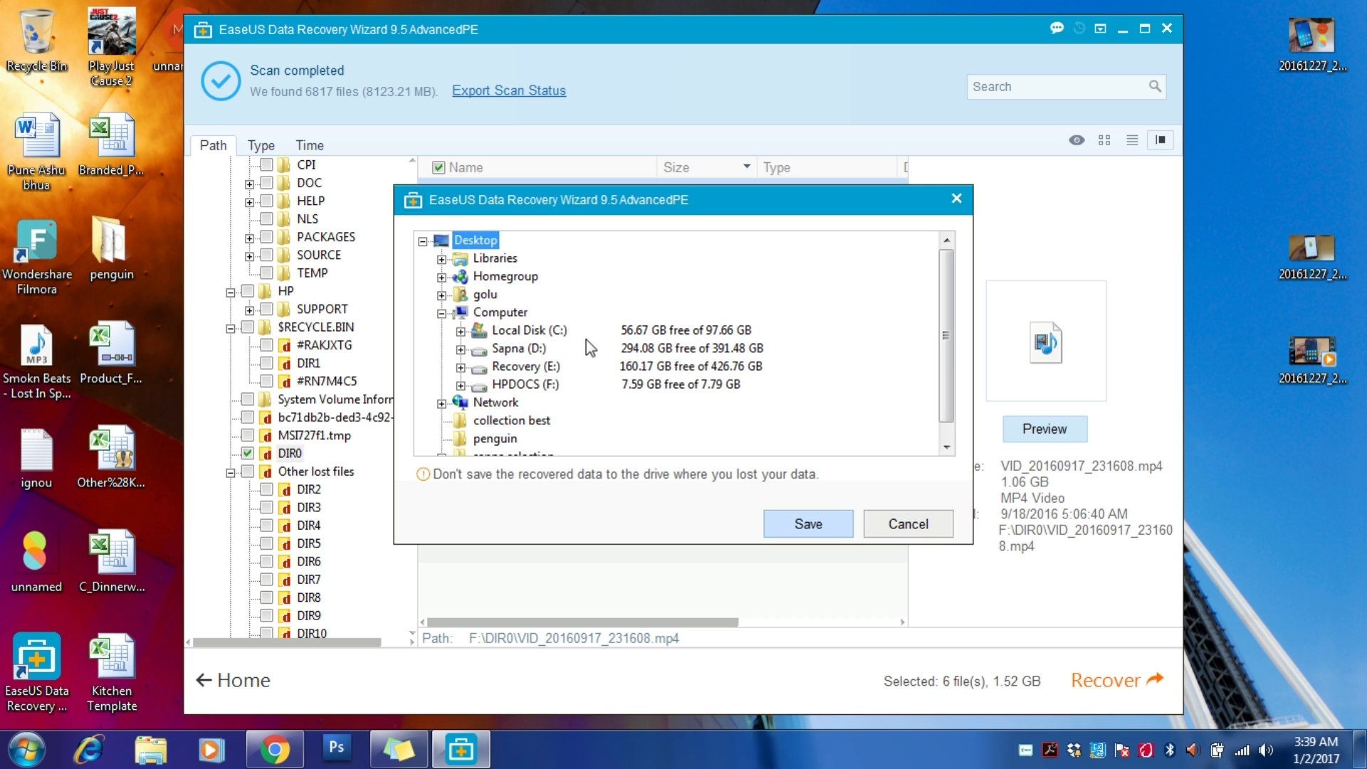
{"action": "left_click", "coordinate": [803, 527]}
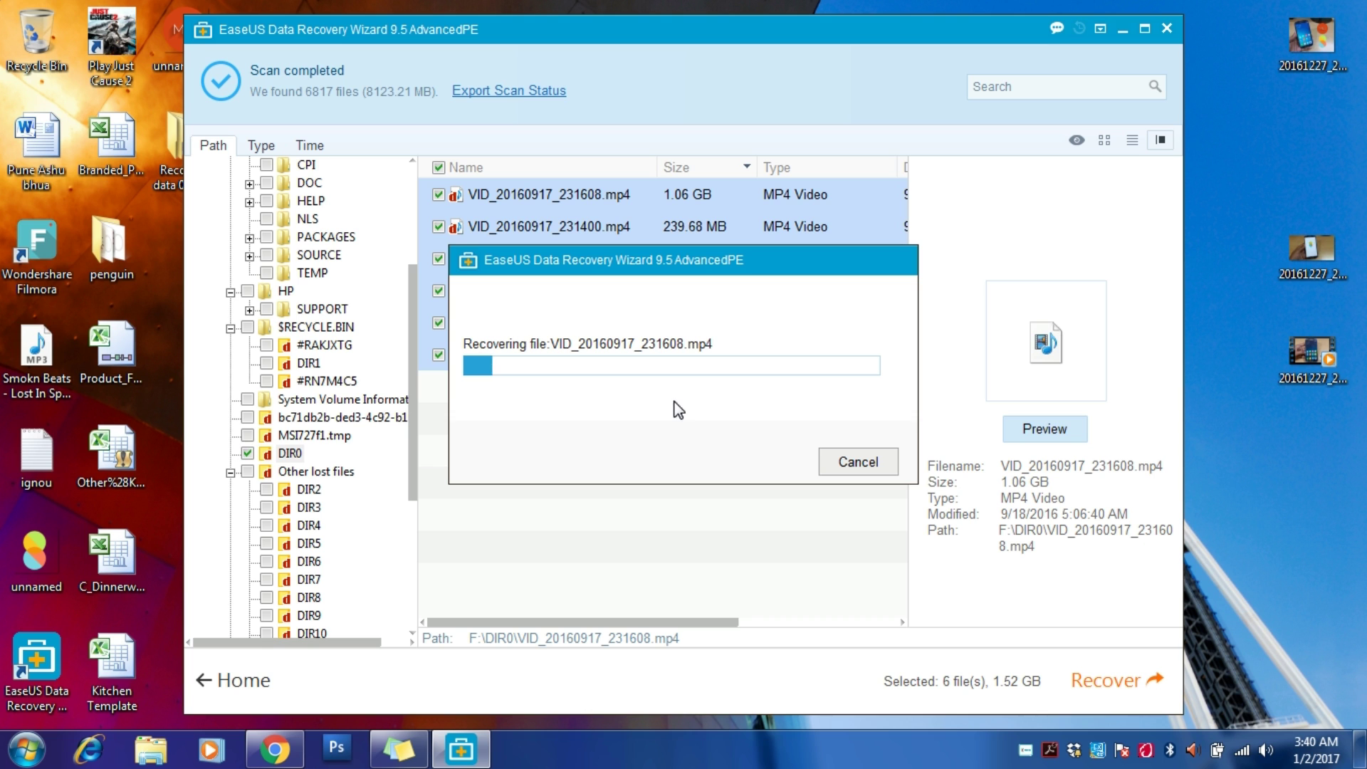
{"action": "double_click", "coordinate": [172, 148]}
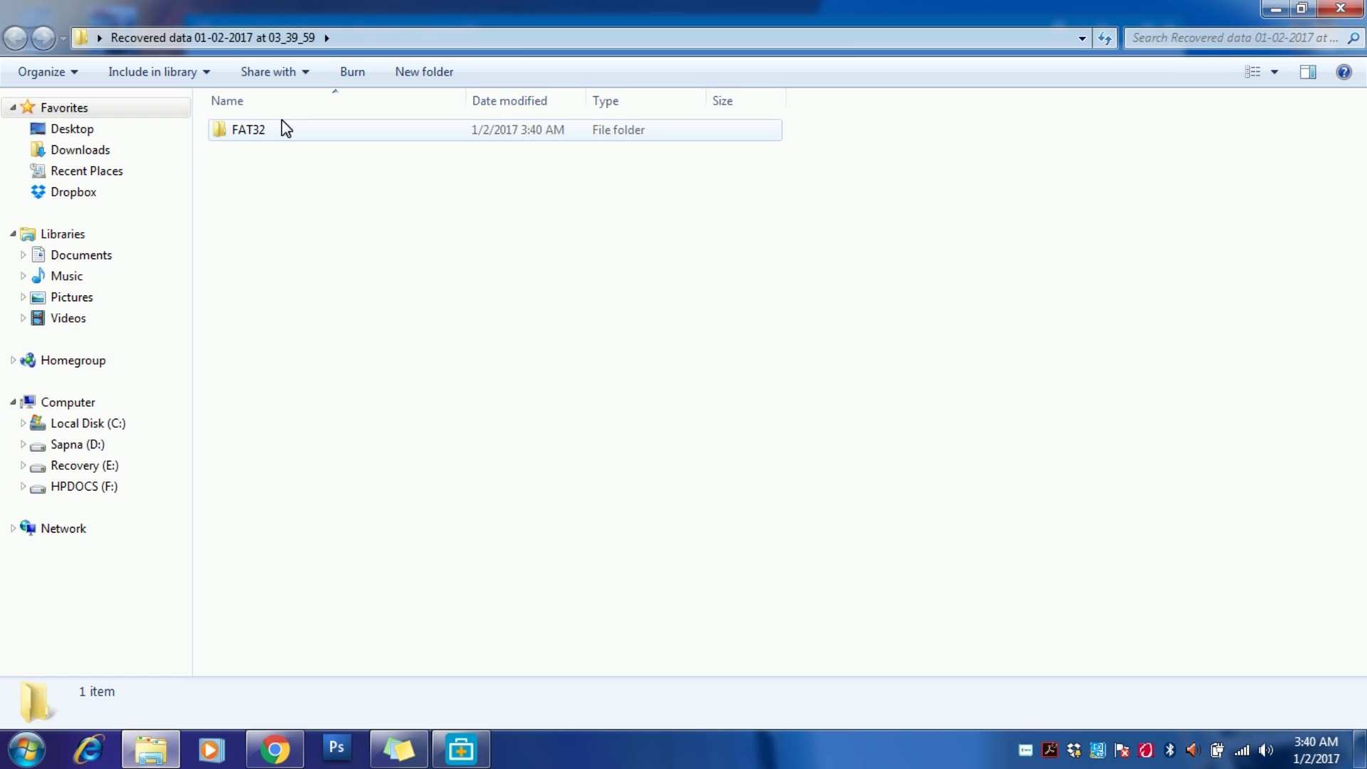
{"action": "double_click", "coordinate": [281, 130]}
{"action": "double_click", "coordinate": [281, 130]}
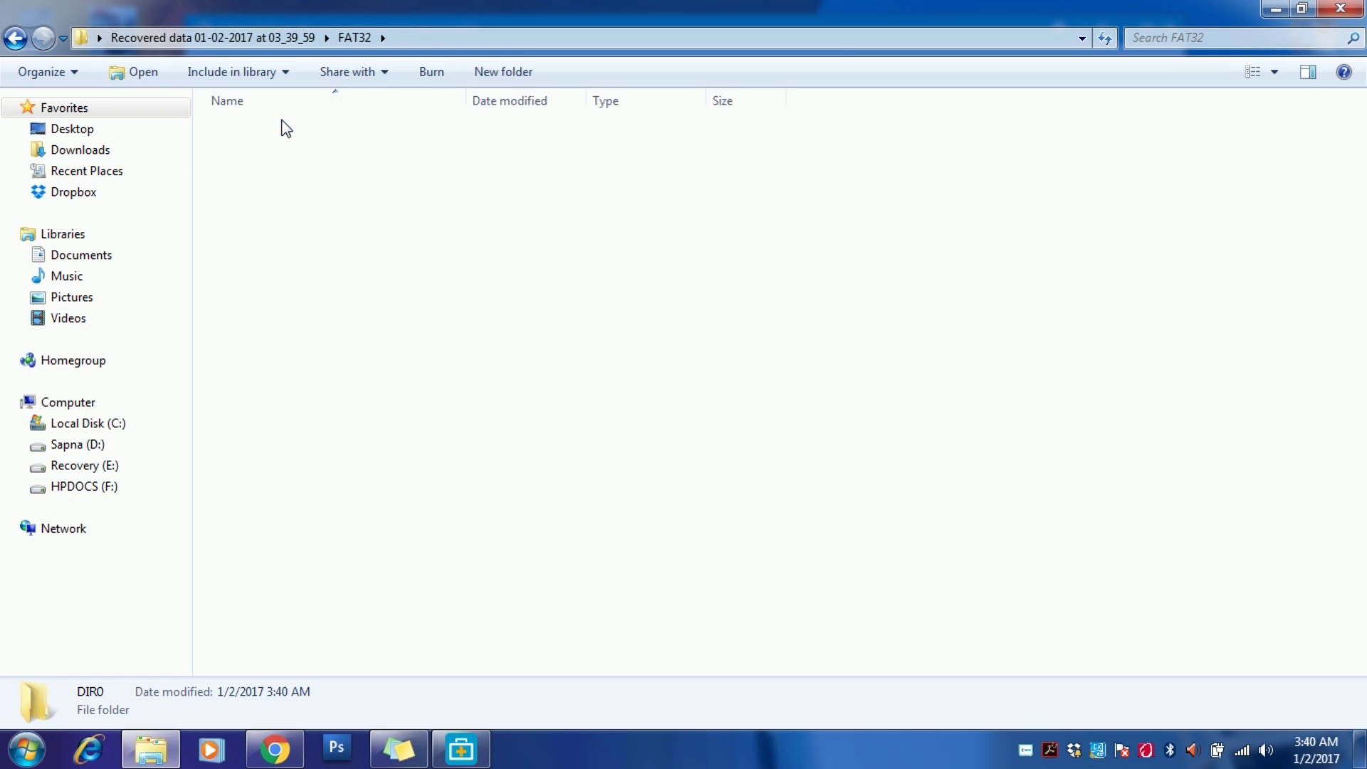
{"action": "left_click", "coordinate": [460, 749]}
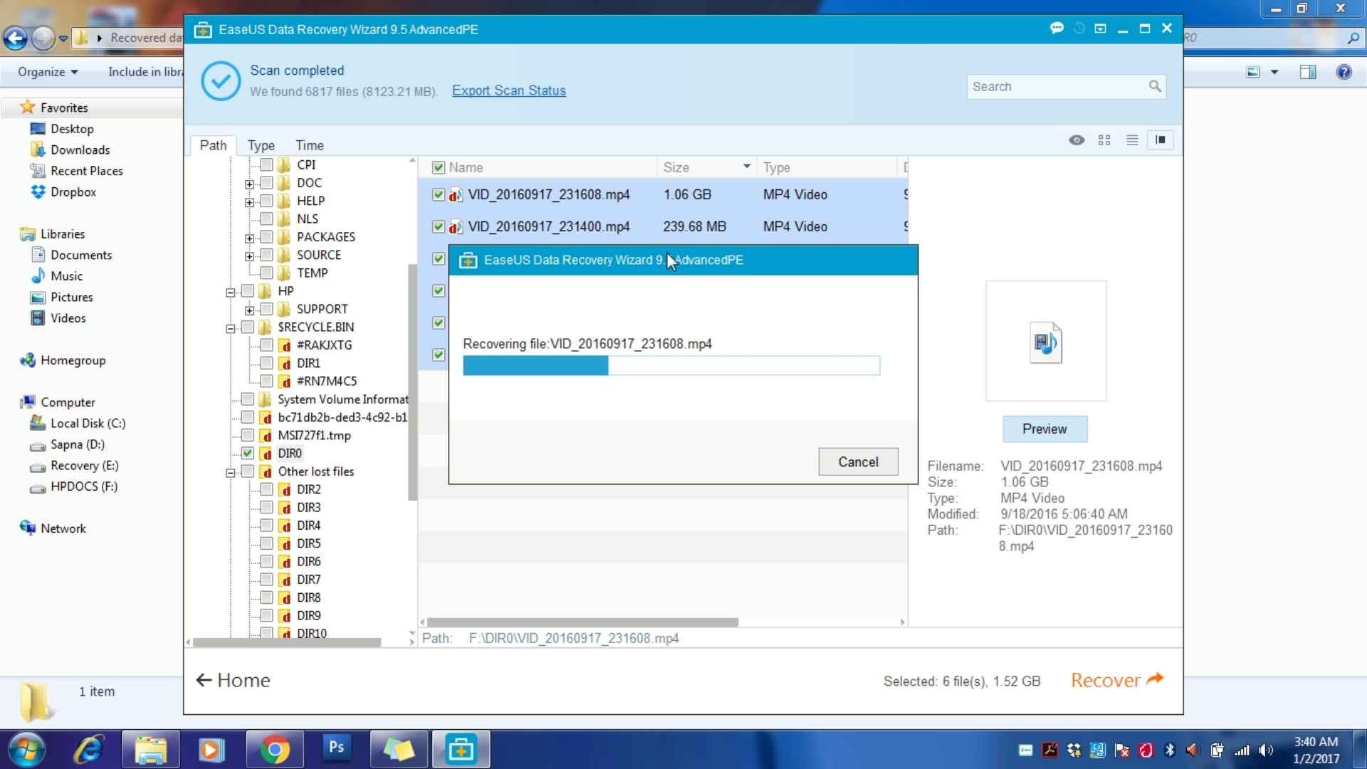
{"action": "left_click_drag", "start_coordinate": [667, 252], "coordinate": [677, 229]}
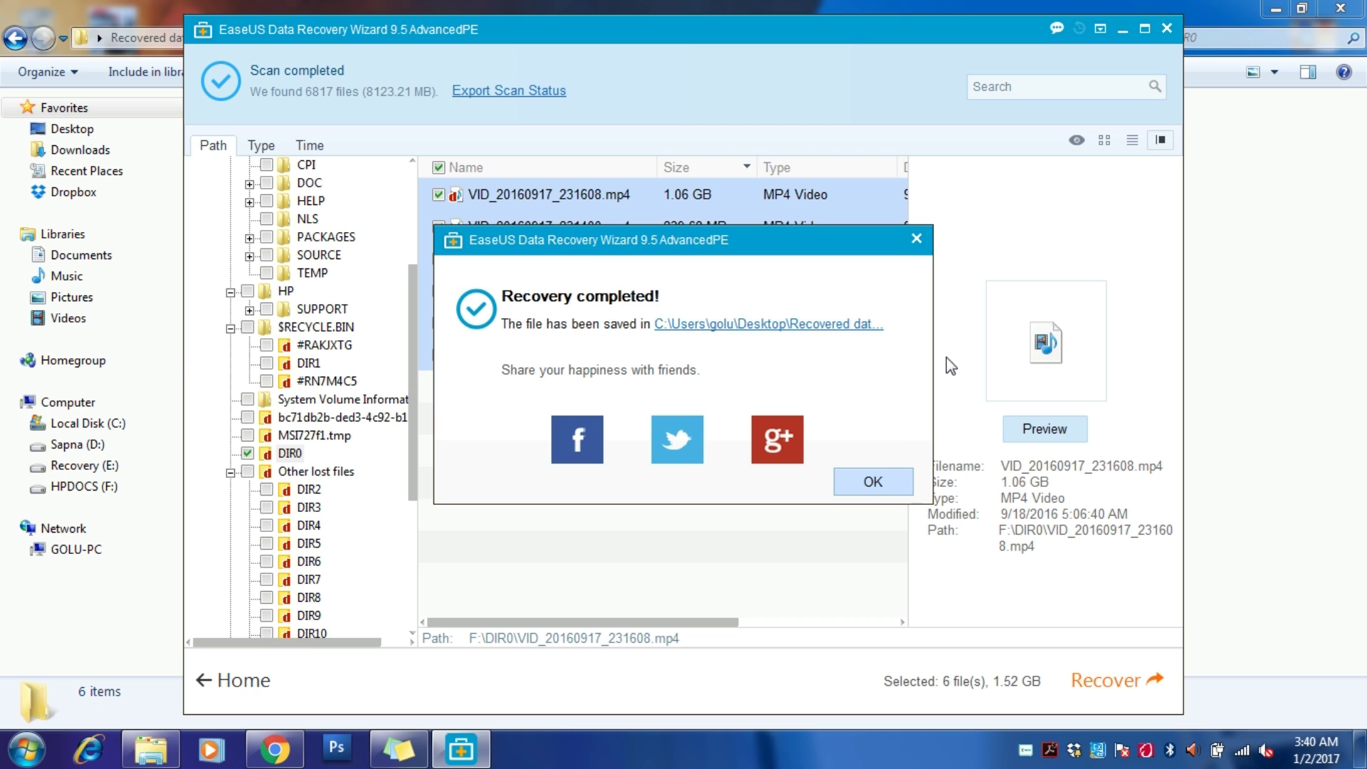
{"action": "left_click", "coordinate": [865, 479]}
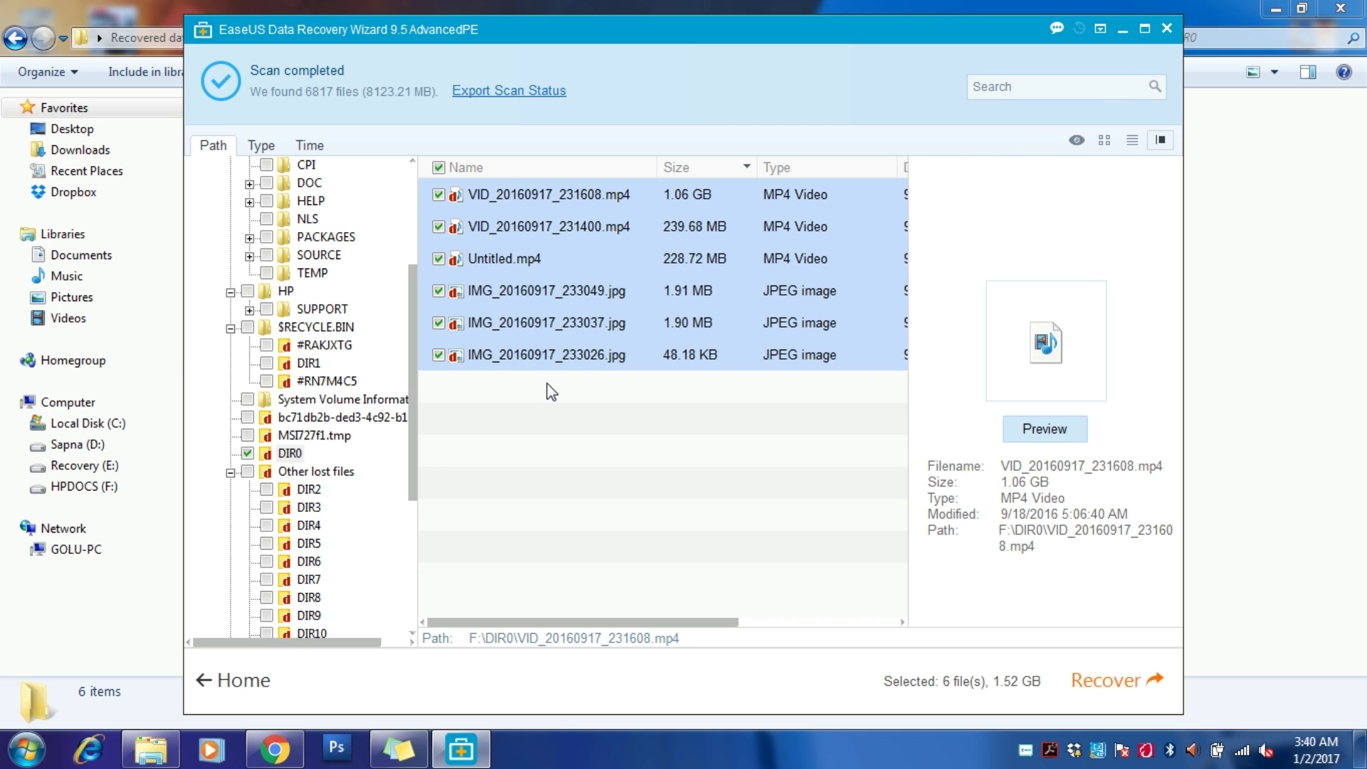
Step: Minimize EaseUS and reopen Recovered data > FAT32 > DIR0 from the desktop to see the six files
{"action": "left_click", "coordinate": [1122, 29]}
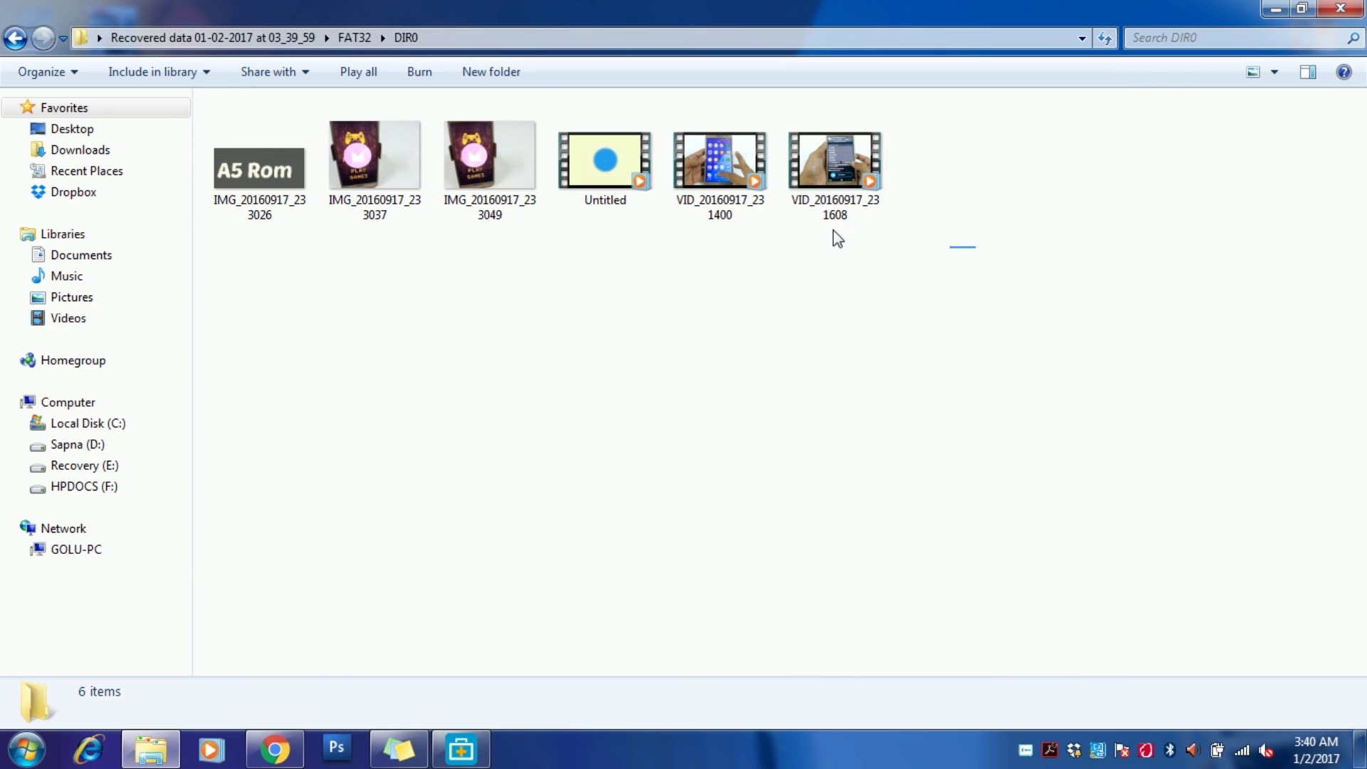
{"action": "left_click_drag", "start_coordinate": [976, 248], "coordinate": [292, 144]}
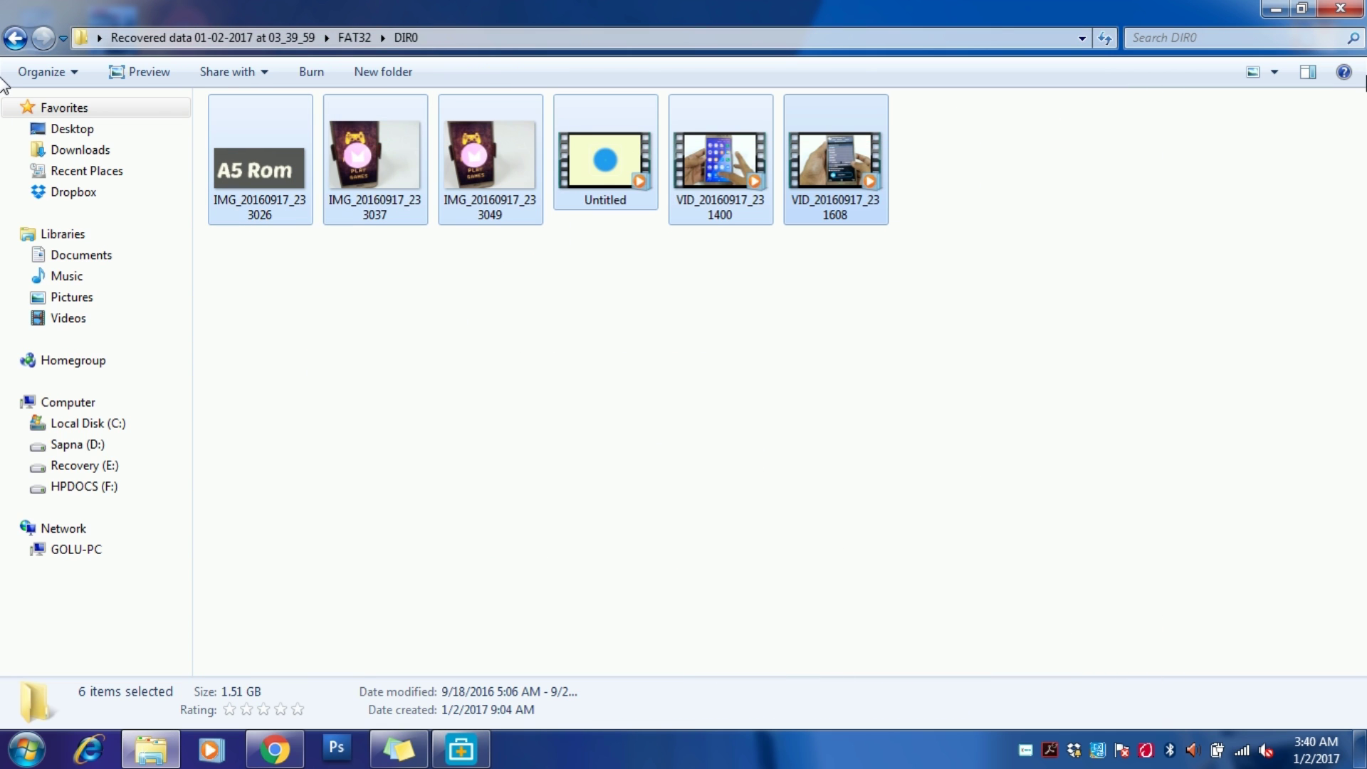
{"action": "left_click", "coordinate": [1340, 10]}
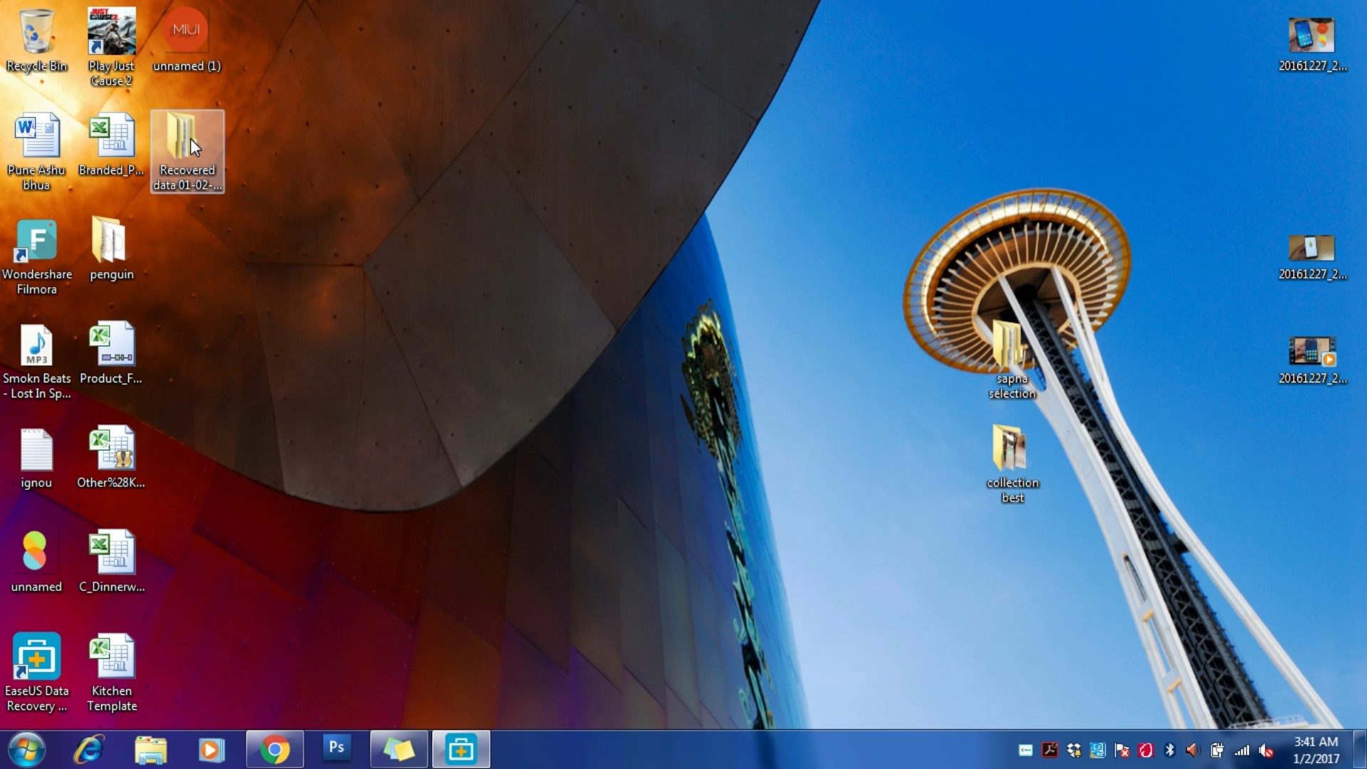
{"action": "double_click", "coordinate": [190, 138]}
{"action": "double_click", "coordinate": [235, 130]}
{"action": "double_click", "coordinate": [235, 127]}
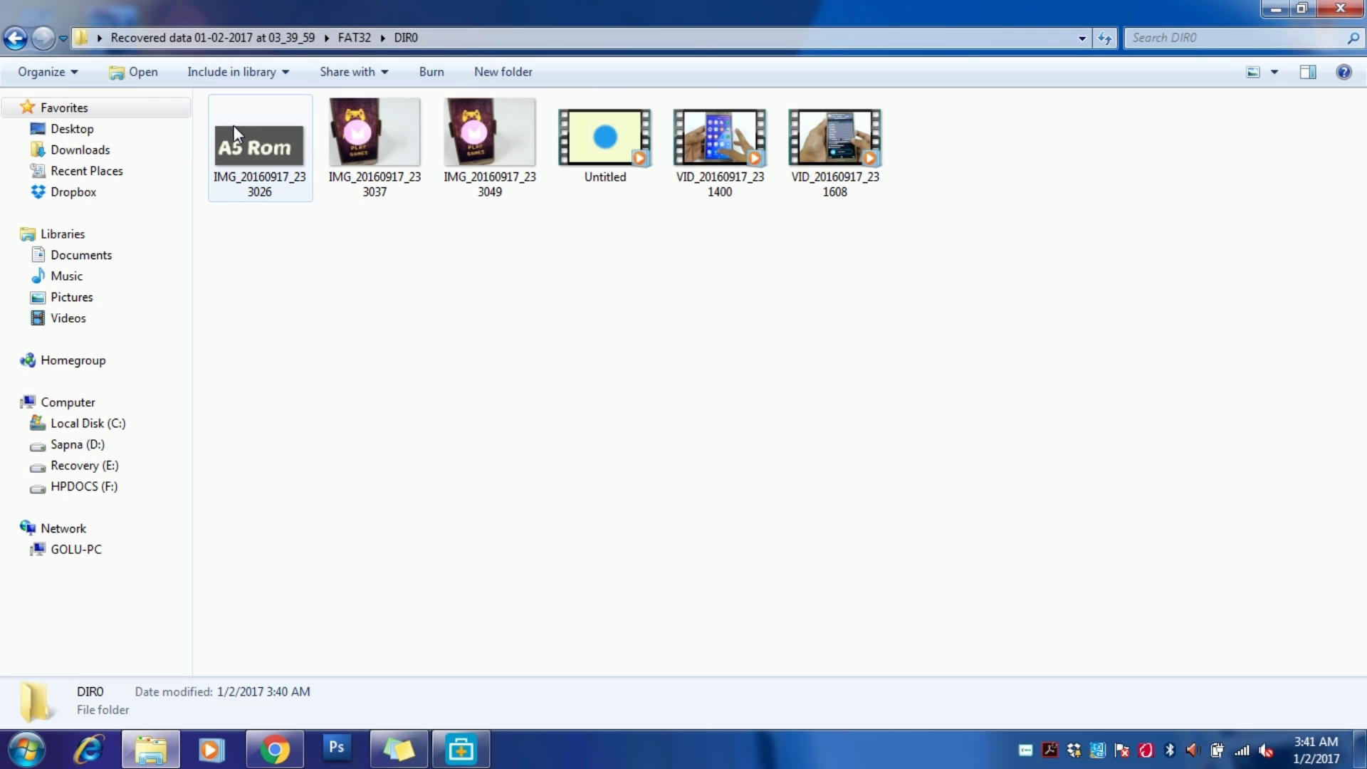
Step: Preview photos IMG_20160917_233026 and IMG_20160917_233037, dismissing the COM Surrogate error
{"action": "left_click", "coordinate": [254, 163]}
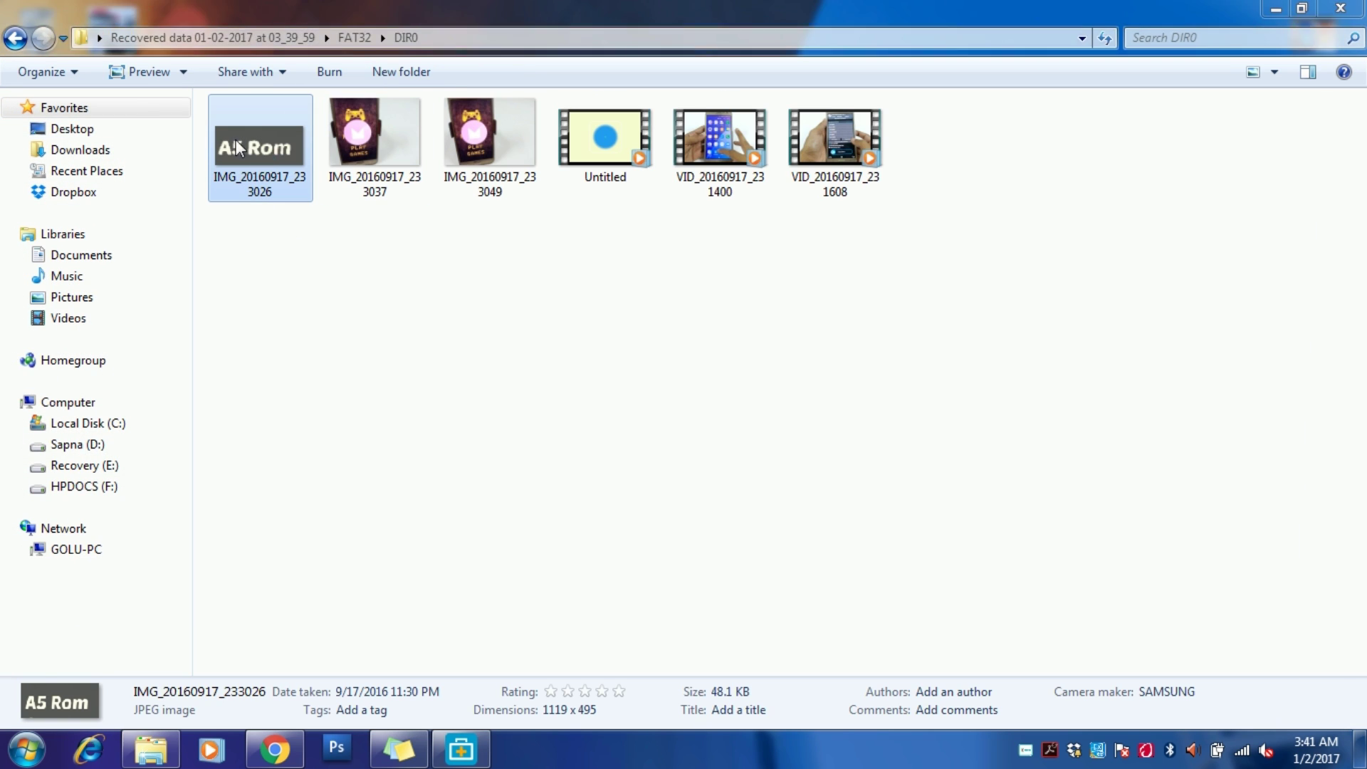
{"action": "double_click", "coordinate": [236, 140]}
{"action": "left_click", "coordinate": [1341, 9]}
{"action": "left_click", "coordinate": [367, 138]}
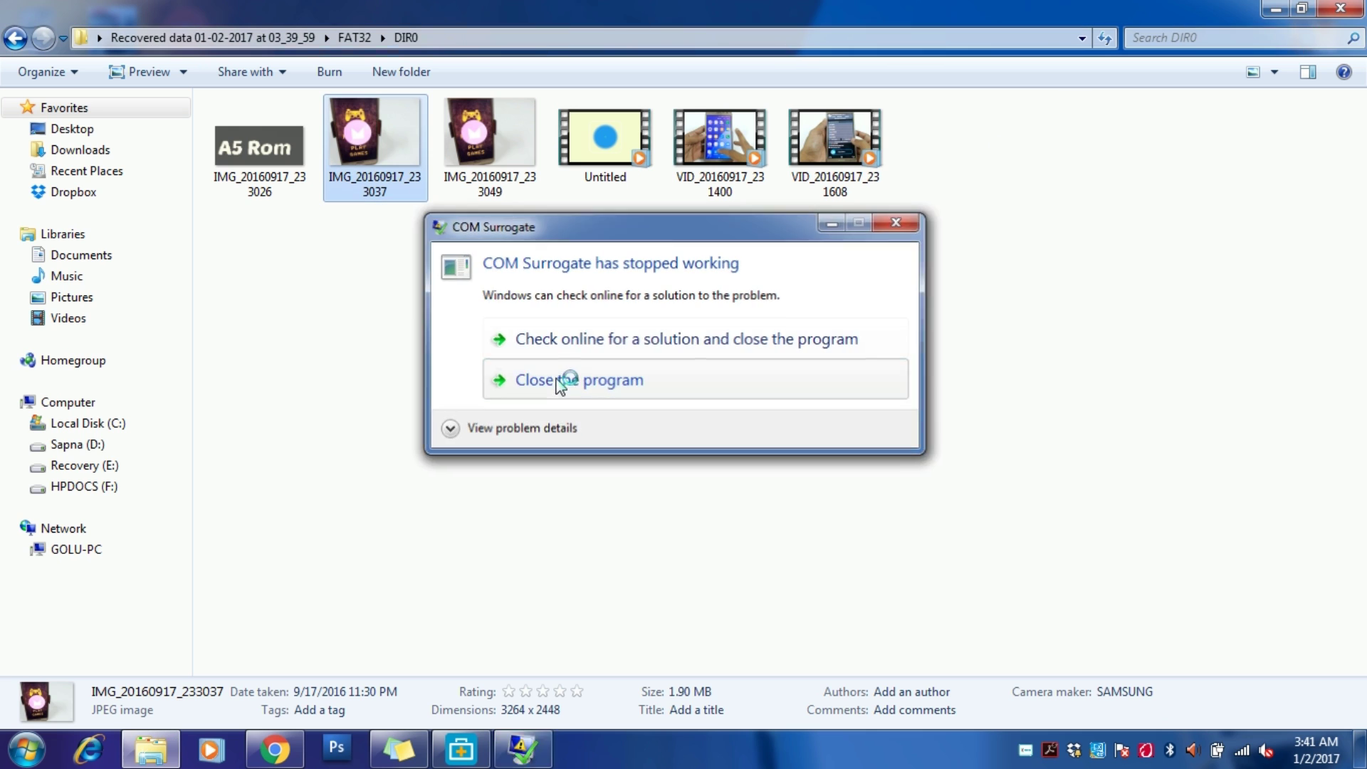
{"action": "left_click", "coordinate": [604, 374]}
{"action": "double_click", "coordinate": [390, 152]}
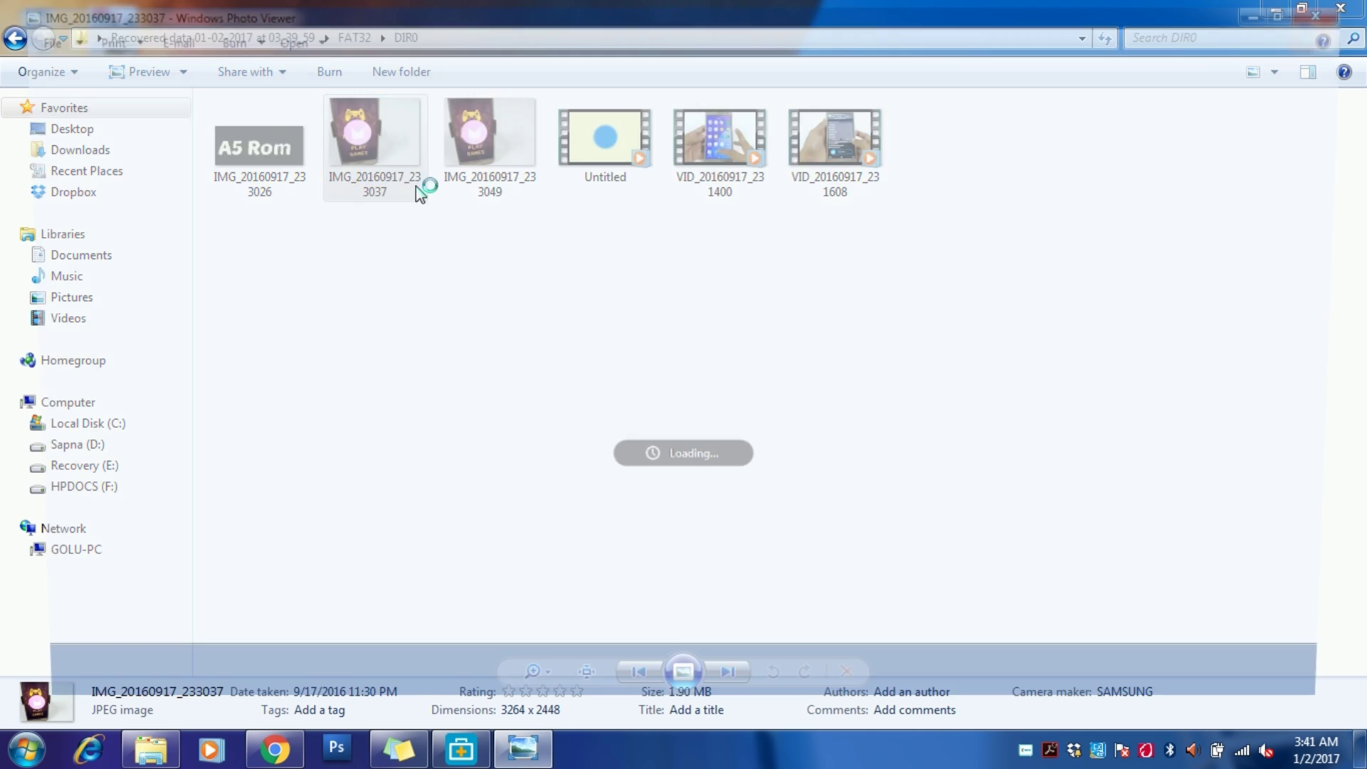
{"action": "left_click", "coordinate": [1342, 10]}
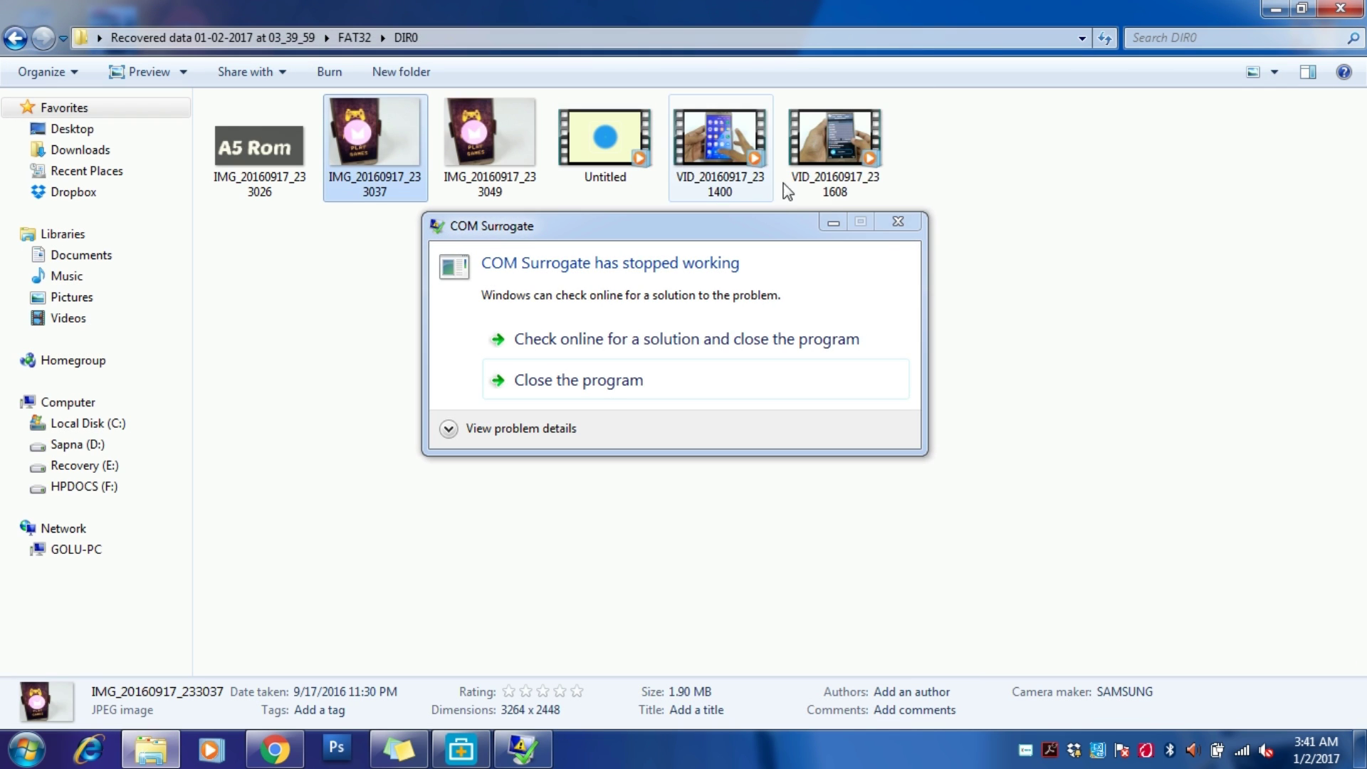
{"action": "left_click", "coordinate": [843, 158]}
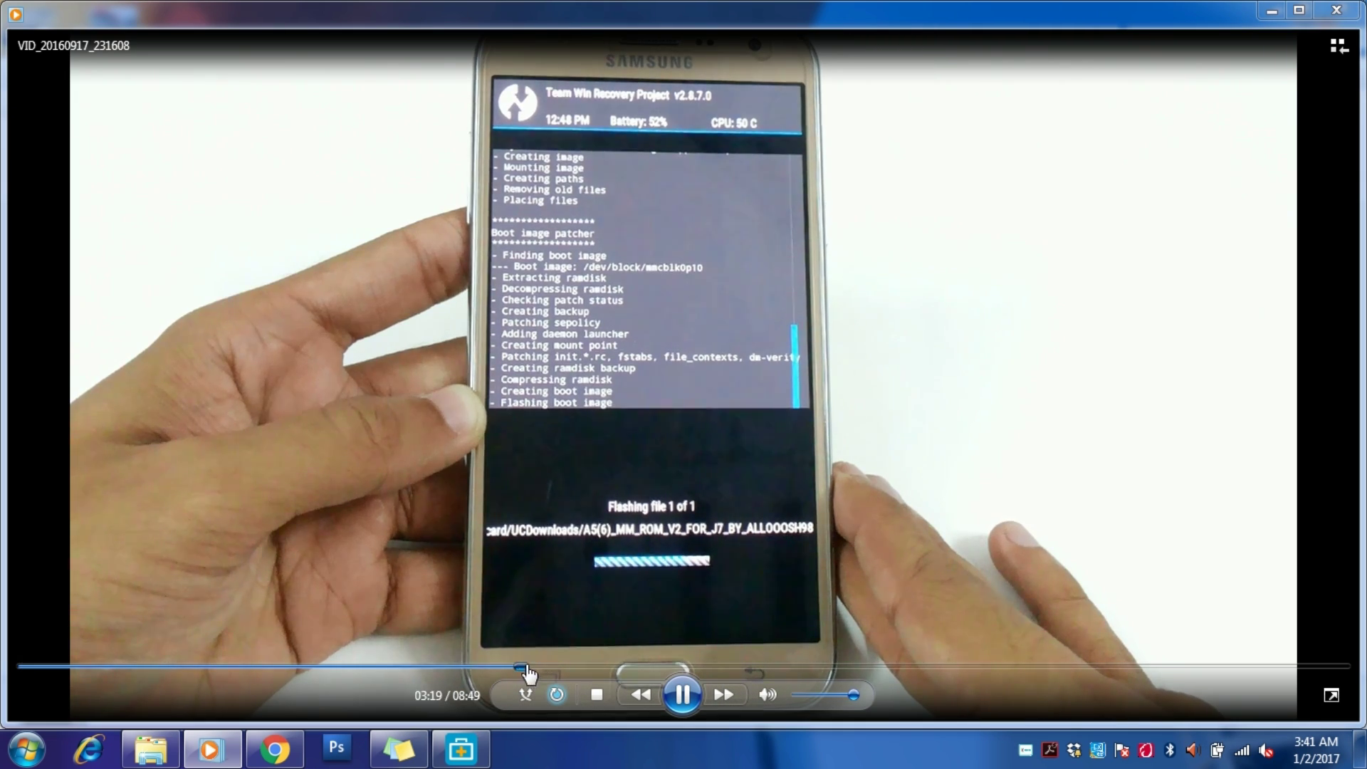
{"action": "left_click", "coordinate": [779, 666]}
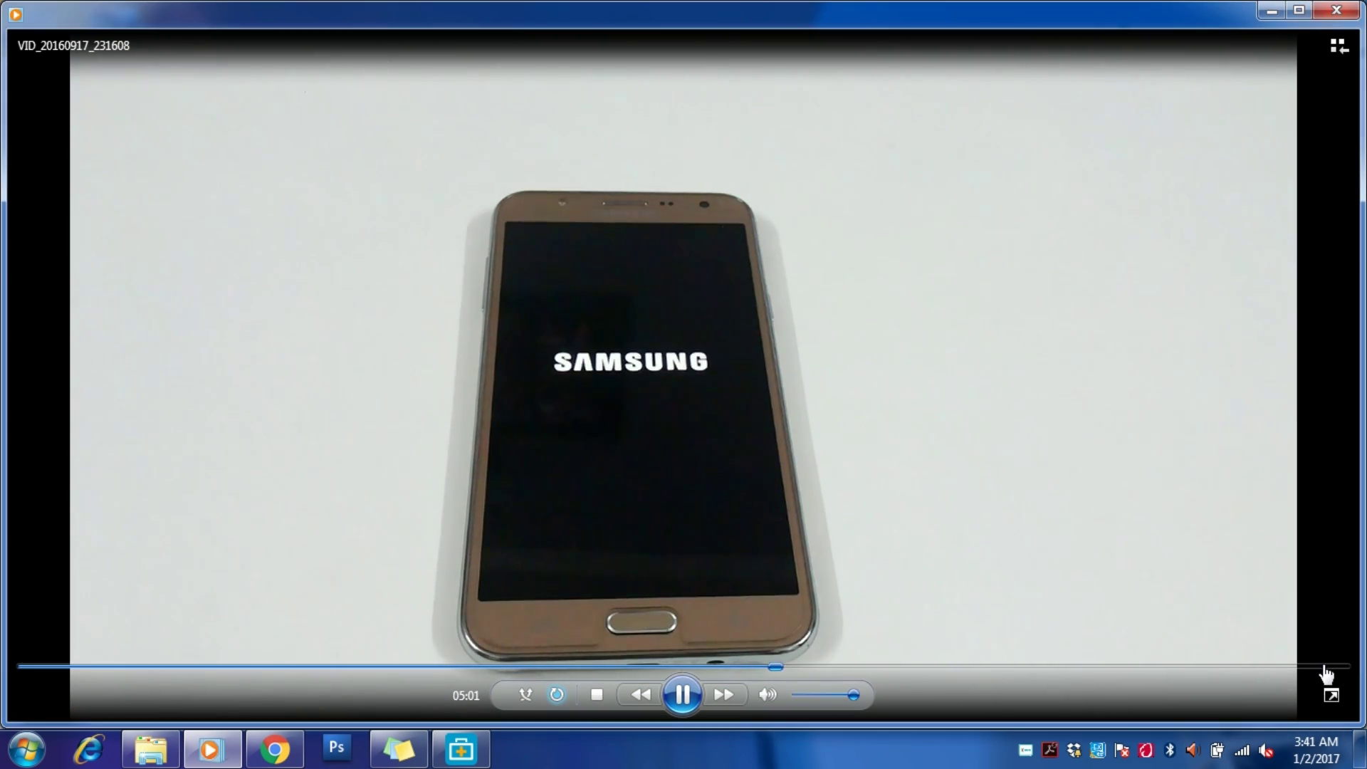
{"action": "left_click", "coordinate": [1326, 667]}
Step: Back out from DIR0 through FAT32 to Recovered data, then close the Explorer window
{"action": "left_click", "coordinate": [950, 197]}
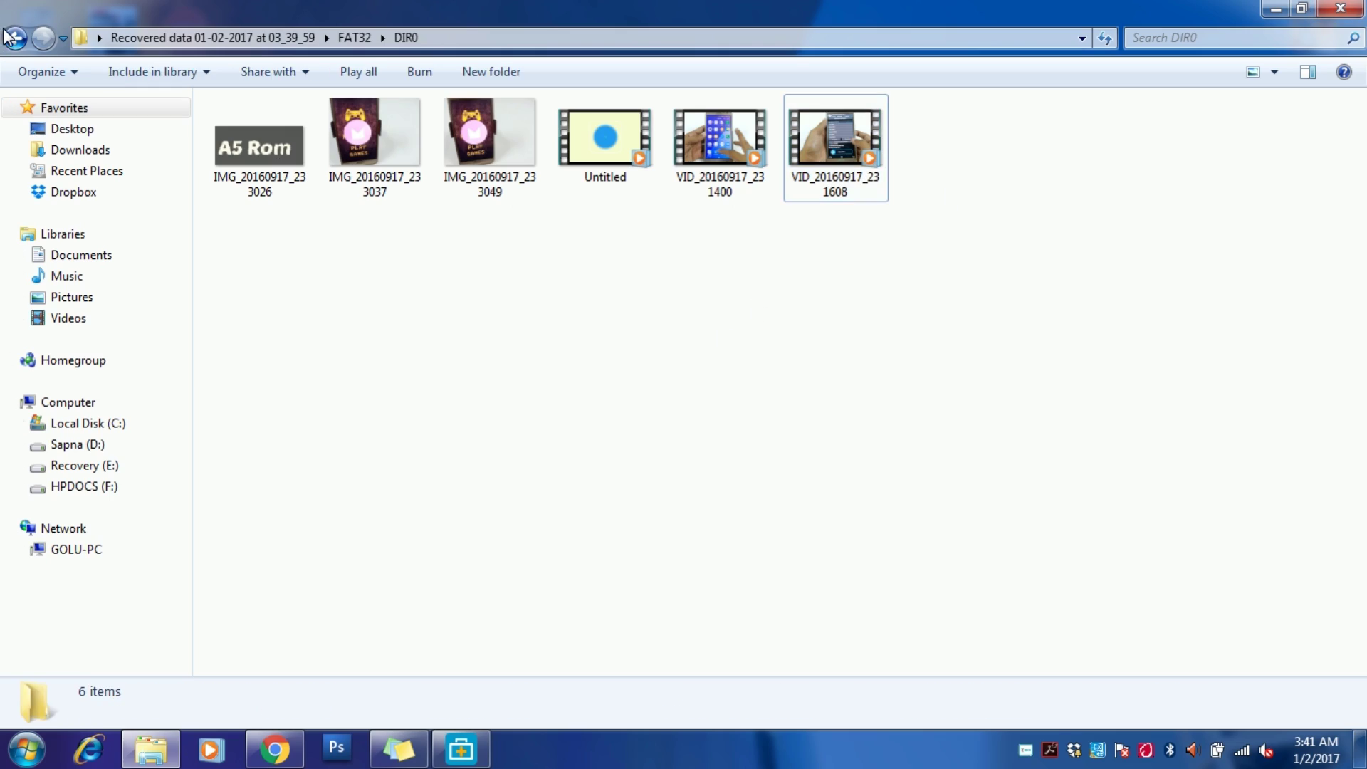
{"action": "left_click", "coordinate": [15, 38]}
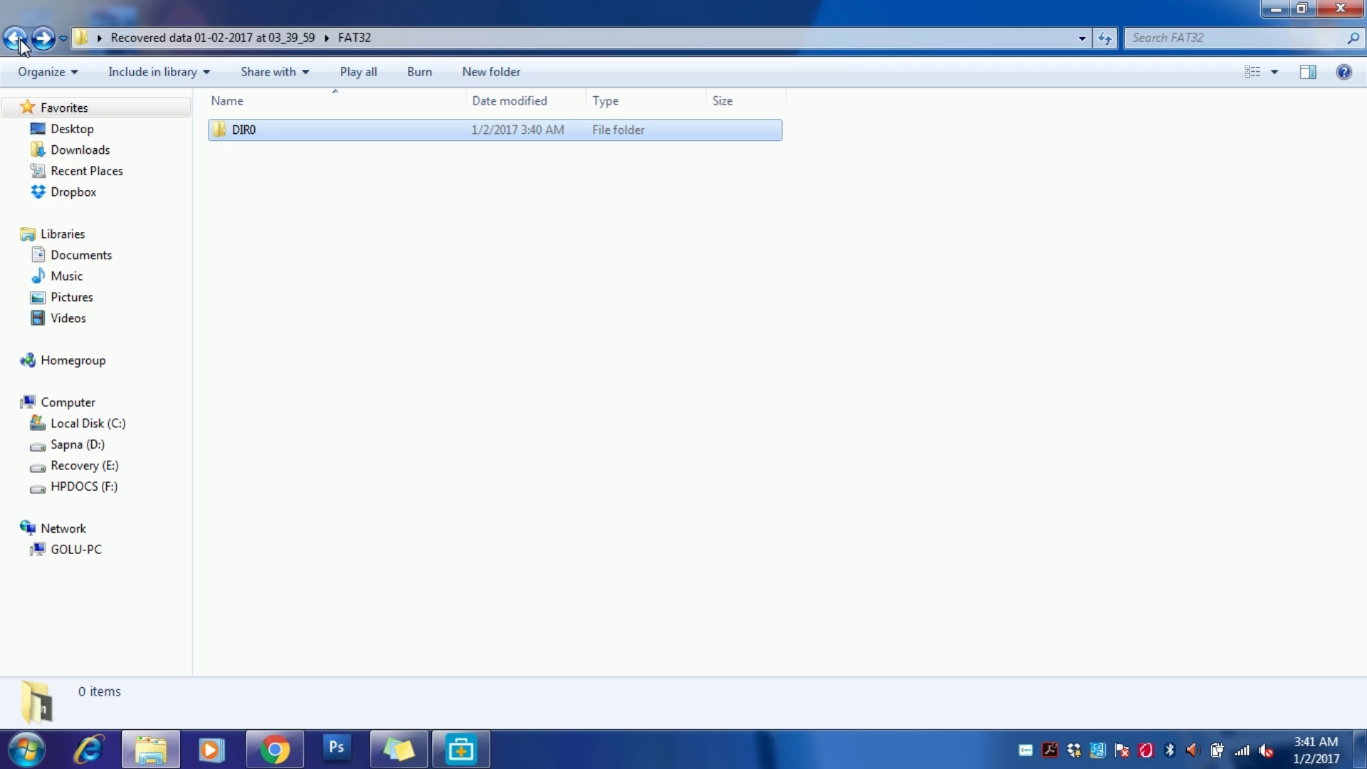
{"action": "left_click", "coordinate": [541, 314]}
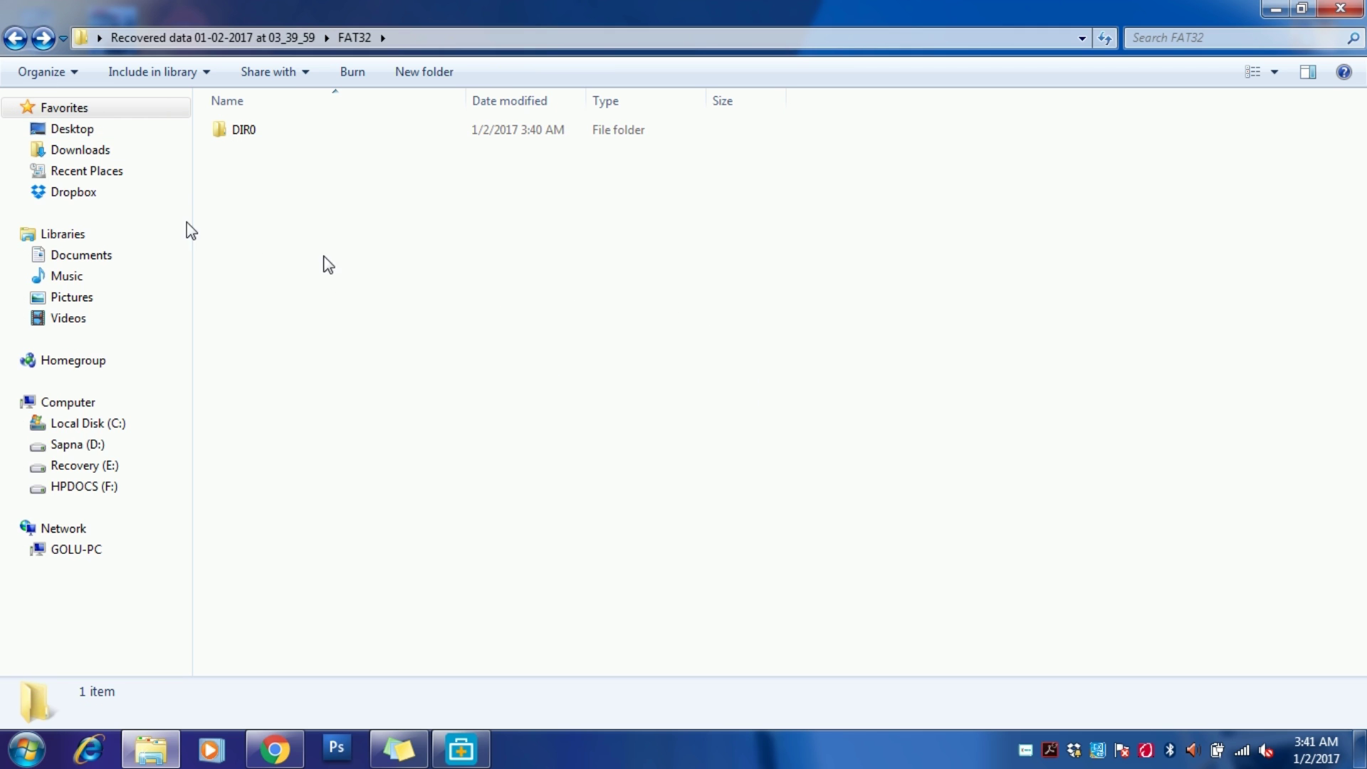
{"action": "left_click", "coordinate": [16, 37]}
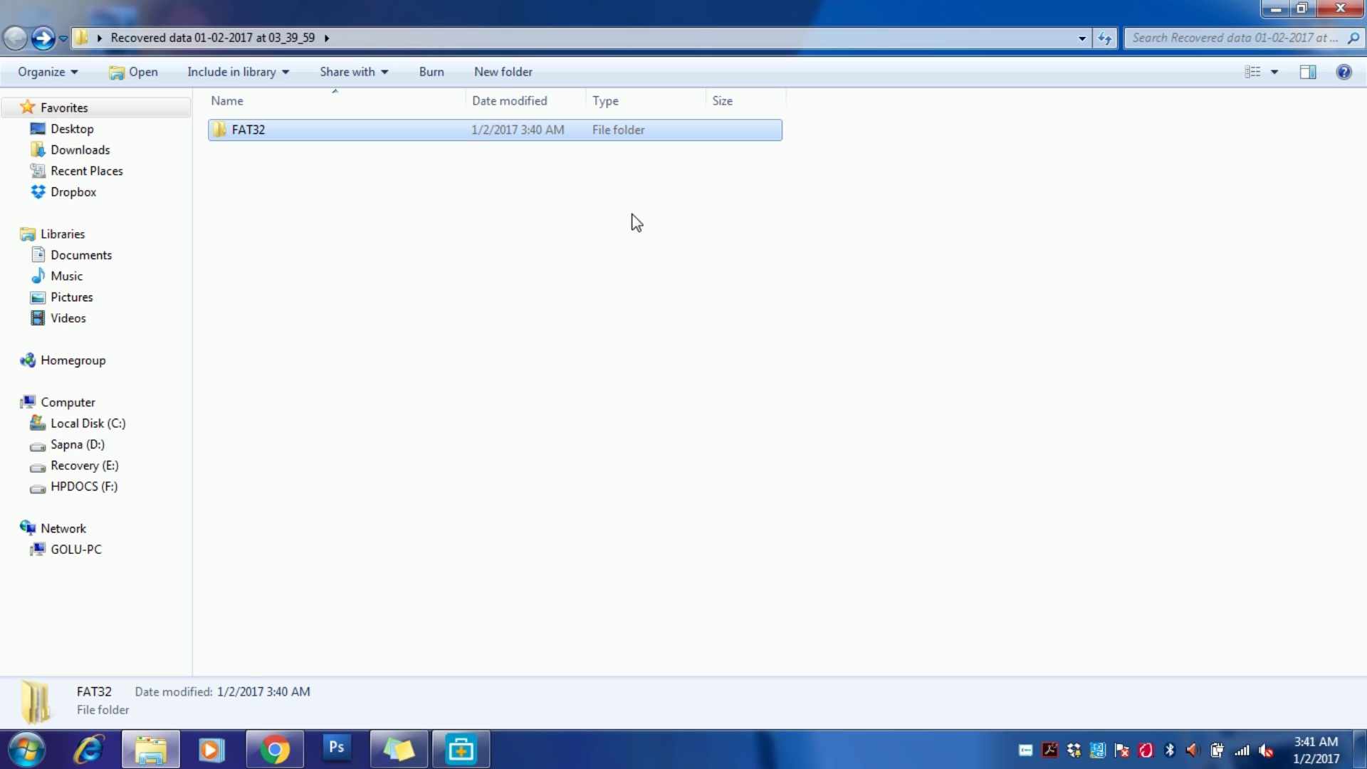
{"action": "left_click", "coordinate": [1340, 8]}
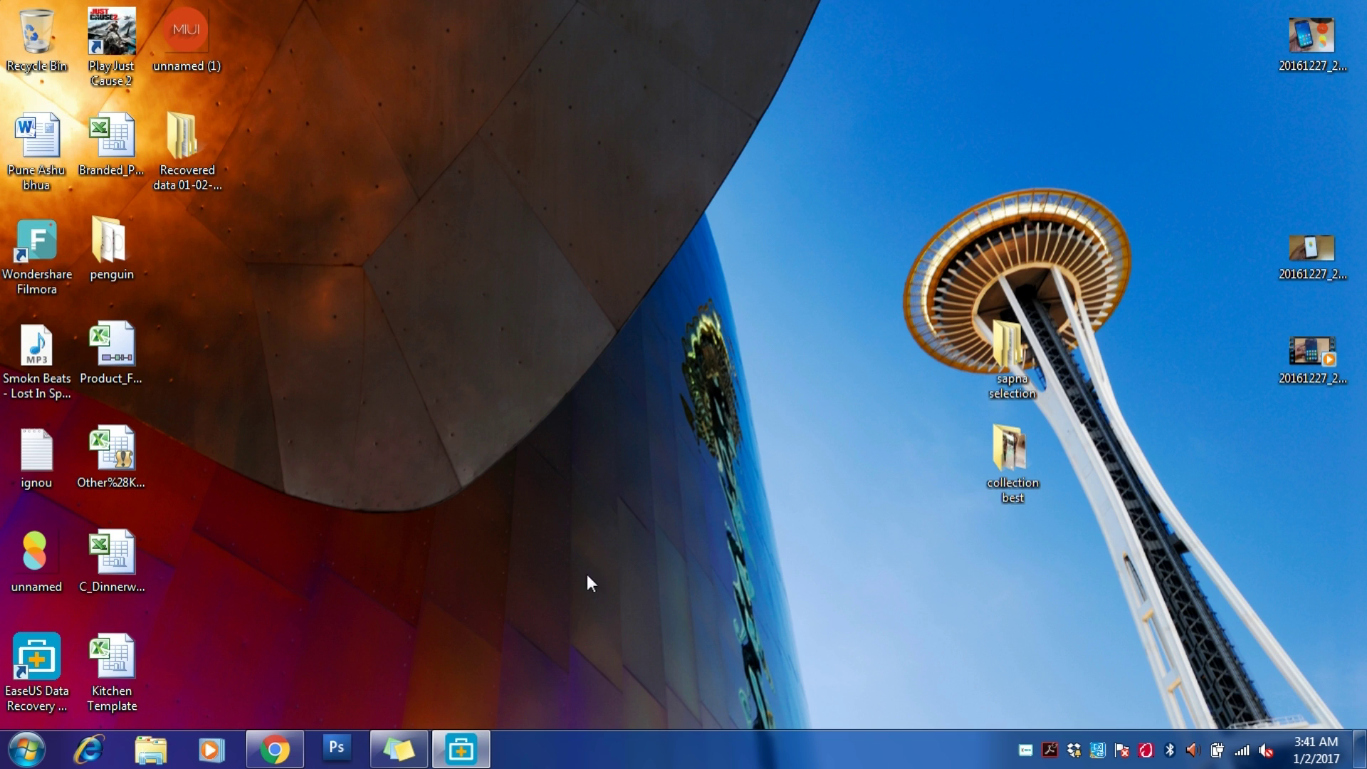
Step: Restore EaseUS, return Home, and decline saving the scan status
{"action": "left_click", "coordinate": [460, 748]}
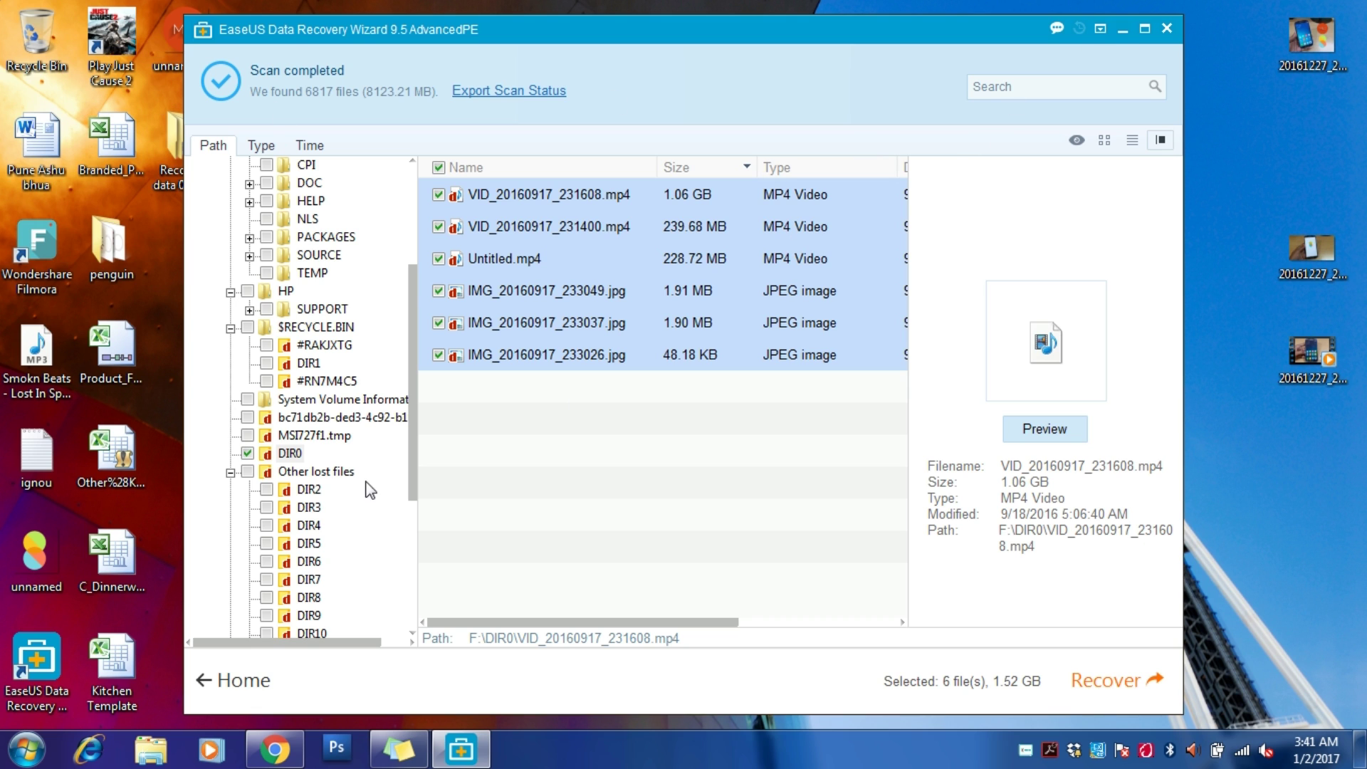
{"action": "left_click", "coordinate": [235, 680]}
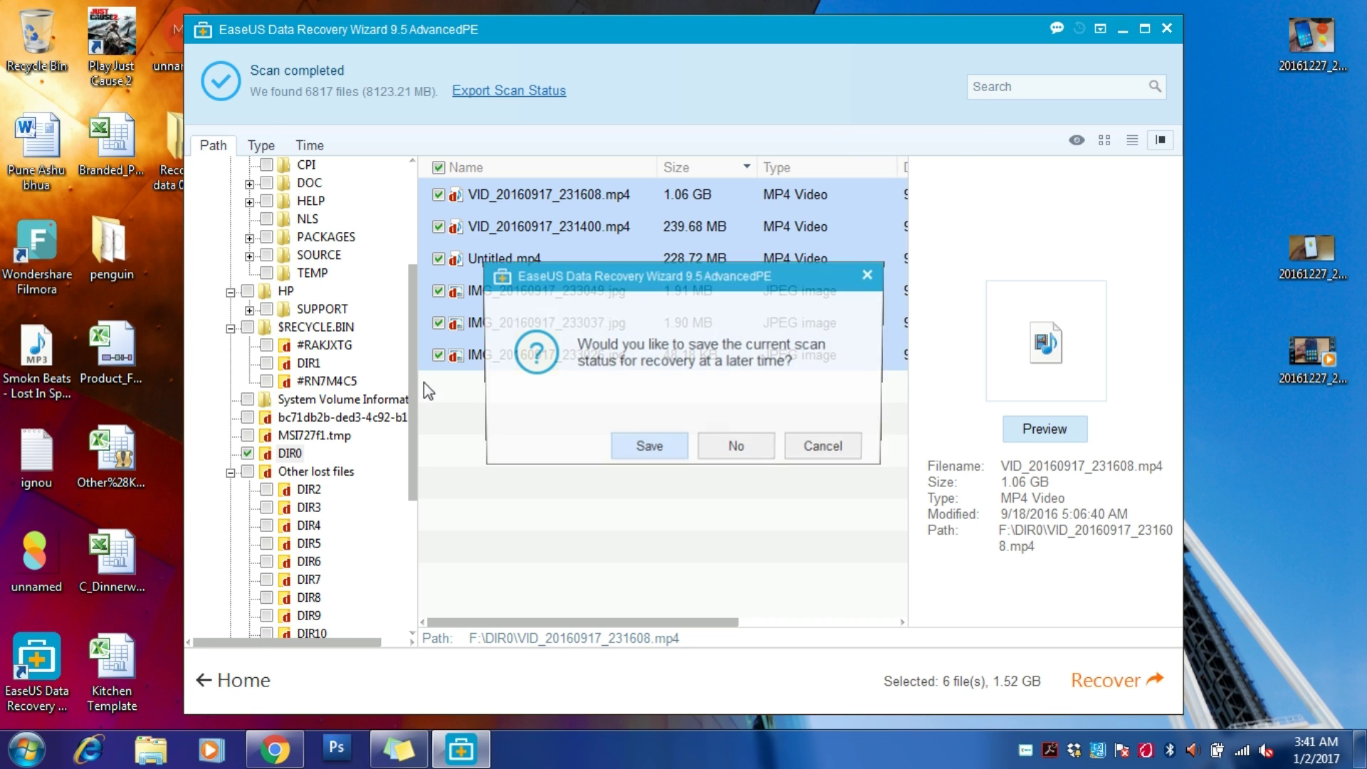
{"action": "left_click", "coordinate": [739, 449]}
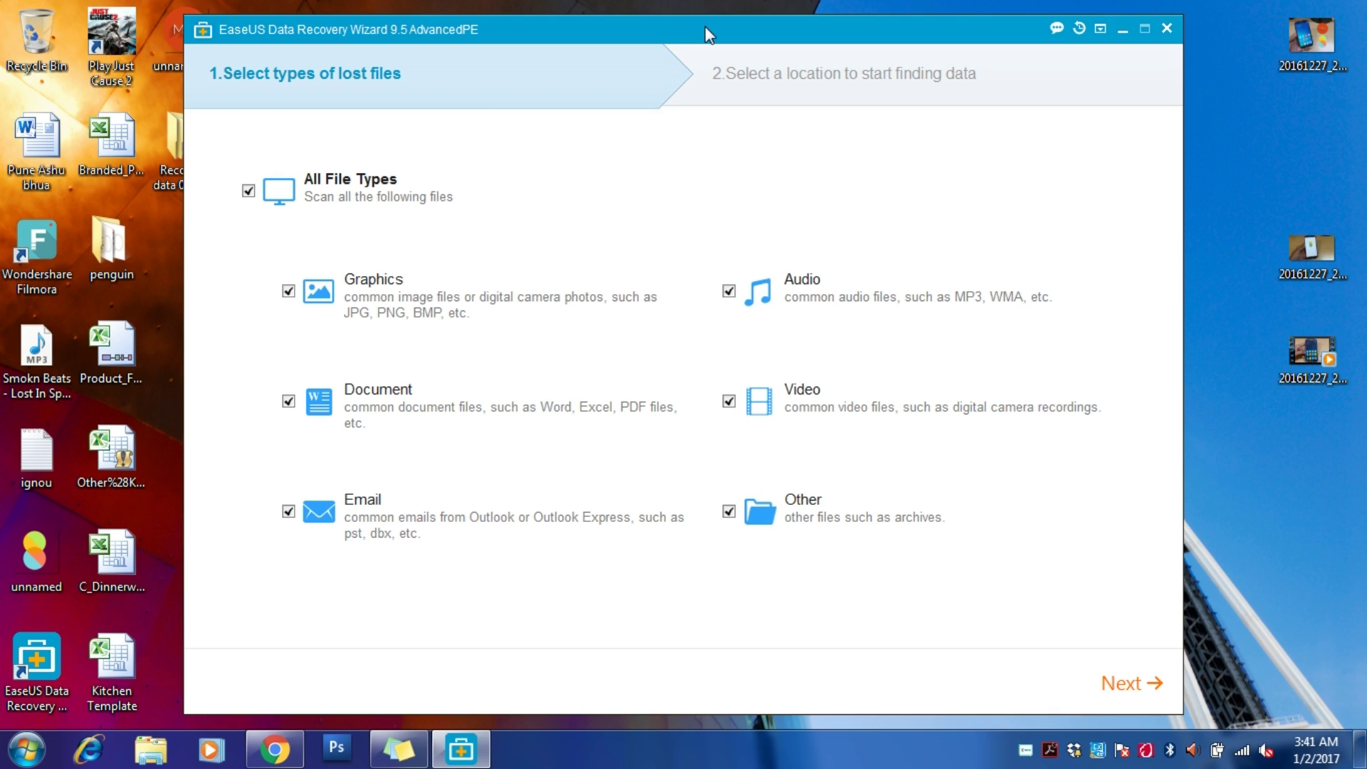